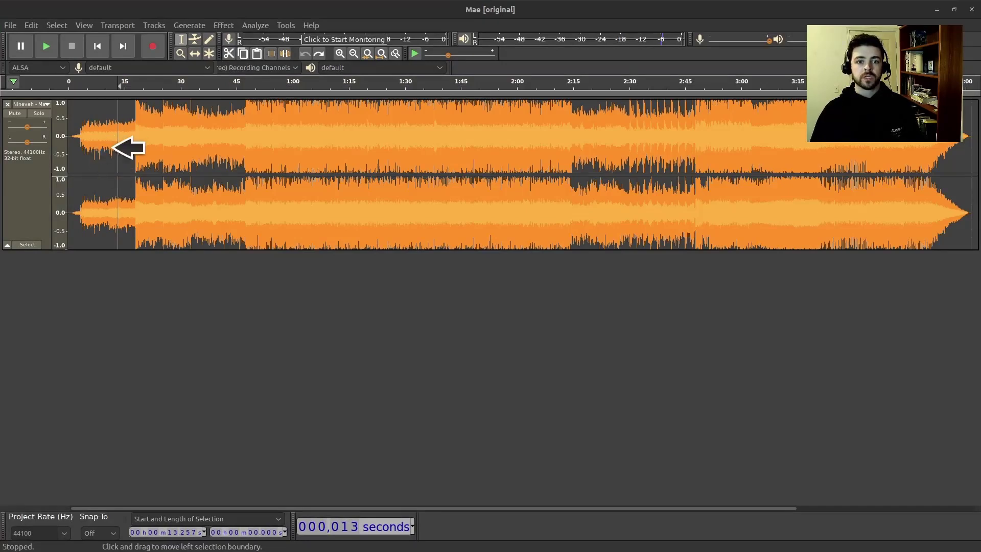
# Select a passage of about 10 seconds starting near 13 seconds in the track and play it back
pyautogui.moveTo(105, 147); pyautogui.dragTo(155, 153)
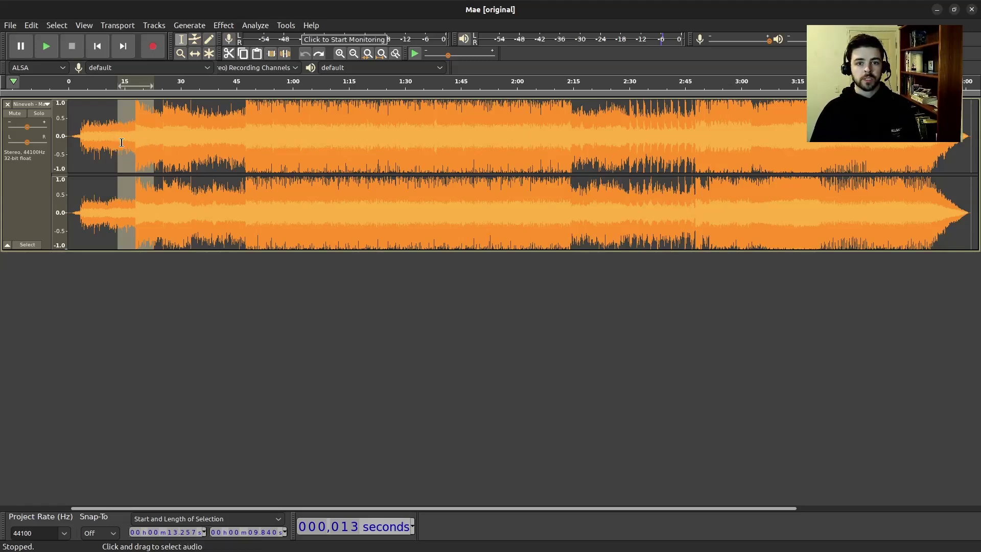
pyautogui.press('space')
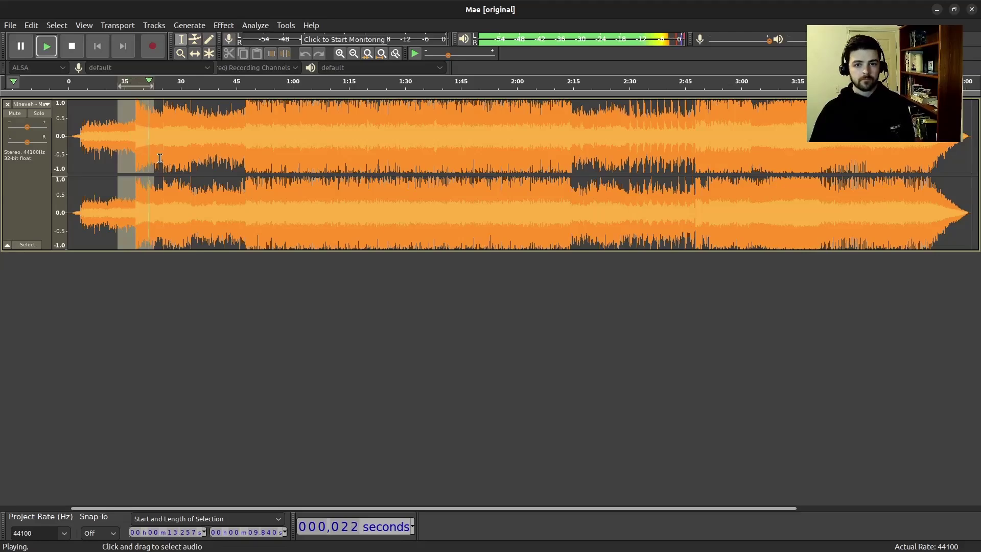
pyautogui.press('space')
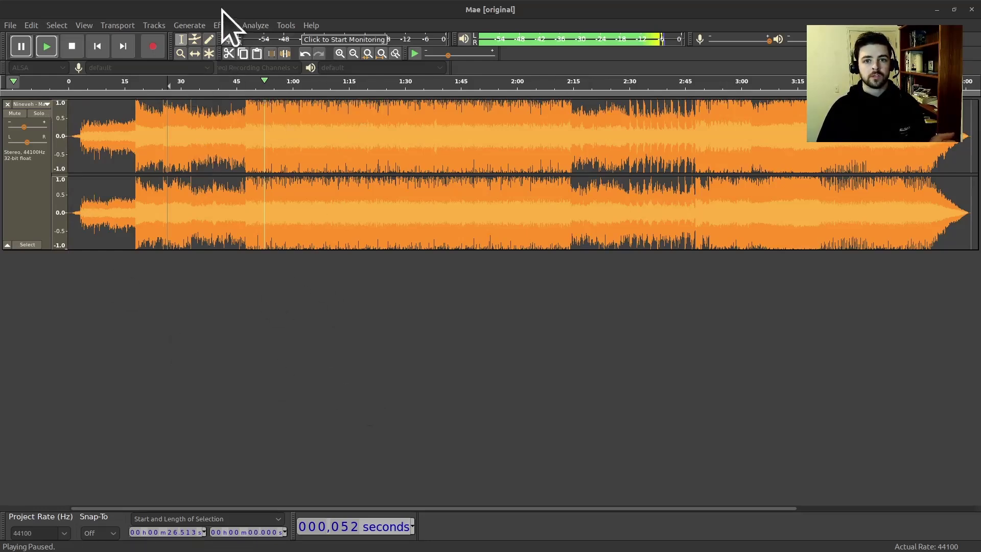
pyautogui.click(189, 26)
pyautogui.moveTo(227, 27)
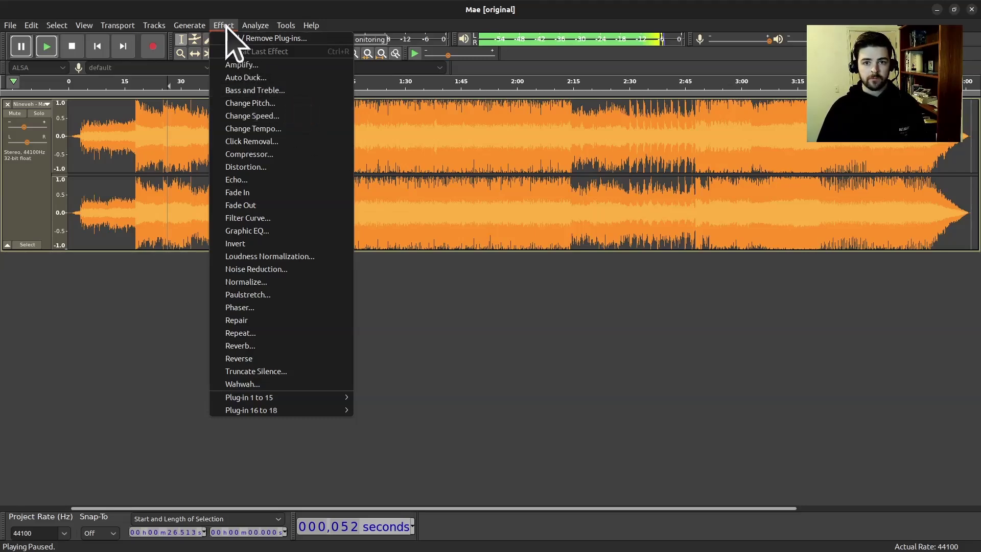
pyautogui.click(313, 117)
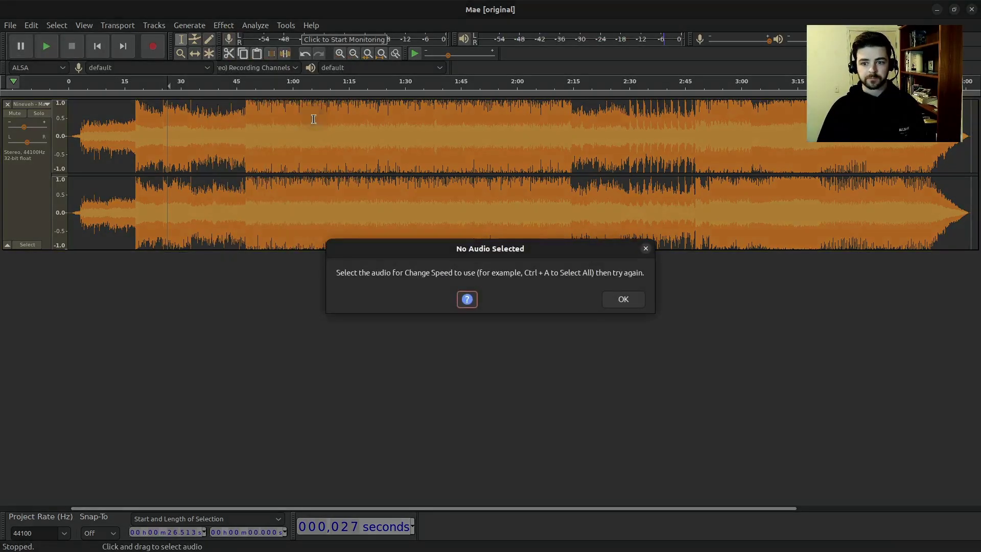
pyautogui.click(619, 300)
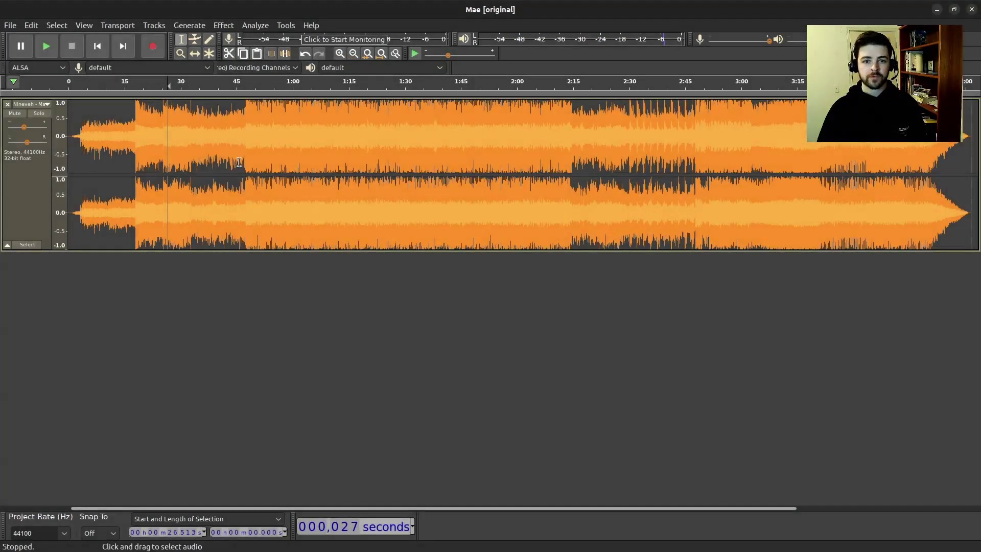
pyautogui.click(196, 136)
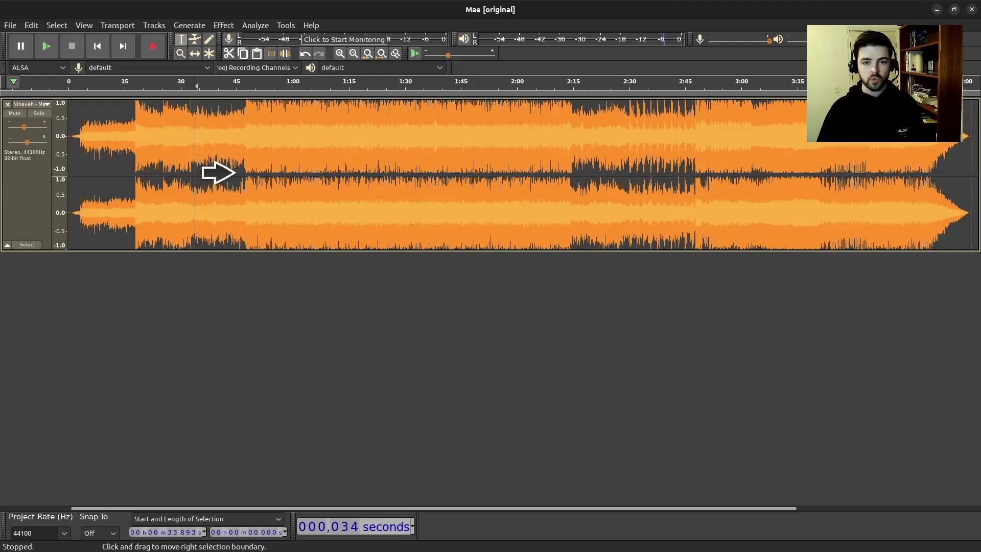
# Apply Change Speed to the entire track with a speed multiplier of 2.021
pyautogui.hotkey('ctrl', 'a')
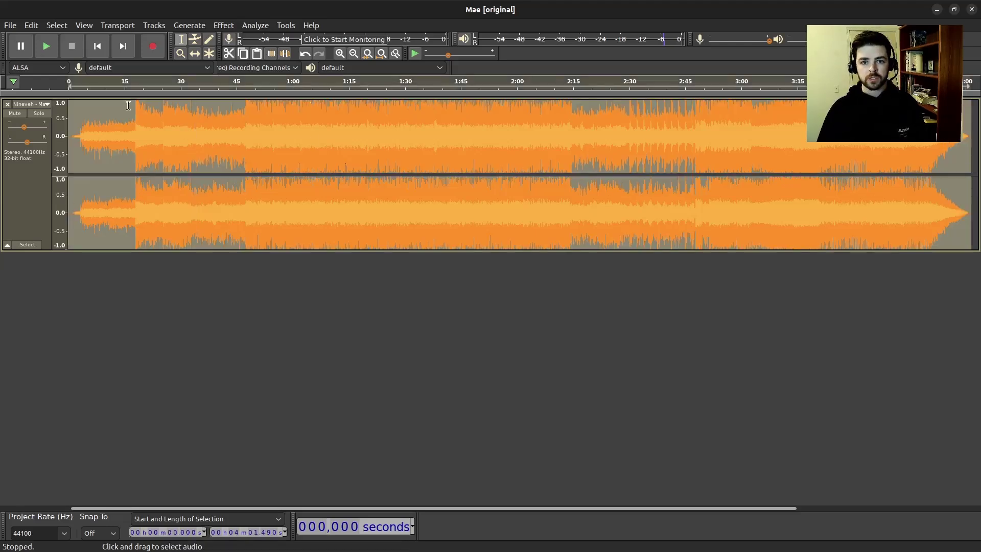
pyautogui.click(220, 25)
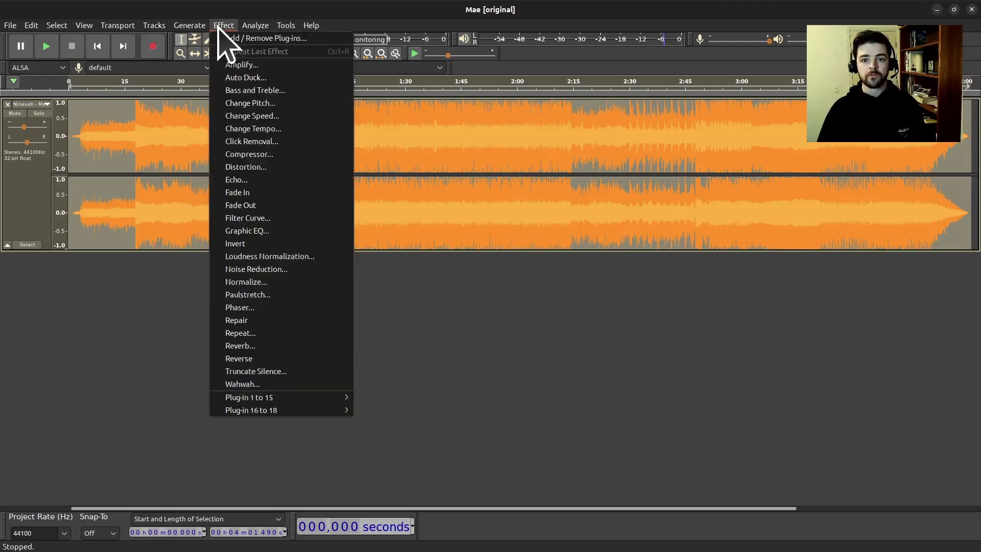
pyautogui.click(282, 116)
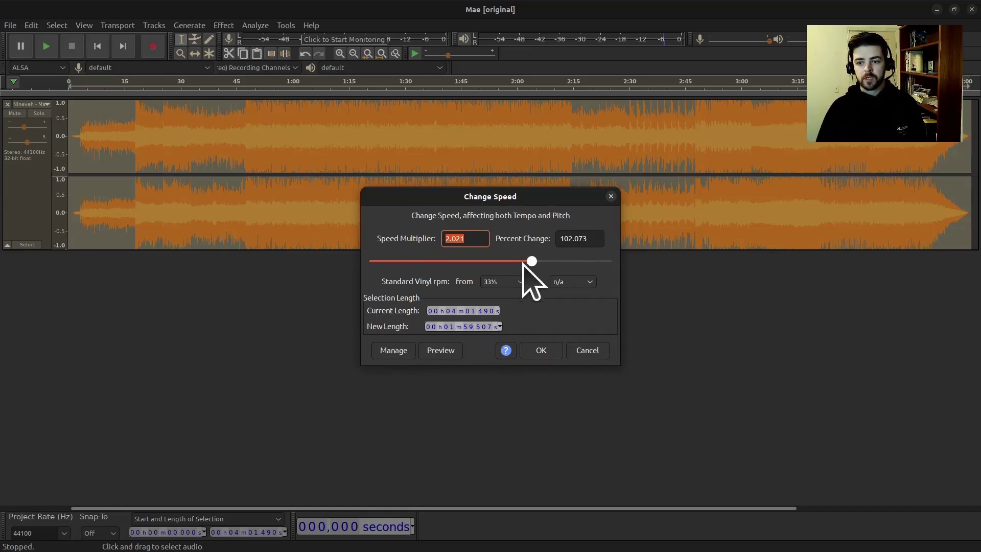
pyautogui.moveTo(532, 261); pyautogui.dragTo(506, 262)
pyautogui.click(508, 323)
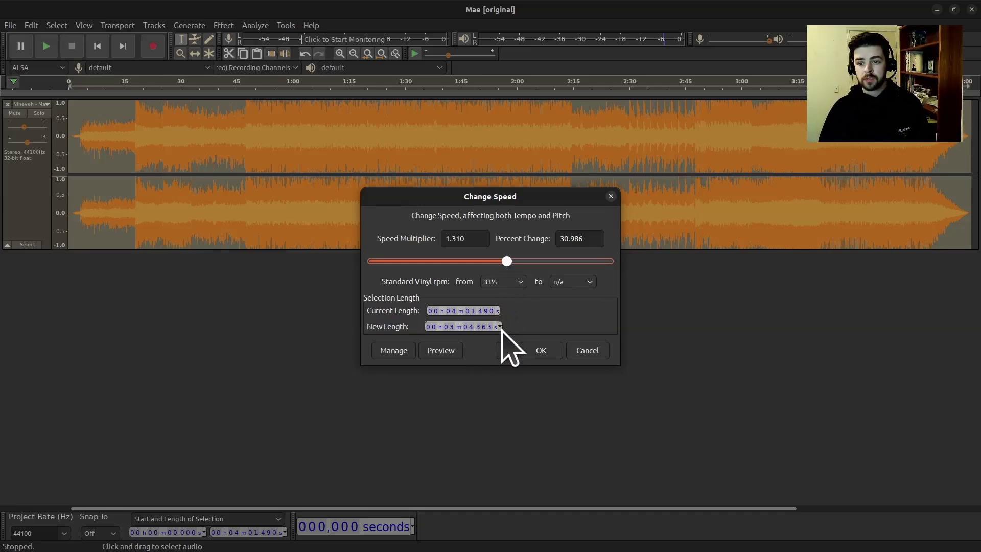
pyautogui.click(505, 331)
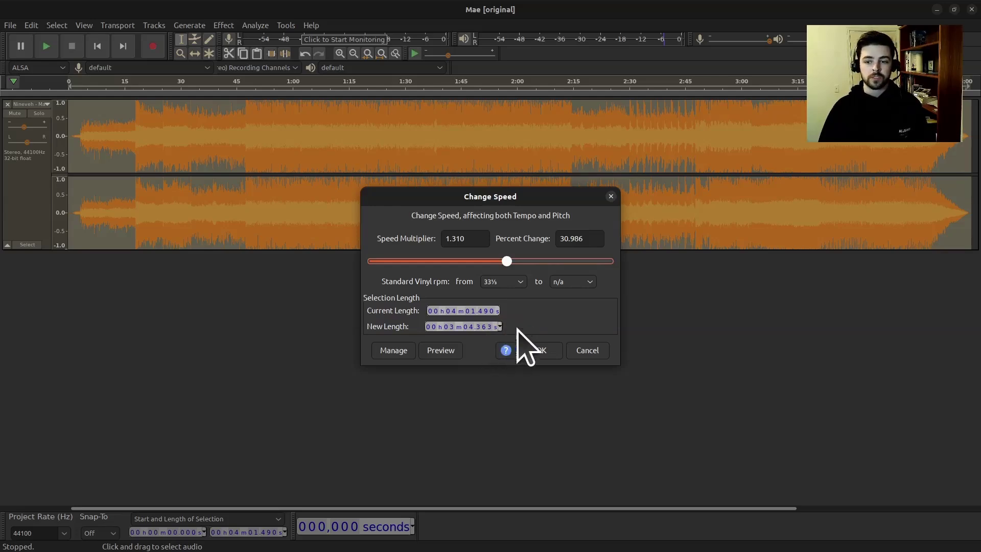
pyautogui.moveTo(510, 264); pyautogui.dragTo(531, 262)
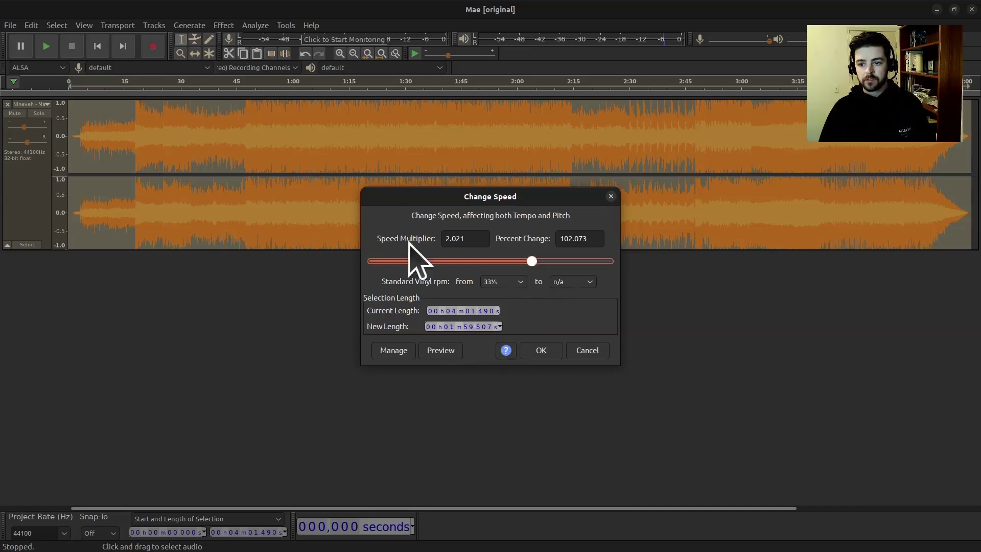
pyautogui.click(540, 353)
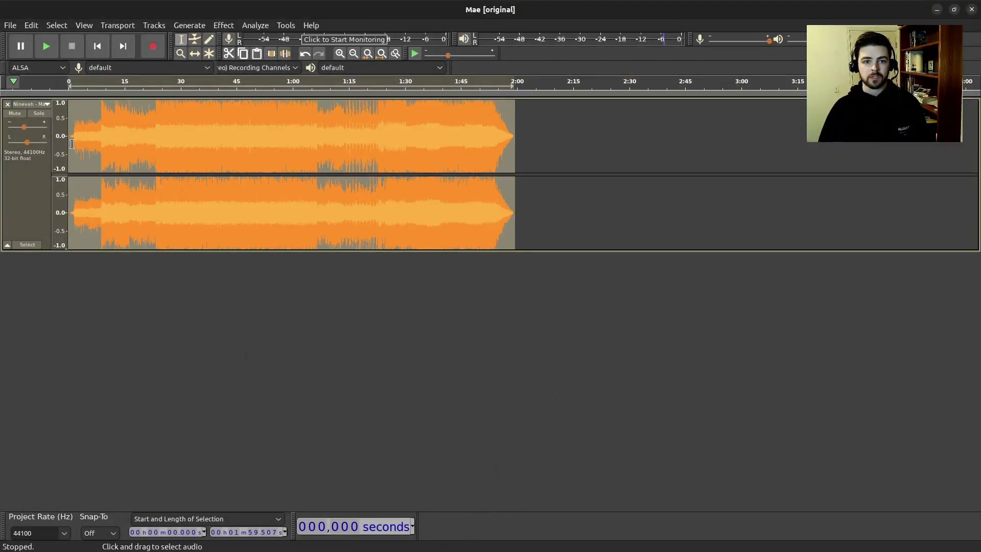
# Play the sped-up track from about 6 seconds, just before its first loud section, and stop playback
pyautogui.click(99, 136)
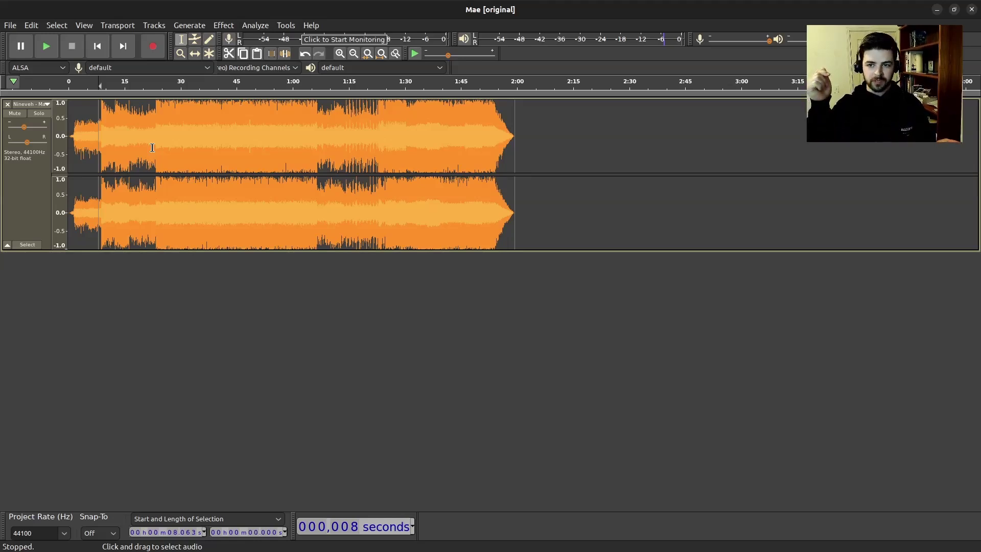
pyautogui.hotkey('ctrl', 'z')
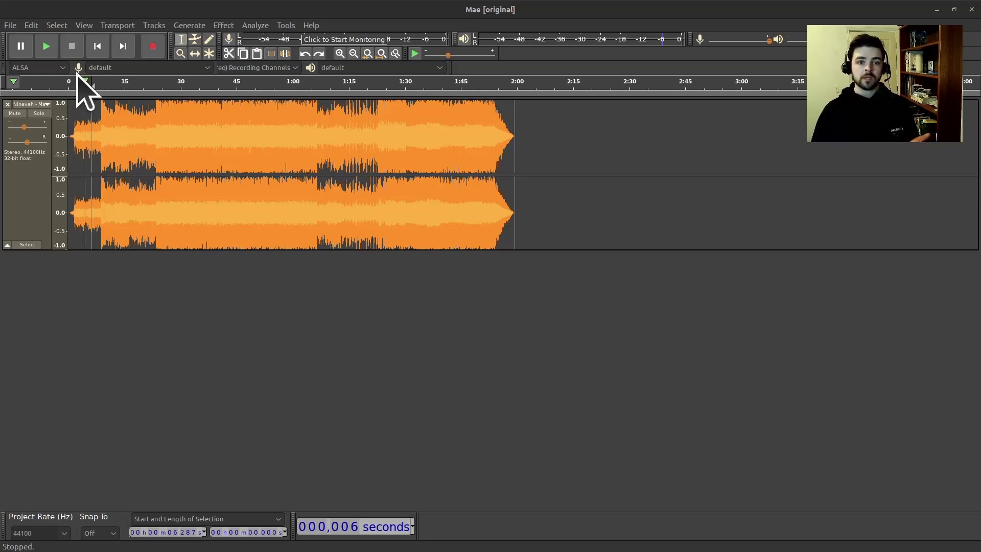
pyautogui.click(46, 46)
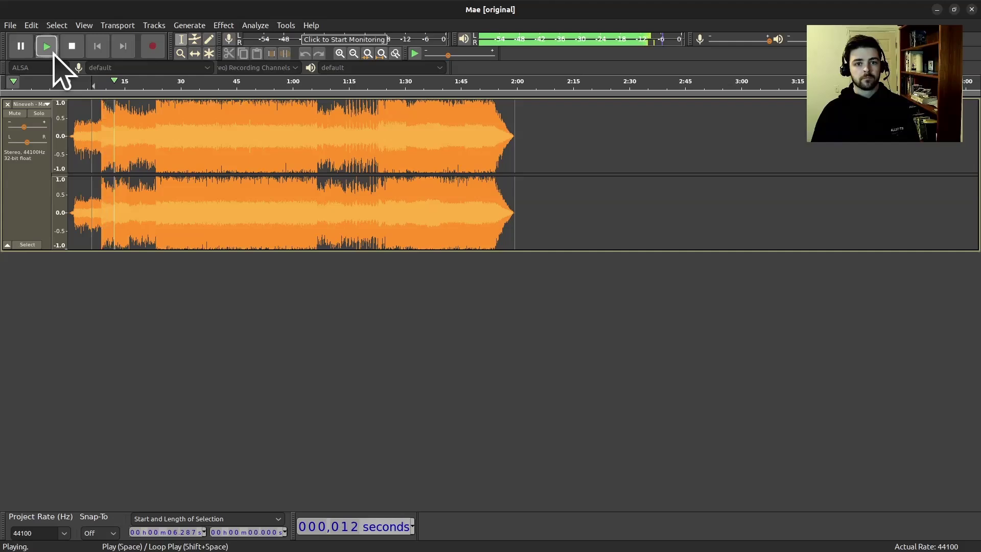
pyautogui.click(21, 47)
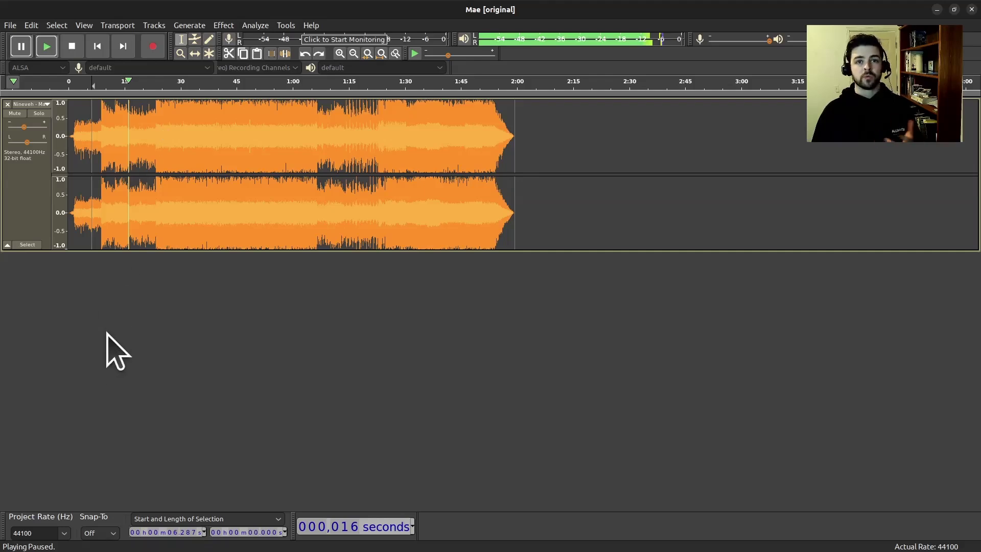
pyautogui.press('space')
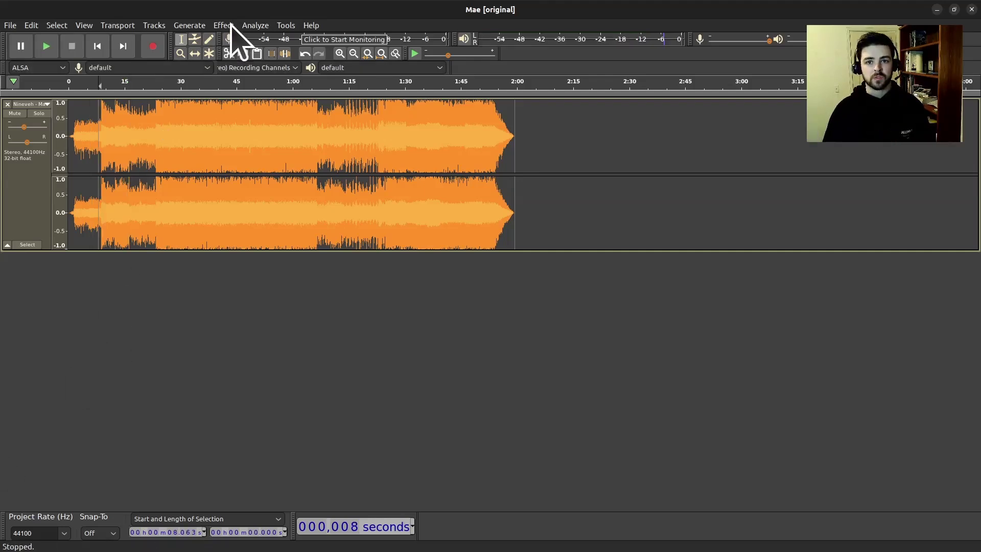
pyautogui.click(228, 25)
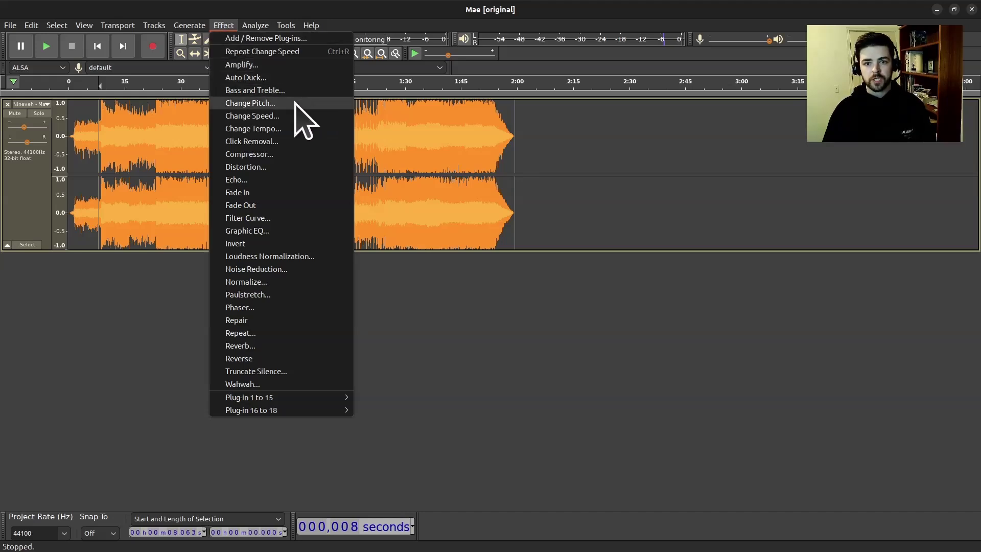
pyautogui.moveTo(31, 25)
pyautogui.click(241, 299)
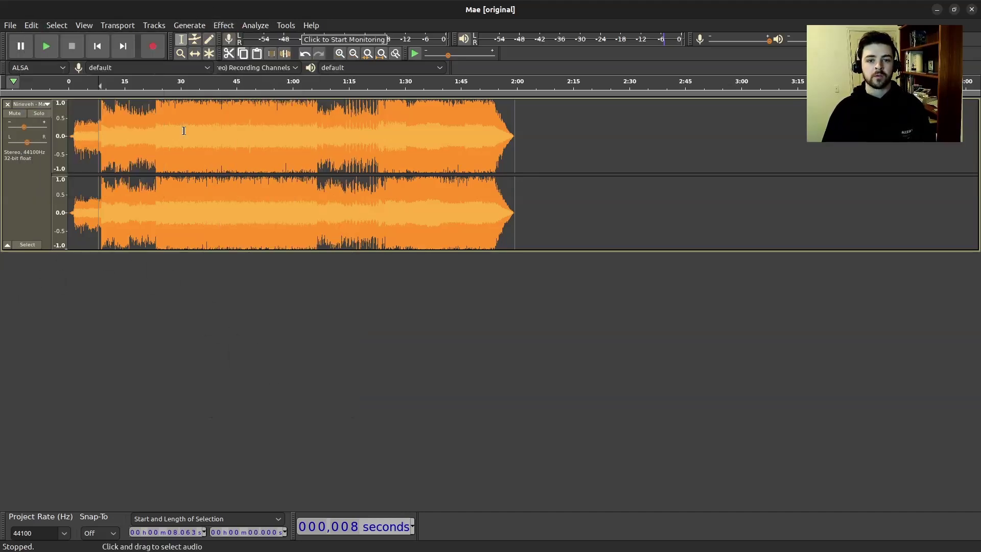
# Apply Change Pitch to the entire track, shifting it by -12 semitones from E3 to E2
pyautogui.click(171, 131)
pyautogui.hotkey('ctrl', 'a')
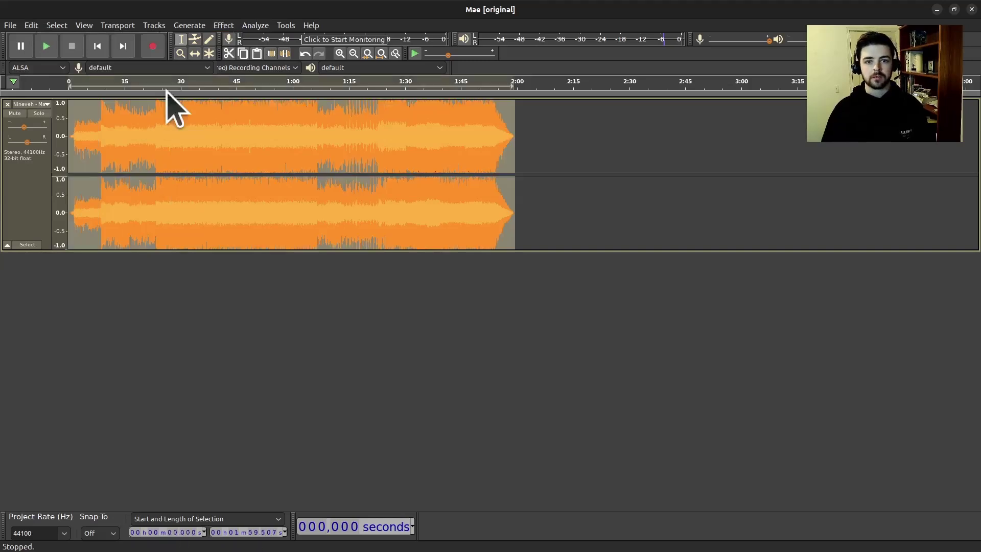
pyautogui.click(223, 26)
pyautogui.click(263, 103)
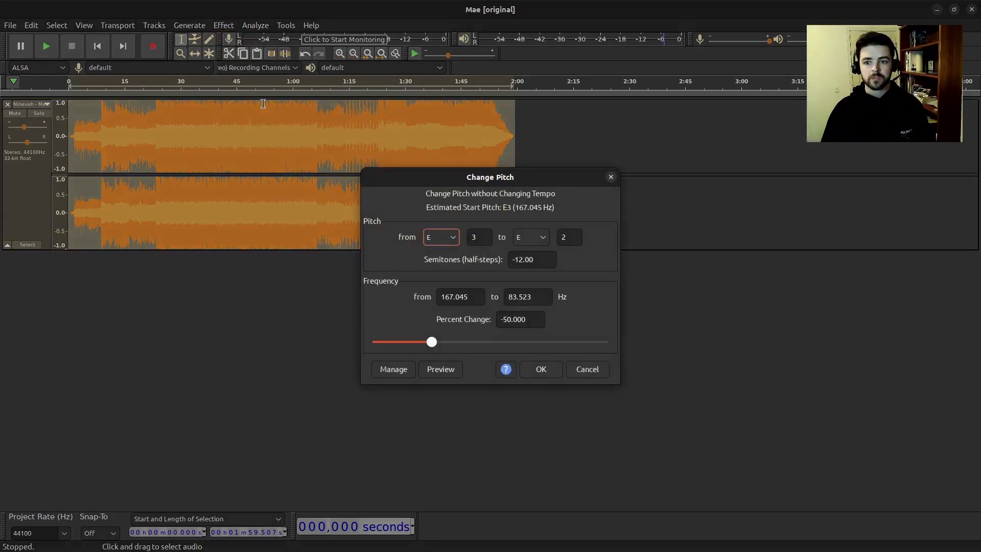
pyautogui.click(608, 175)
pyautogui.click(223, 25)
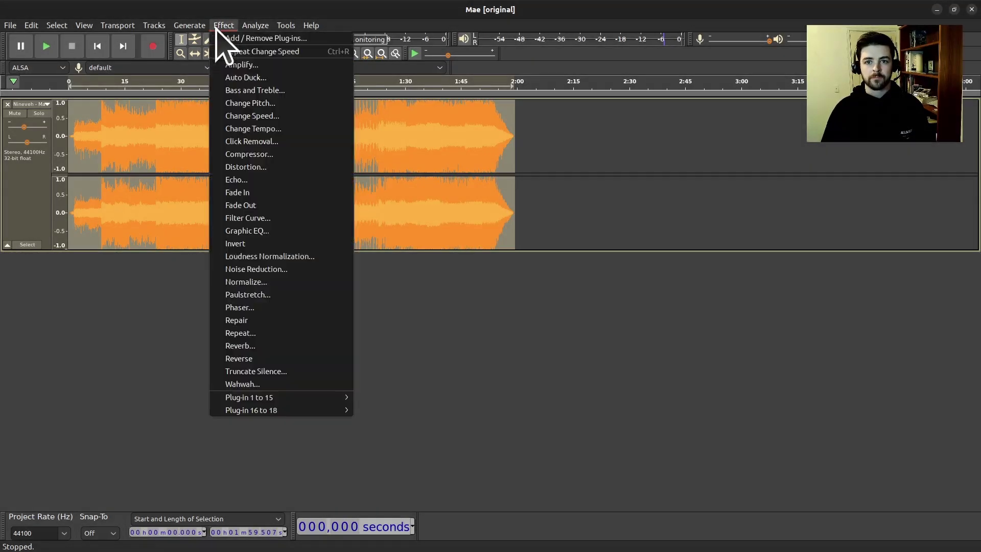
pyautogui.click(291, 104)
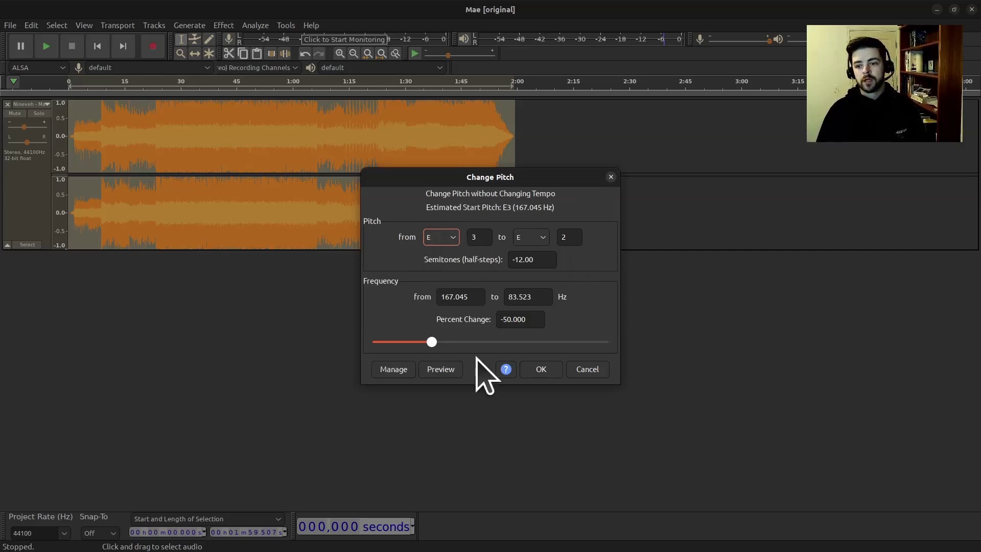
pyautogui.click(533, 370)
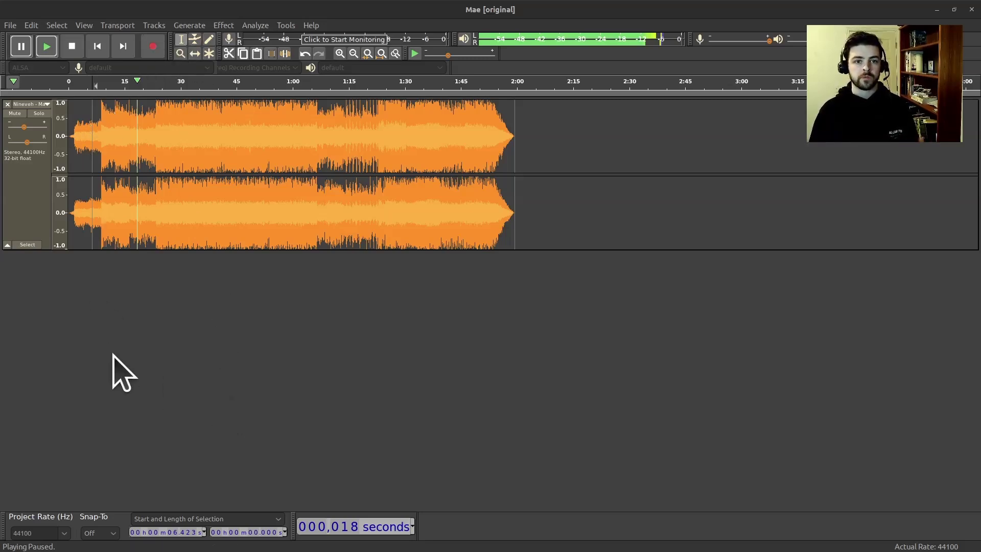
# Play the pitch-lowered track from about 6 seconds and pause it after the loud section begins
pyautogui.click(45, 46)
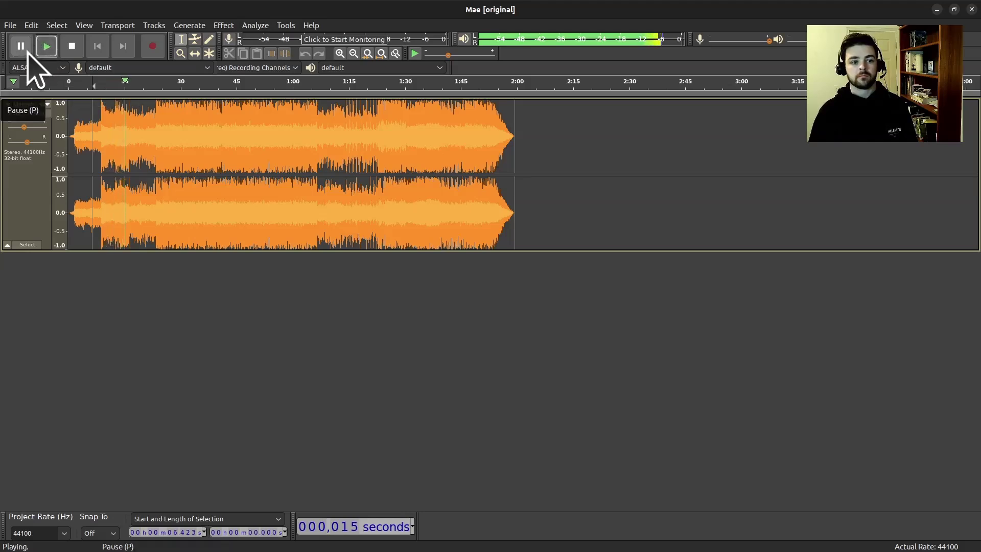
pyautogui.click(28, 52)
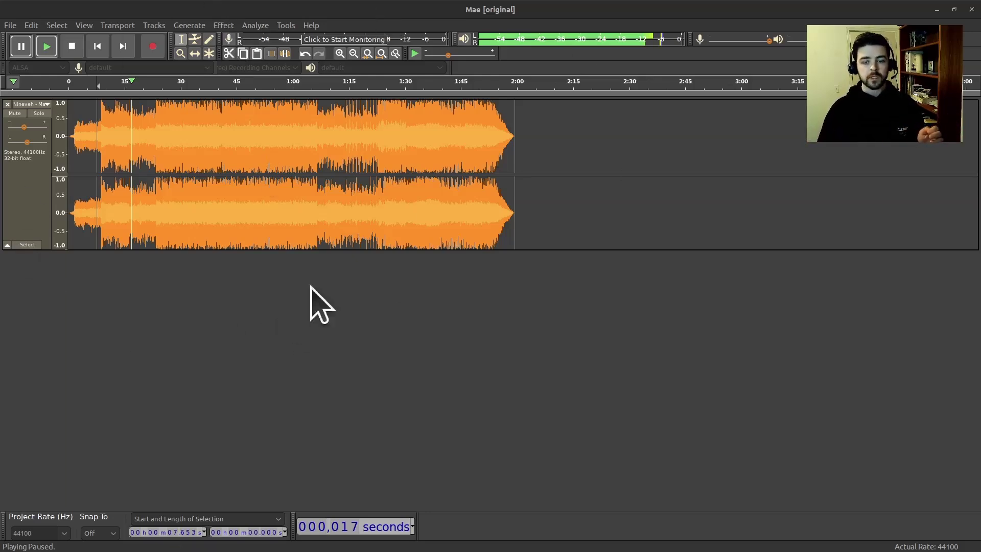
pyautogui.click(9, 24)
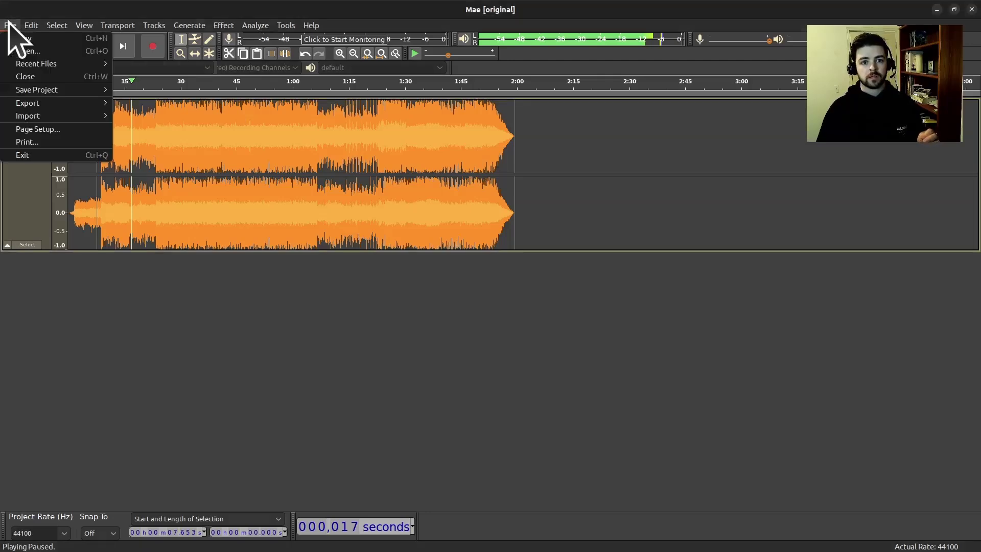
pyautogui.moveTo(51, 91)
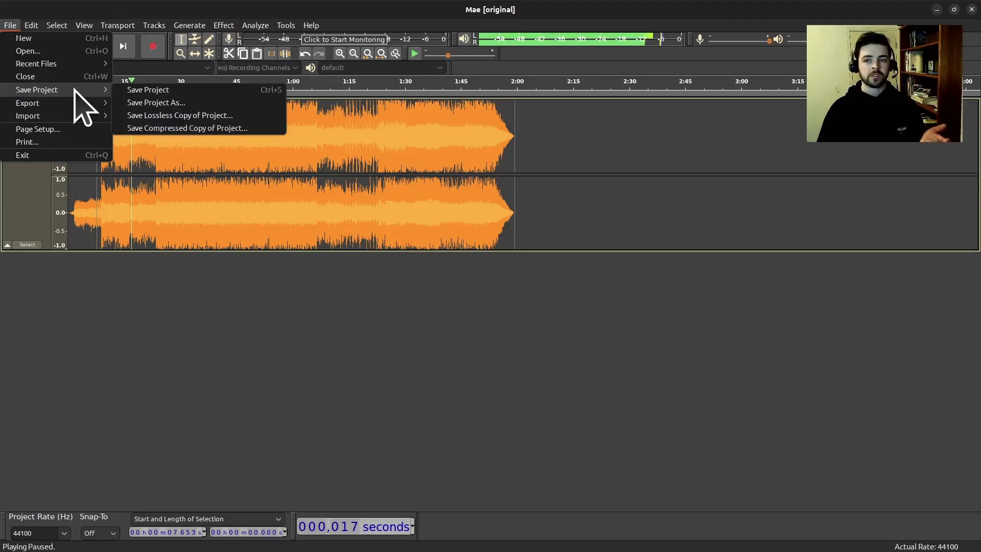
pyautogui.click(241, 291)
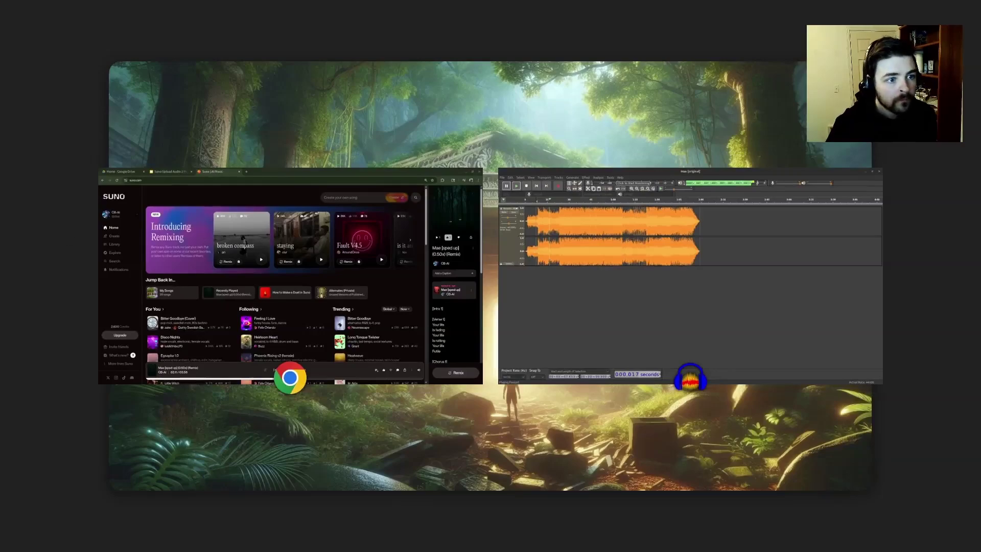
# Switch to the Audacity project Mae [sped up], bring up its WAV export, and cancel without exporting
pyautogui.moveTo(281, 204); pyautogui.dragTo(351, 148)
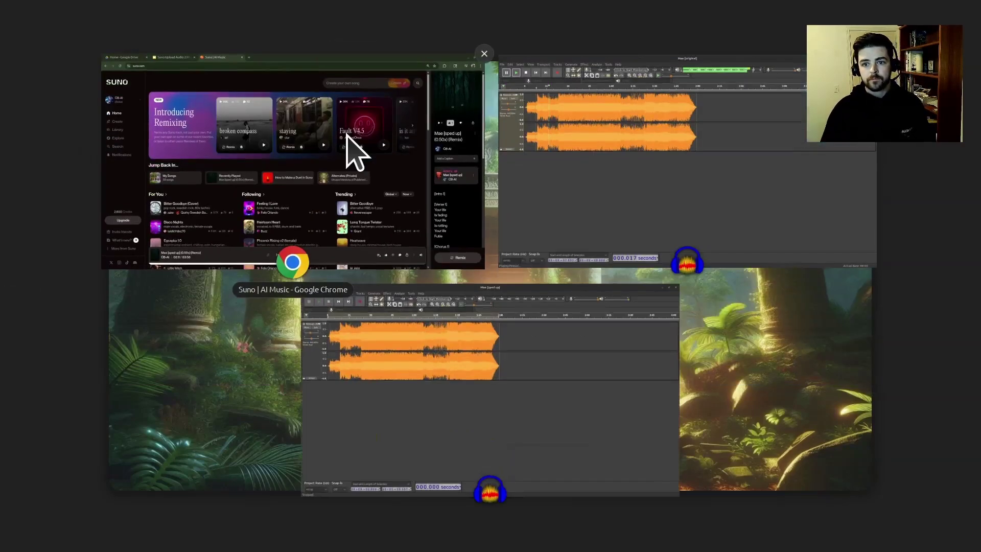
pyautogui.click(495, 353)
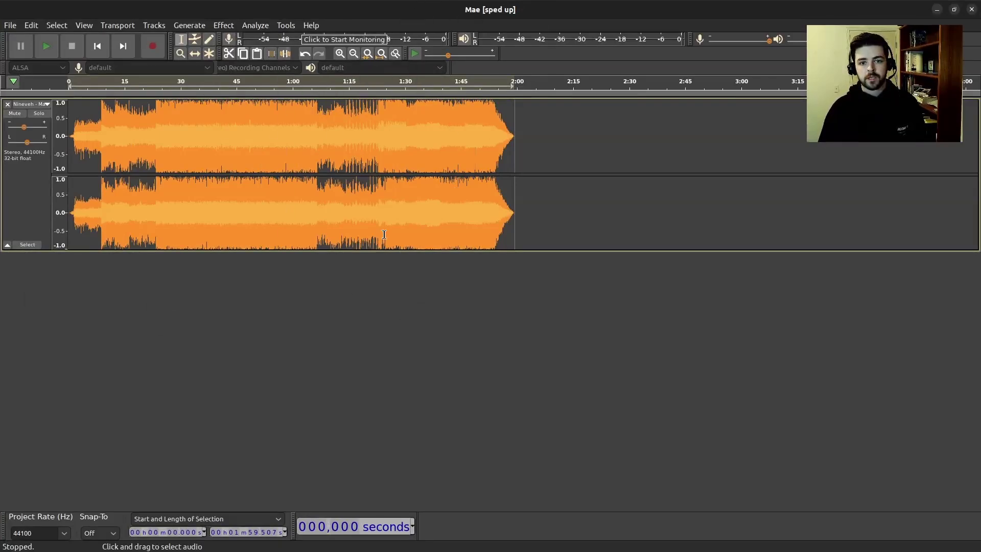
pyautogui.click(10, 26)
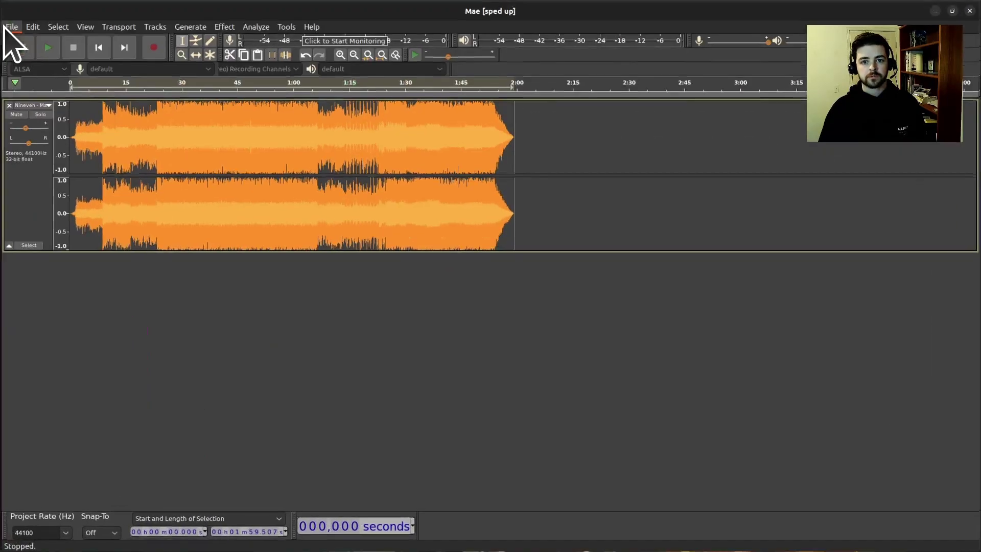
pyautogui.click(29, 25)
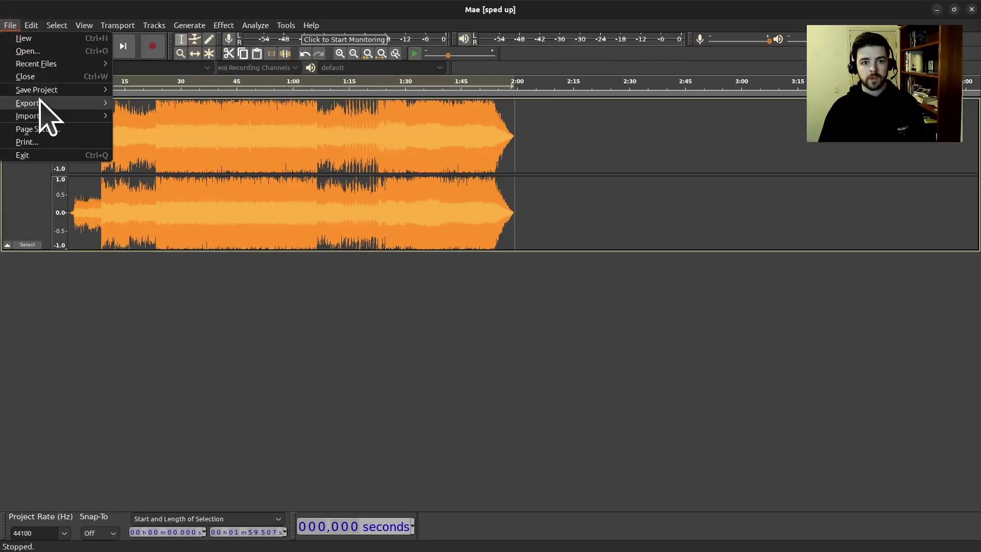
pyautogui.moveTo(40, 105)
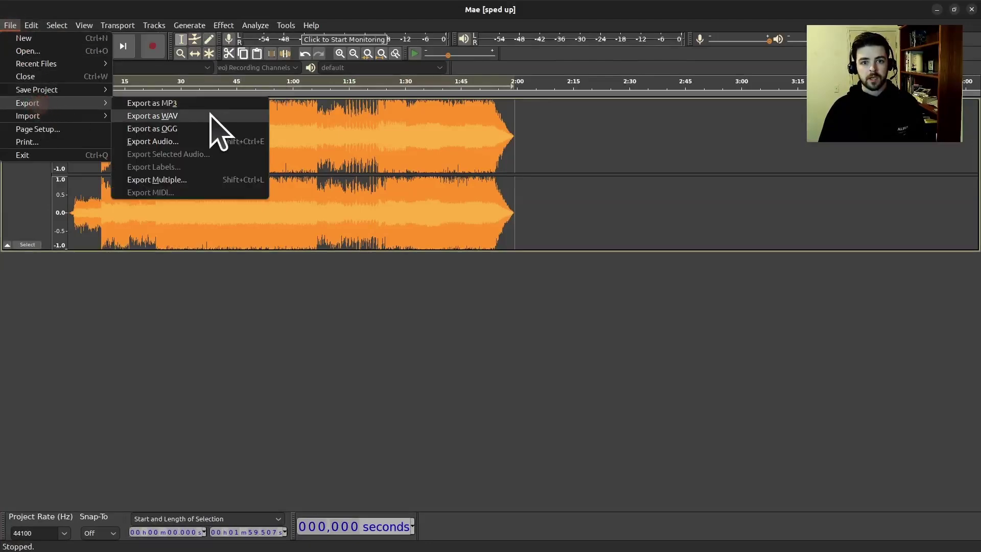
pyautogui.click(152, 115)
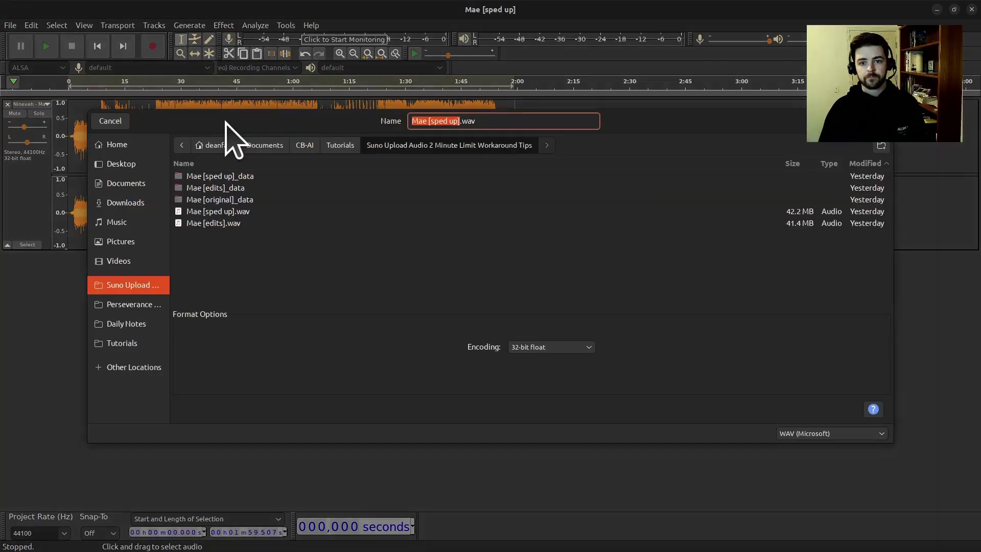
pyautogui.click(110, 119)
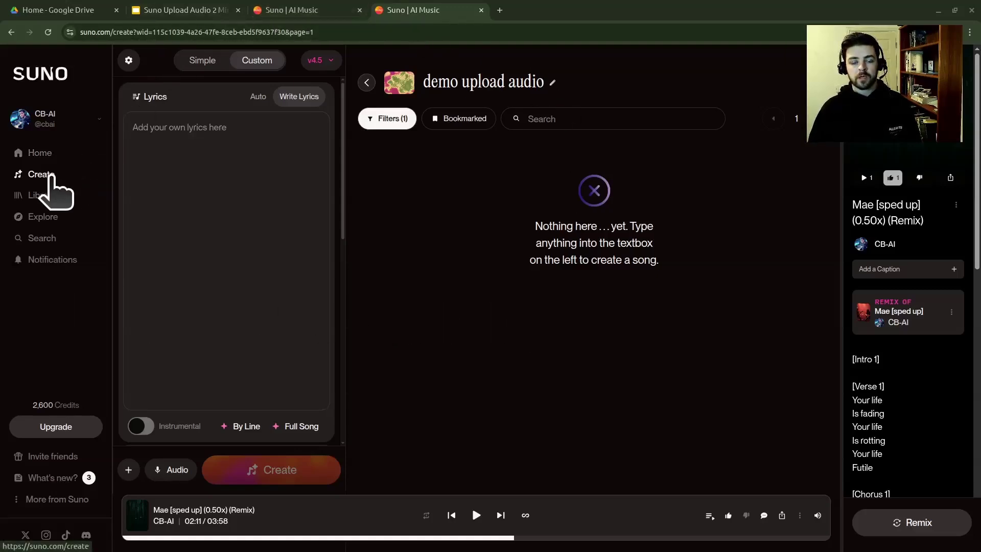
# Switch to Suno in Chrome and choose Mae [sped up].wav as the audio upload for a new creation
pyautogui.click(51, 174)
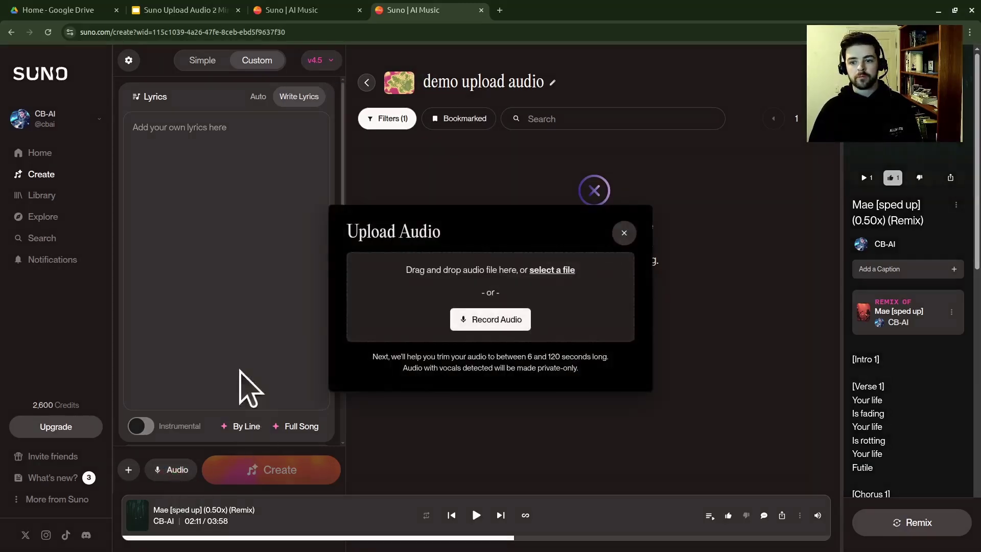
pyautogui.click(560, 270)
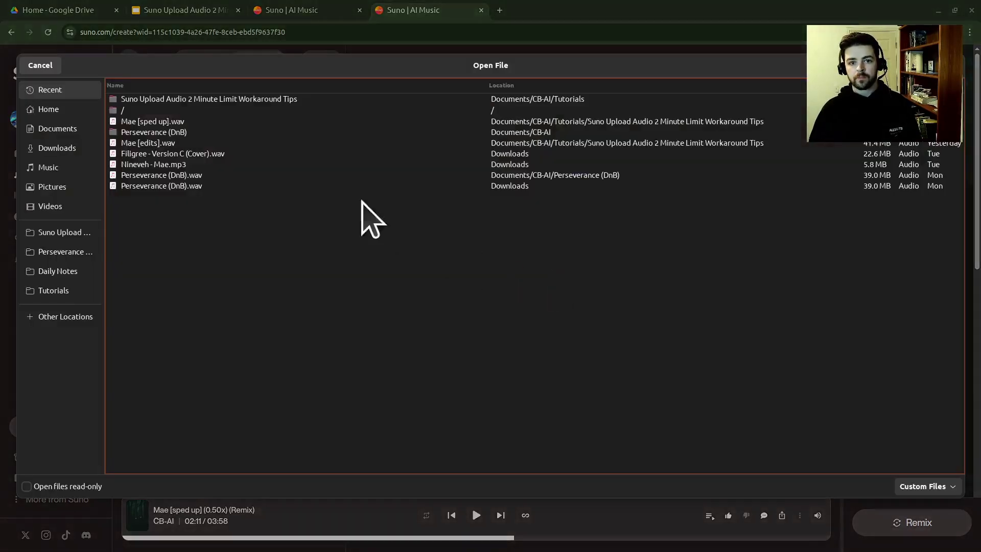
pyautogui.click(153, 122)
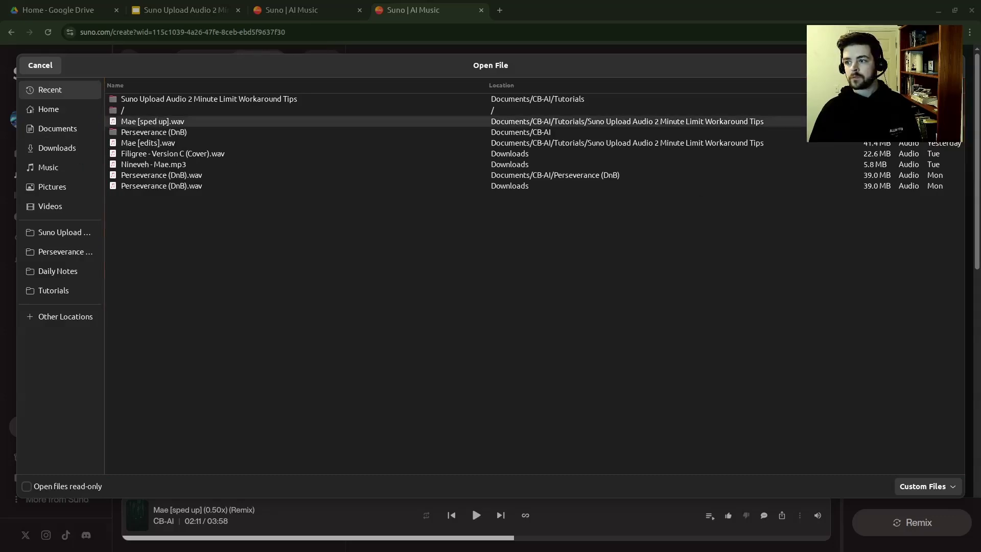
pyautogui.click(941, 65)
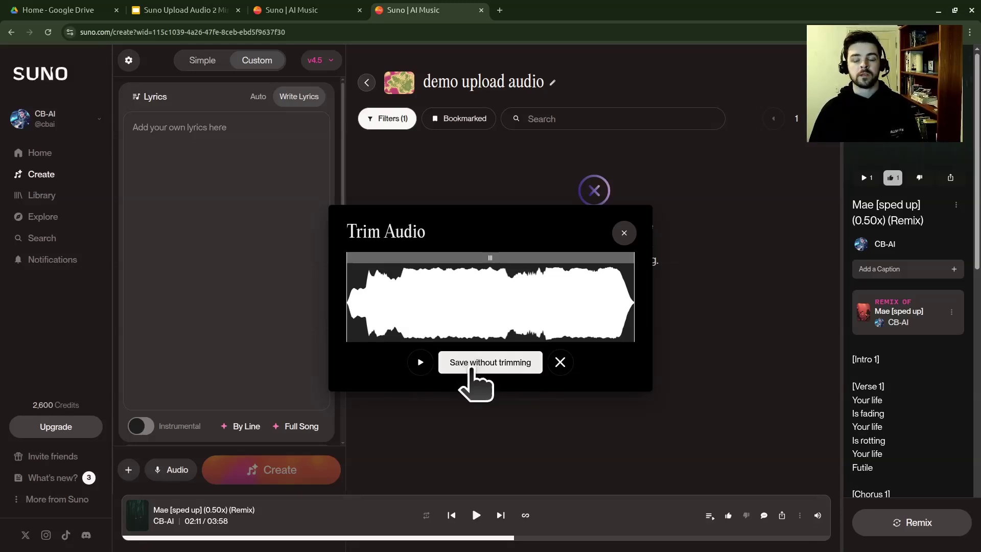
# Save the uploaded audio without trimming, accept the vocals notice, and finalize it with the title Mae [sped up]
pyautogui.click(472, 370)
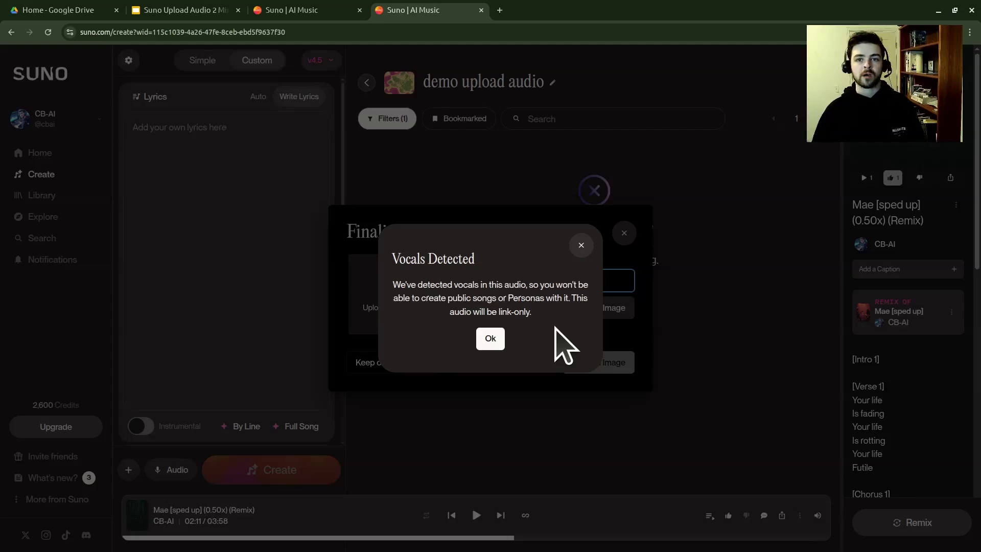
pyautogui.click(490, 339)
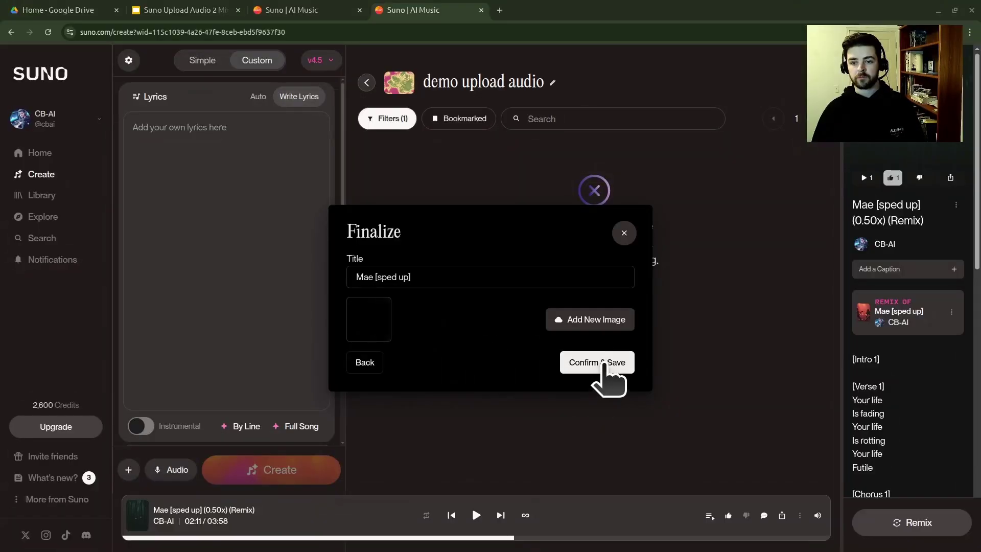
pyautogui.click(605, 364)
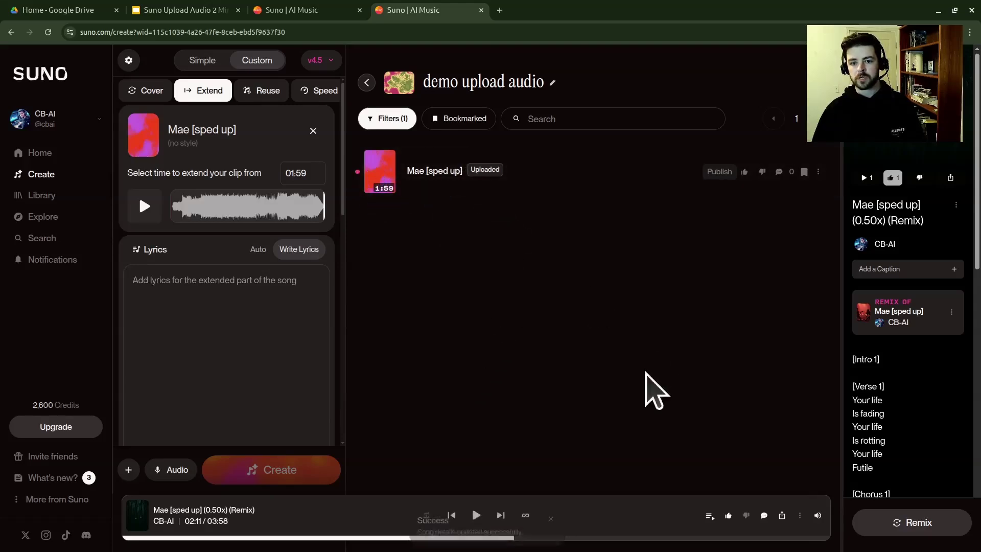
# Play the uploaded Mae [sped up] track from its start and pause it after about 5 seconds
pyautogui.scroll(-5, 215, 347)
pyautogui.scroll(5, 245, 344)
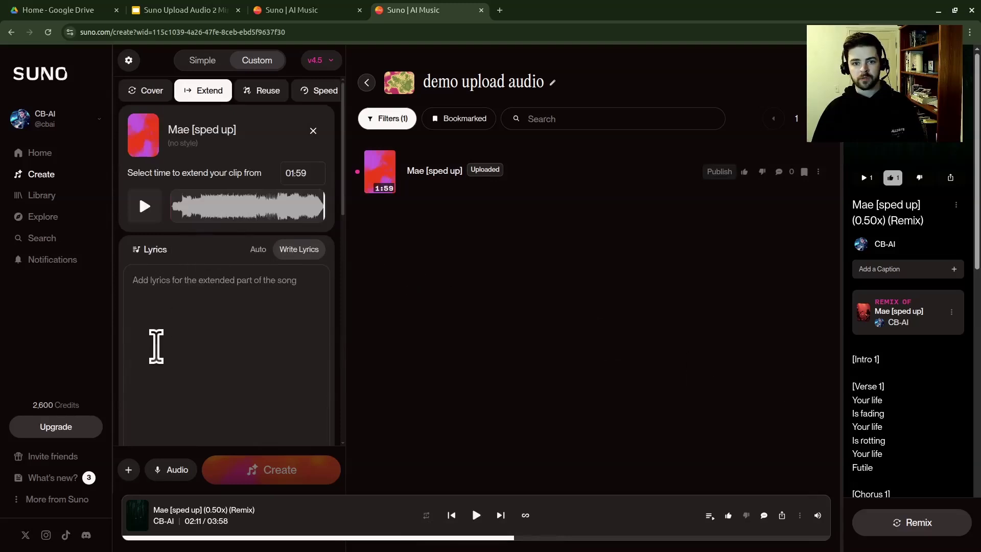
pyautogui.scroll(-5, 173, 345)
pyautogui.scroll(5, 173, 345)
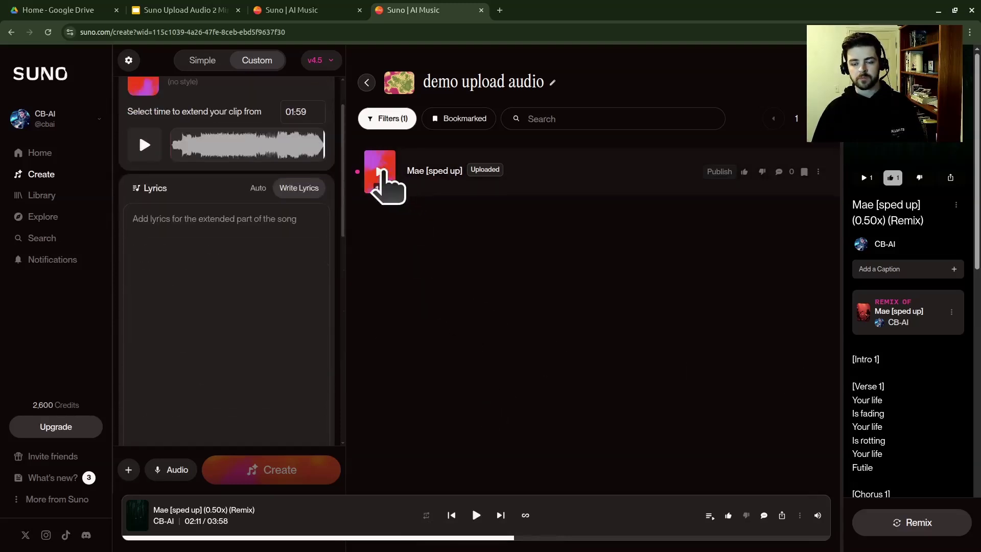
pyautogui.click(380, 172)
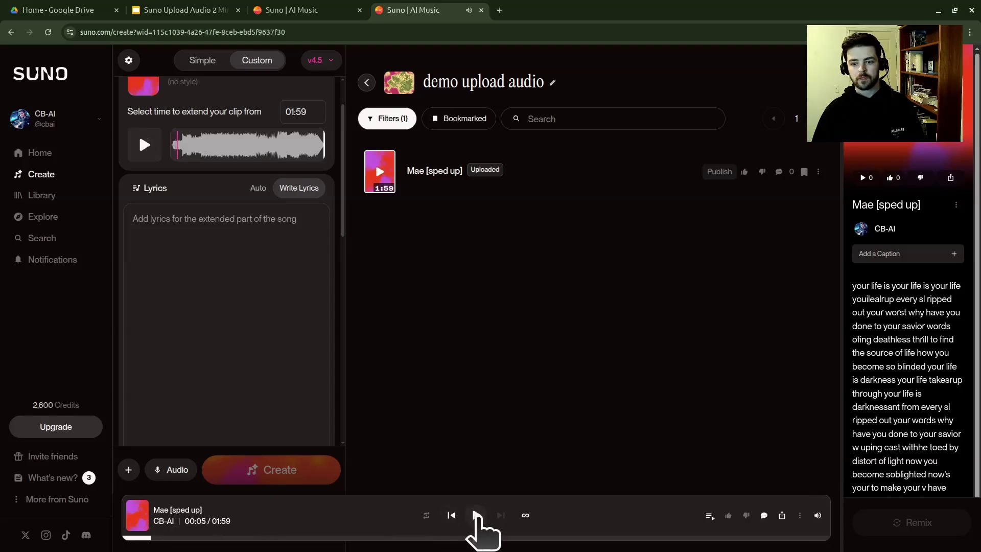
pyautogui.click(477, 515)
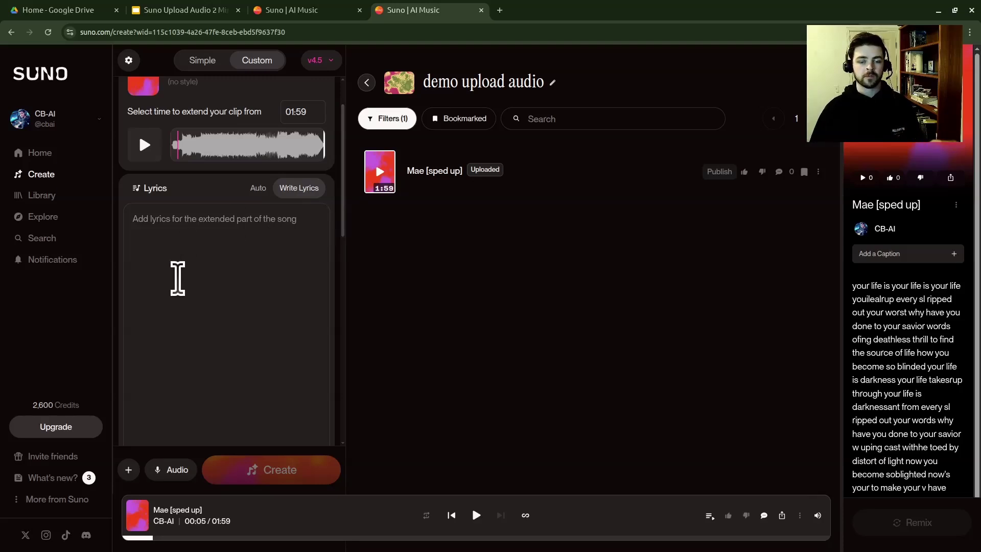
# Set the Mae [sped up] clip to a speed adjustment of 0.50x with Keep Pitch enabled
pyautogui.scroll(2, 176, 281)
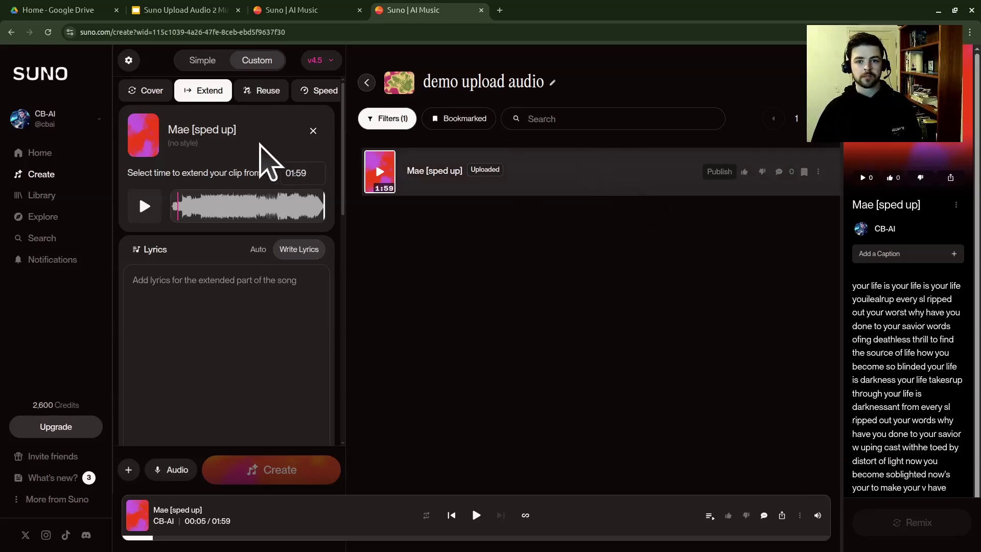
pyautogui.click(320, 98)
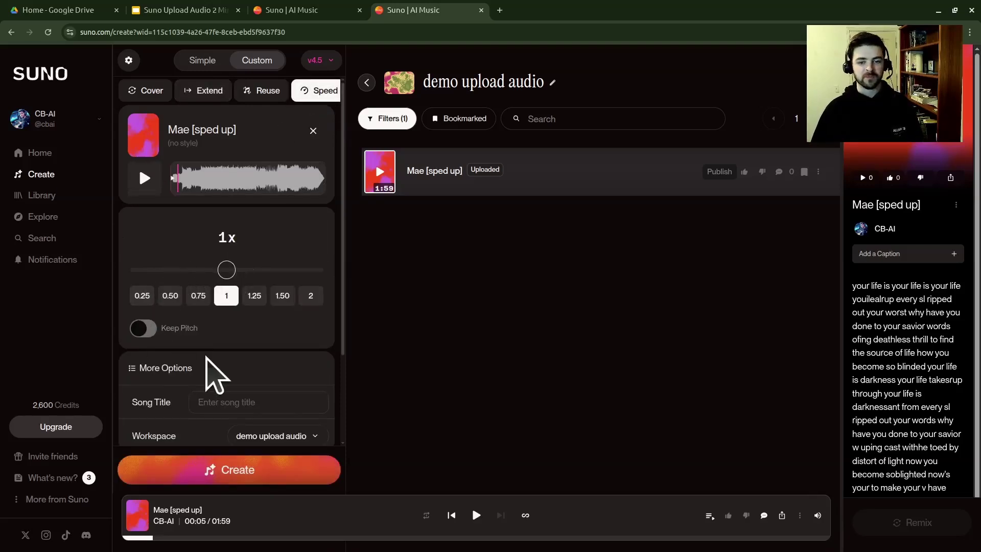
pyautogui.scroll(-2, 204, 342)
pyautogui.scroll(2, 213, 358)
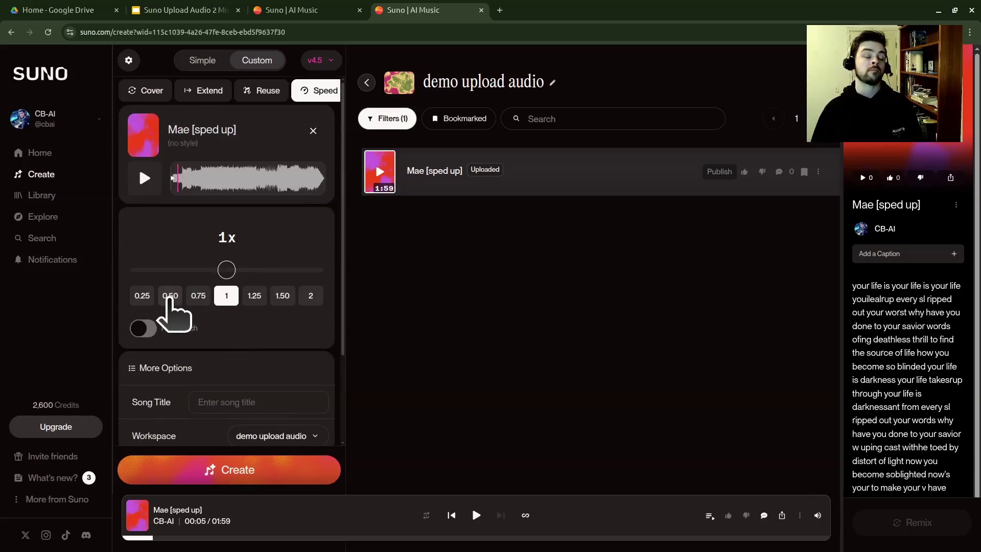
pyautogui.click(170, 297)
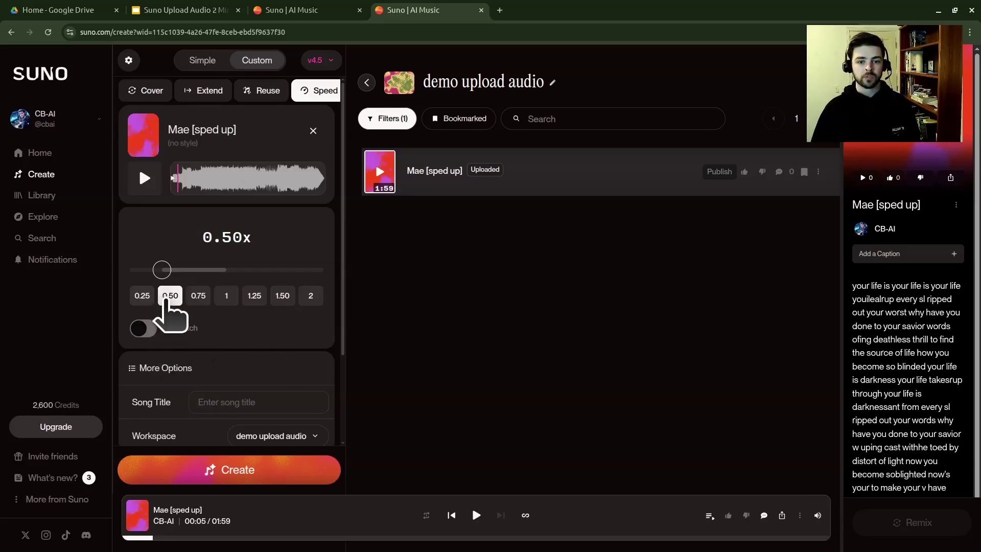
pyautogui.click(169, 300)
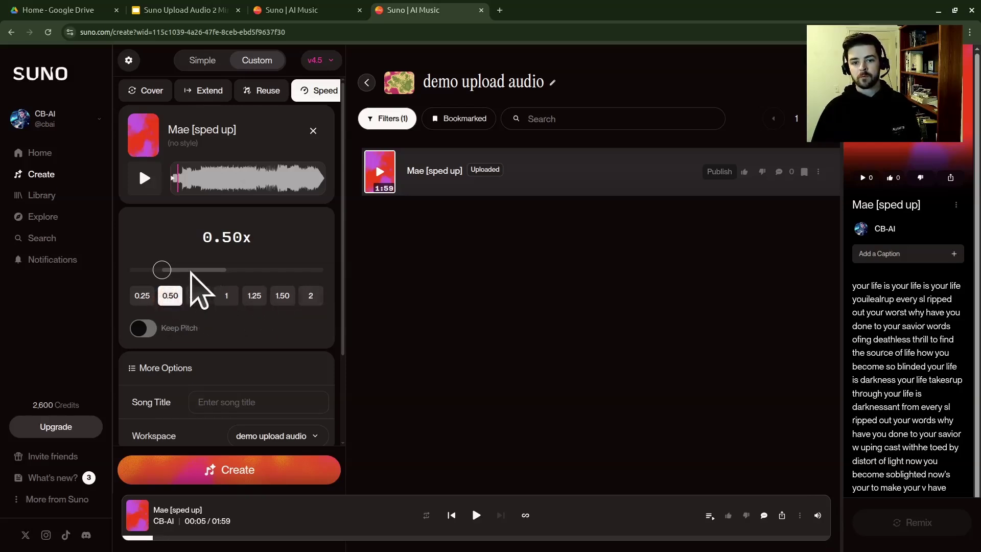
pyautogui.moveTo(191, 273); pyautogui.dragTo(164, 268)
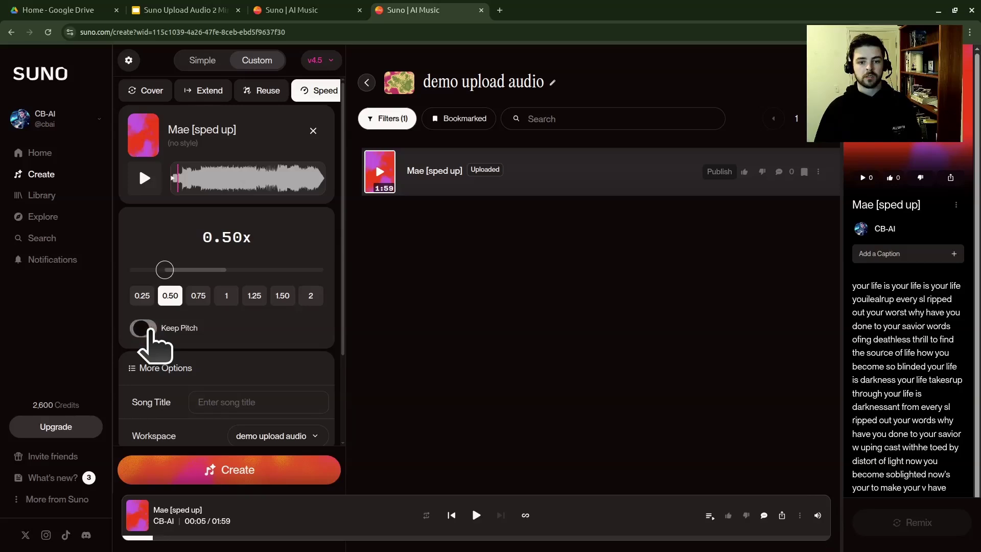
pyautogui.click(149, 329)
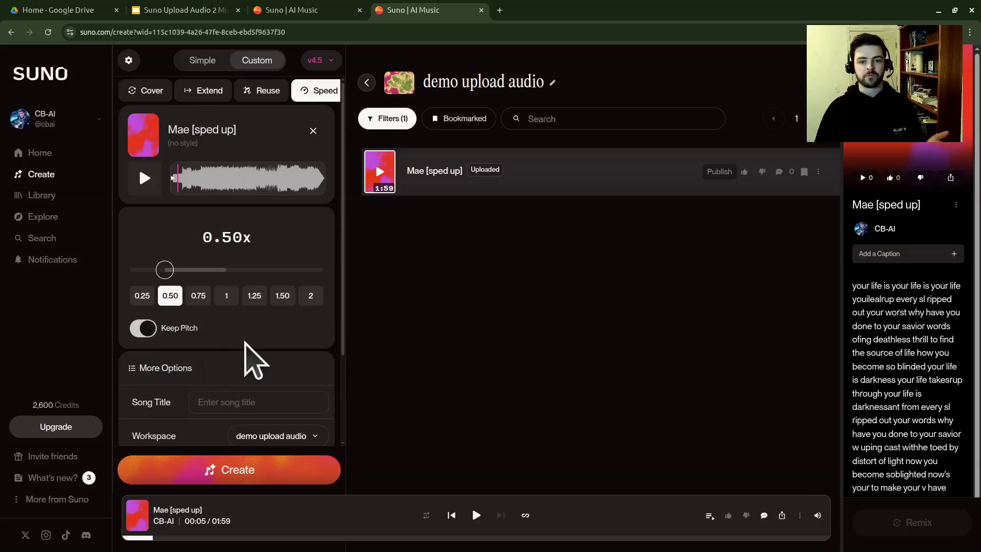
# Copy the source clip's title, Mae [sped up], into the song title and create the speed-adjusted version
pyautogui.scroll(-3, 317, 348)
pyautogui.scroll(3, 285, 362)
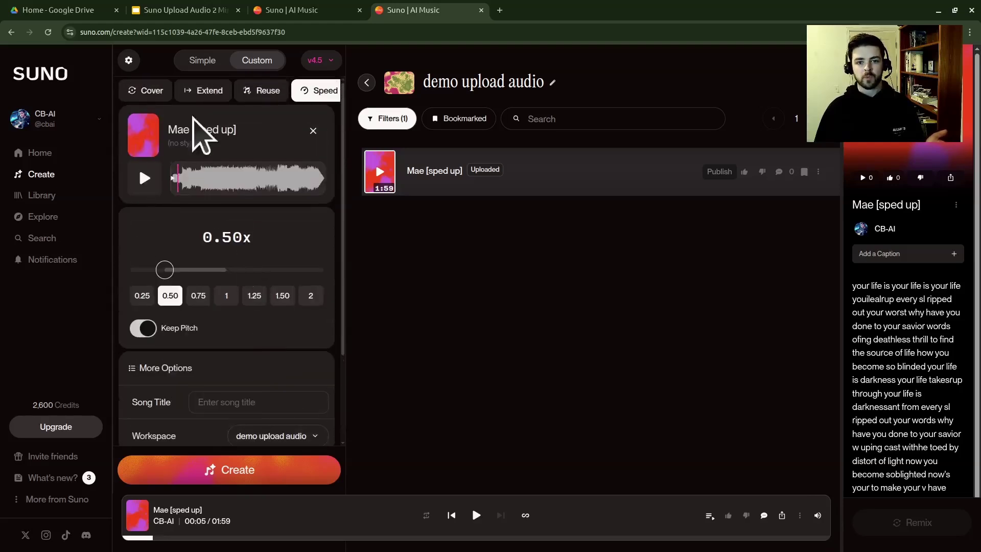
pyautogui.click(231, 402)
pyautogui.write('asdf')
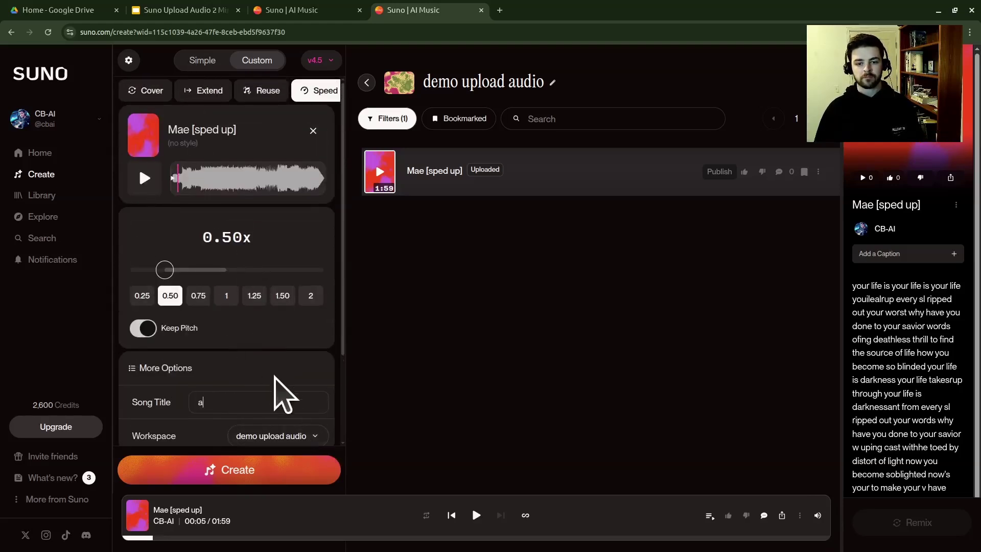
pyautogui.press('BackSpace')
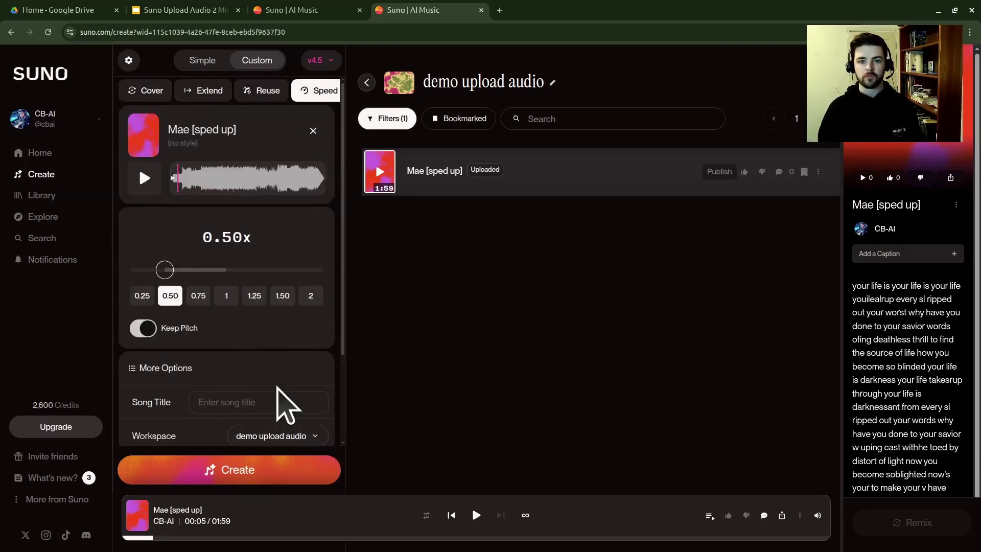
pyautogui.moveTo(238, 130); pyautogui.dragTo(169, 130)
pyautogui.hotkey('ctrl', 'c')
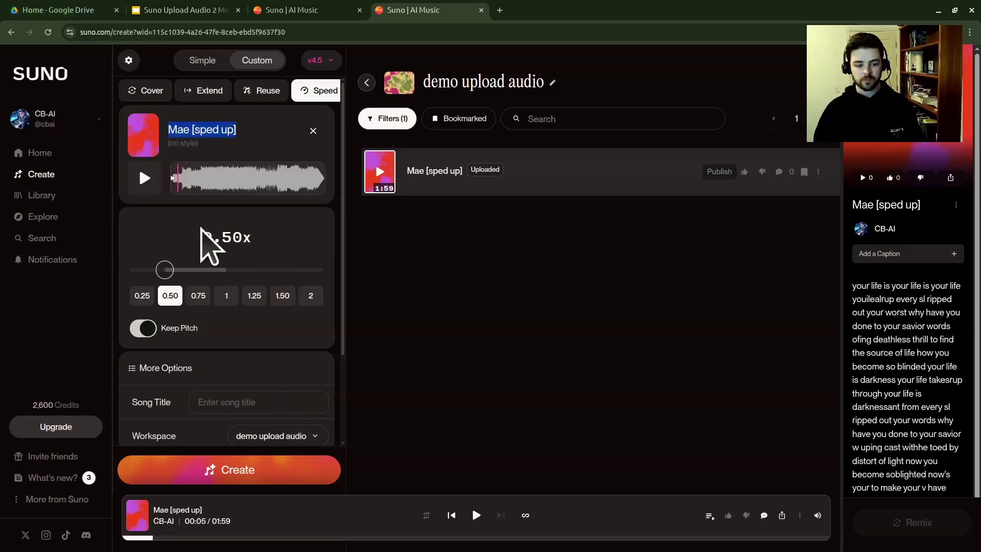
pyautogui.click(208, 400)
pyautogui.hotkey('ctrl', 'v')
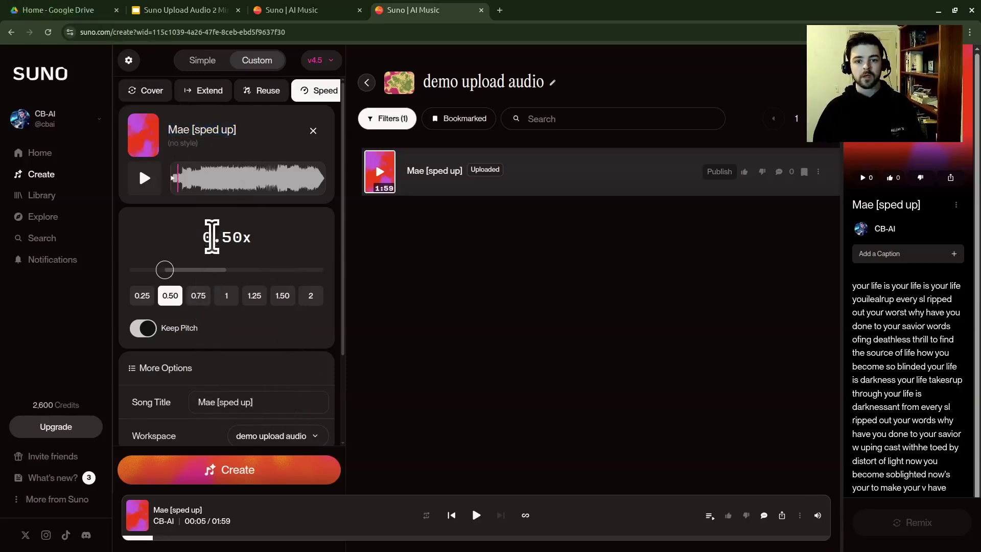
pyautogui.scroll(-2, 212, 233)
pyautogui.click(237, 475)
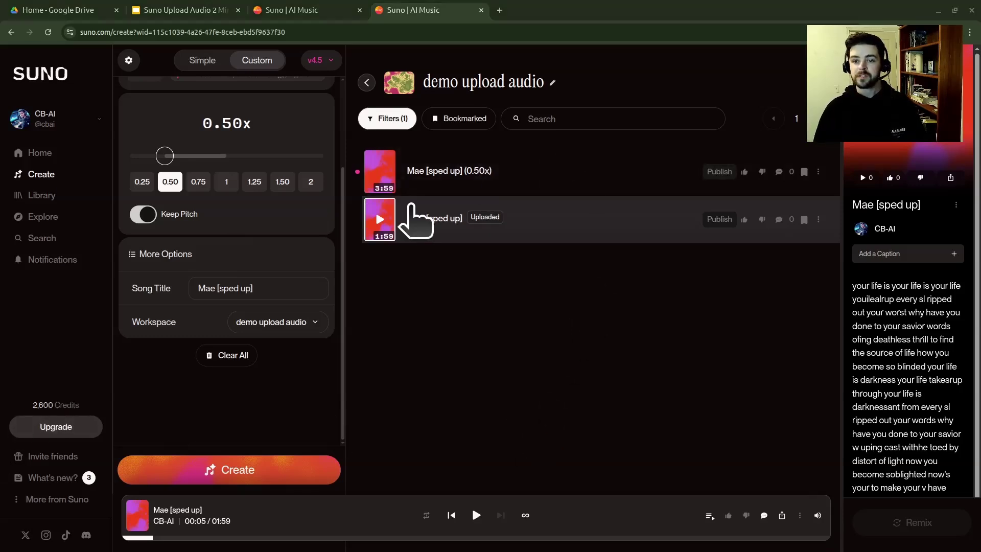
# Play the new Mae [sped up] (0.50x) track from its start and pause it at about 29 seconds
pyautogui.click(378, 173)
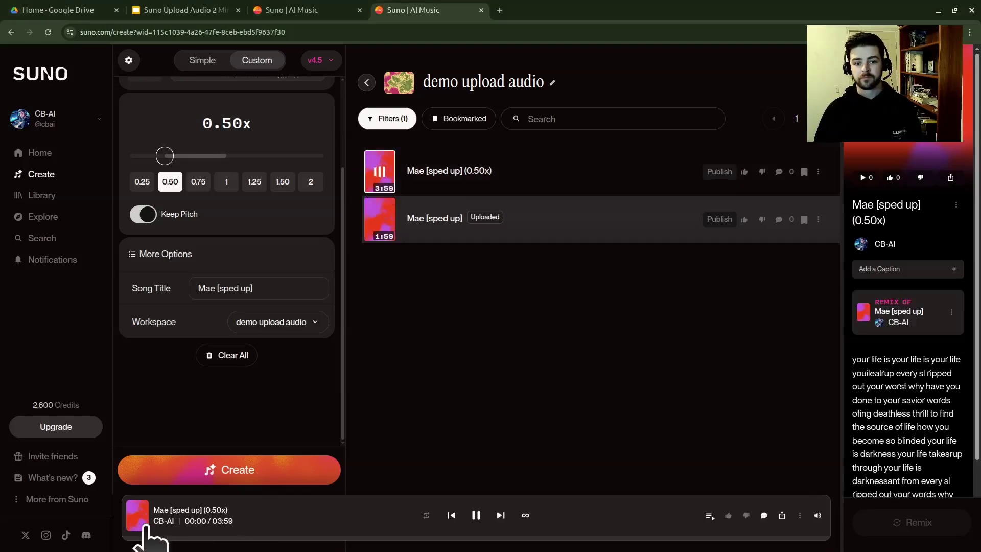
pyautogui.click(476, 515)
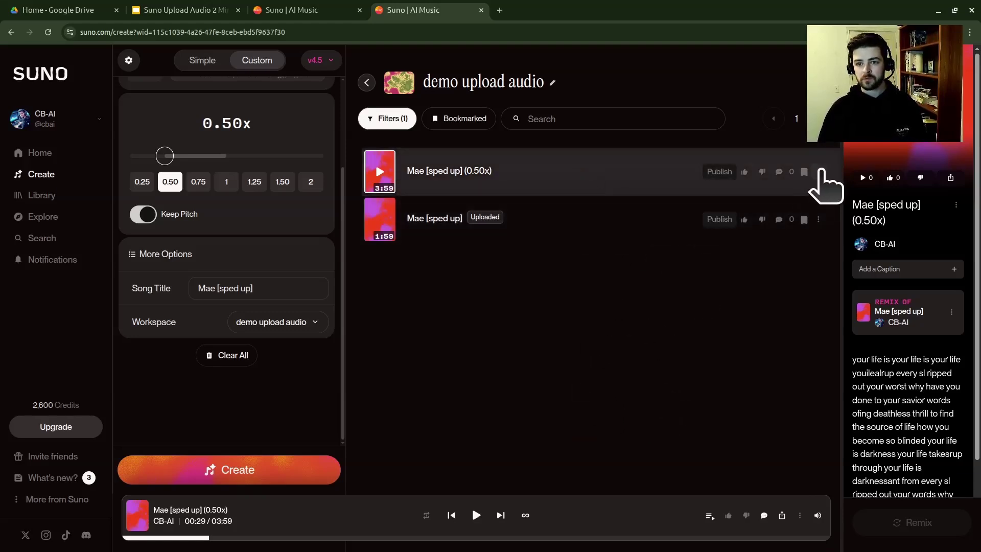
# Start a Cover remix of the Mae [sped up] (0.50x) track
pyautogui.scroll(3, 274, 241)
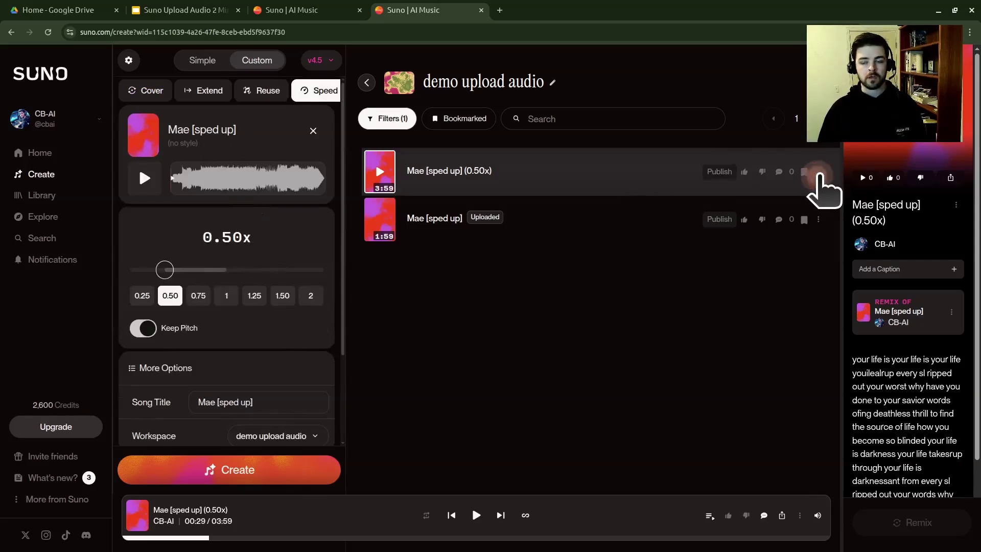
pyautogui.click(818, 171)
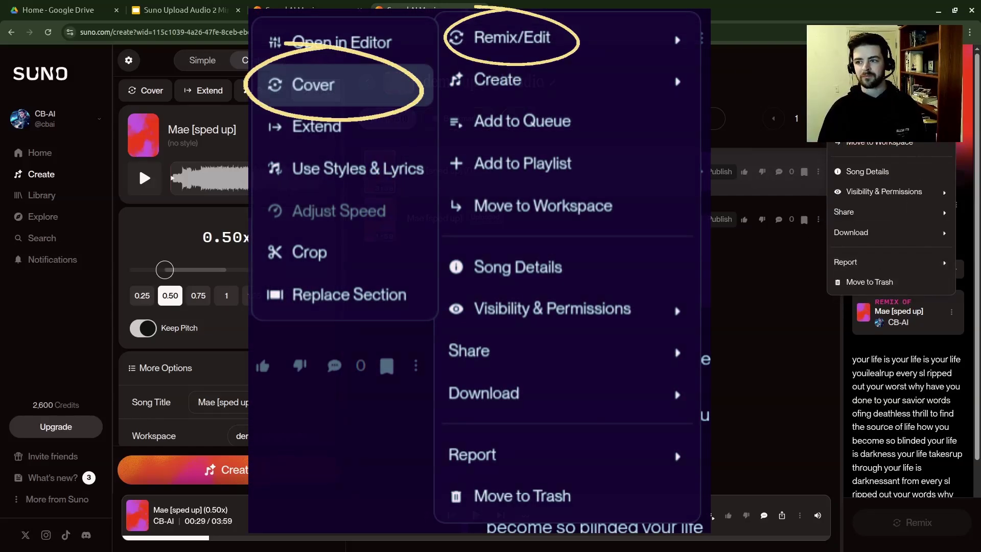
pyautogui.moveTo(868, 62)
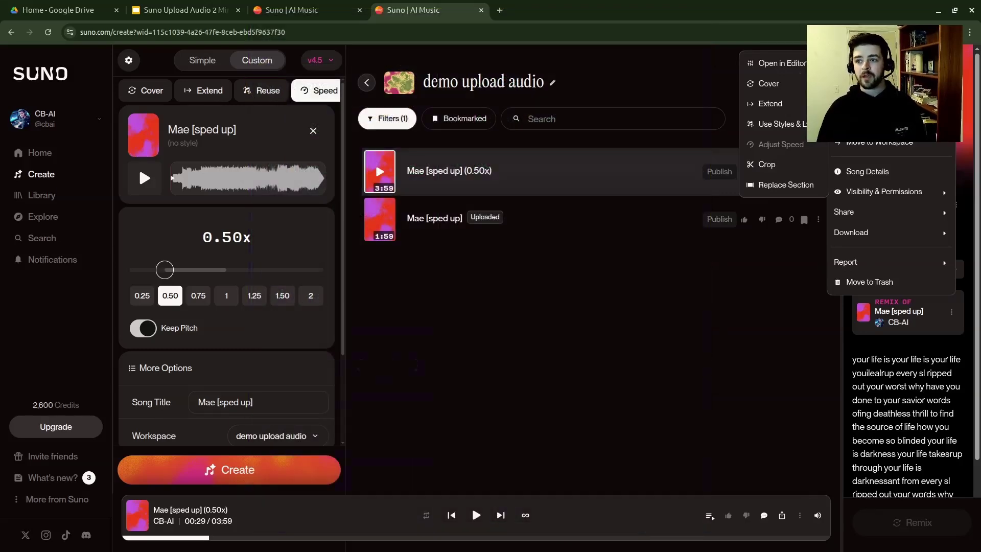
pyautogui.click(756, 84)
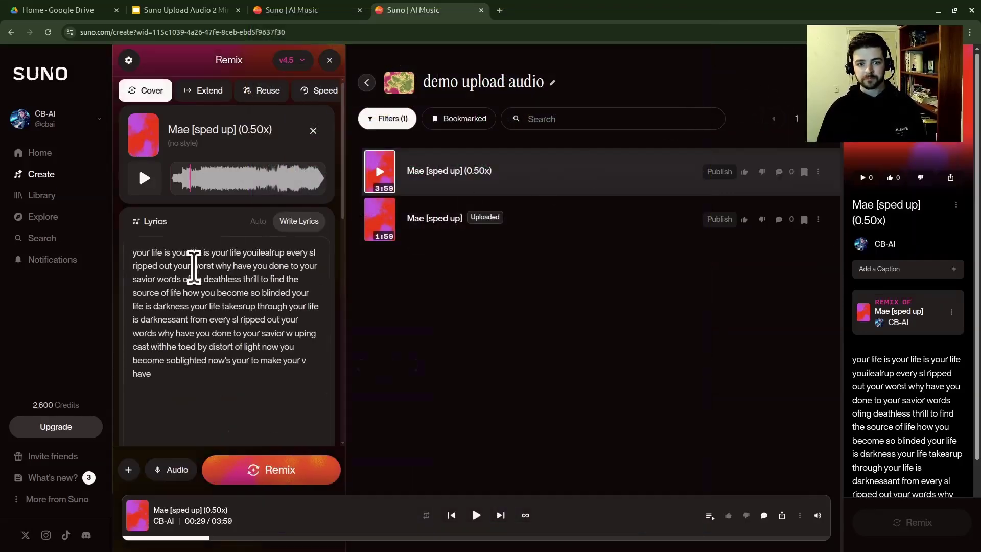
# Replace all of the transcribed text in the remix's lyrics with an [intro] tag
pyautogui.scroll(-5, 210, 326)
pyautogui.scroll(5, 210, 327)
pyautogui.moveTo(225, 373); pyautogui.dragTo(137, 287)
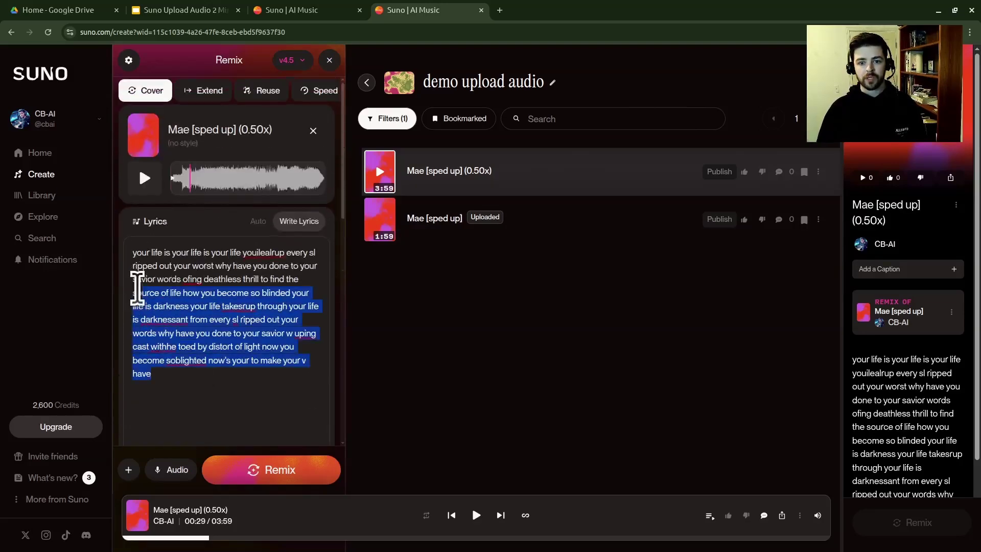
pyautogui.hotkey('ctrl', 'a')
pyautogui.scroll(-3, 193, 333)
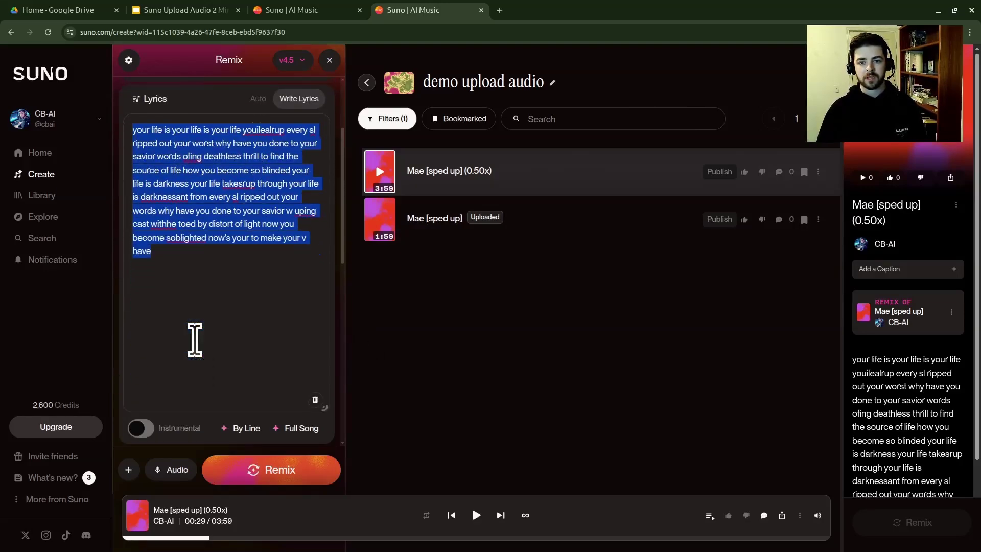
pyautogui.scroll(-5, 196, 337)
pyautogui.scroll(6, 201, 335)
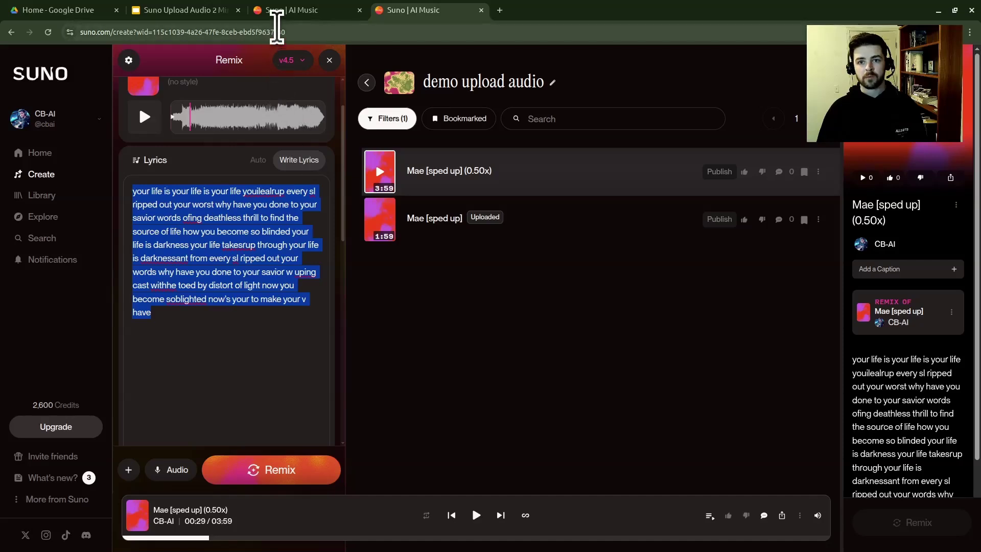
pyautogui.press('BackSpace')
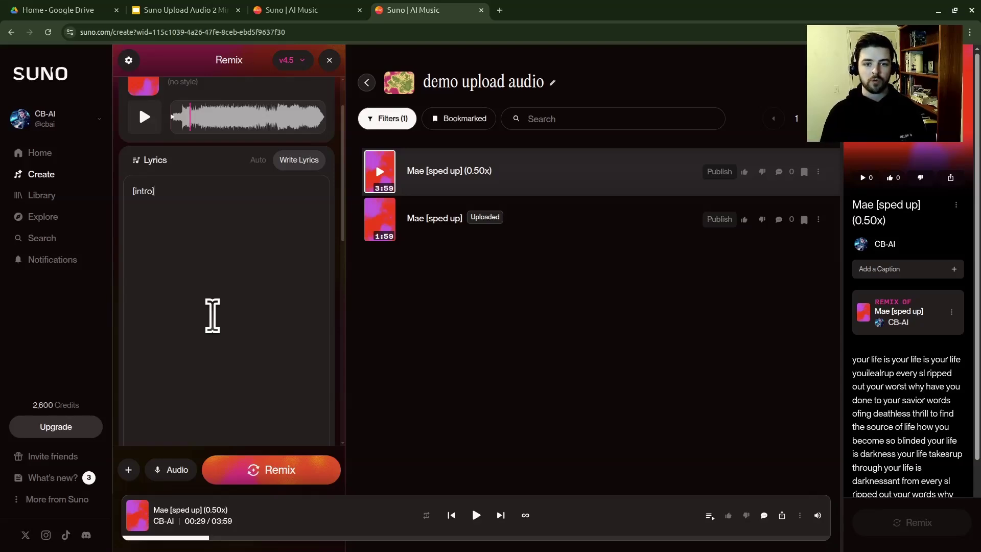
# Find an earlier Mae [sped up] (0.50x) (Remix) in the library and open its song page in a separate tab
pyautogui.click(300, 11)
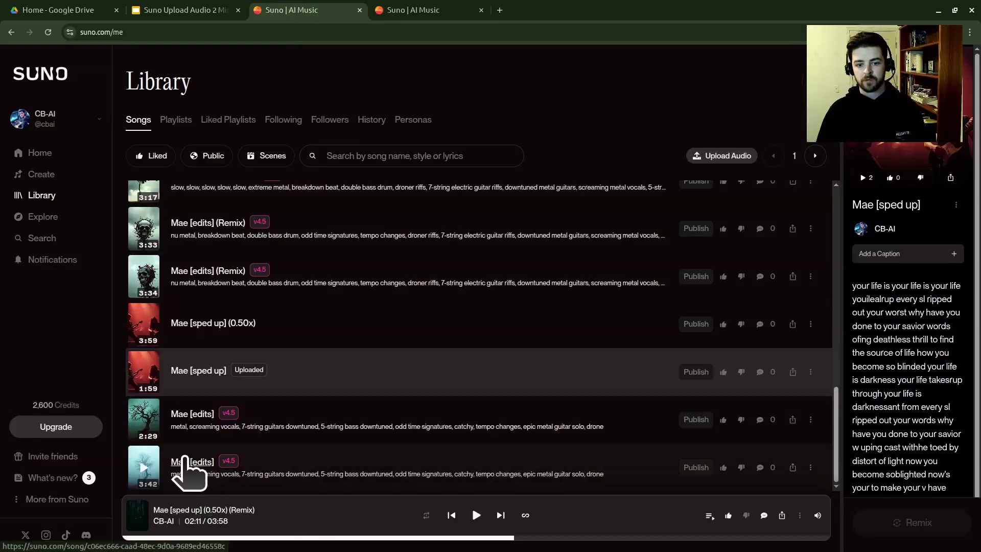
pyautogui.scroll(10, 245, 357)
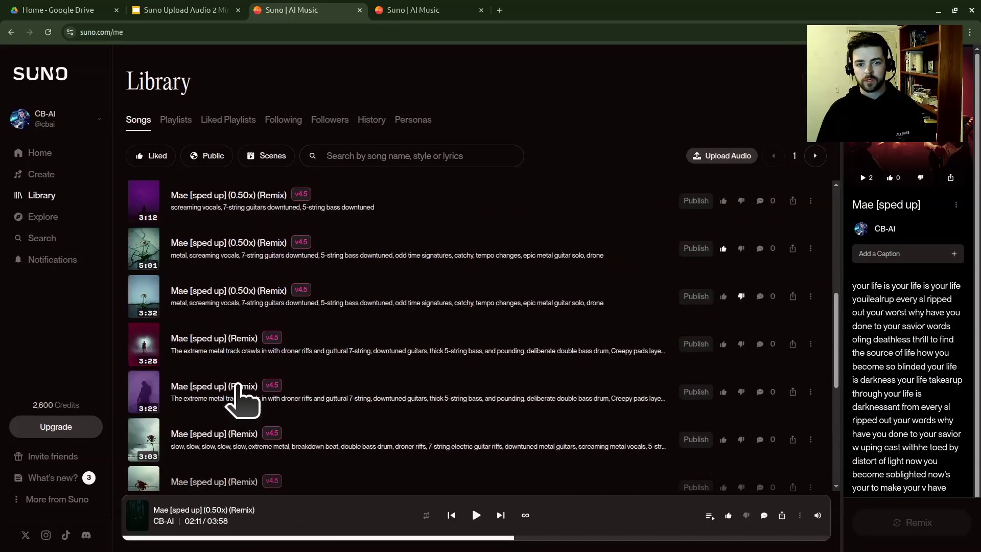
pyautogui.scroll(3, 327, 358)
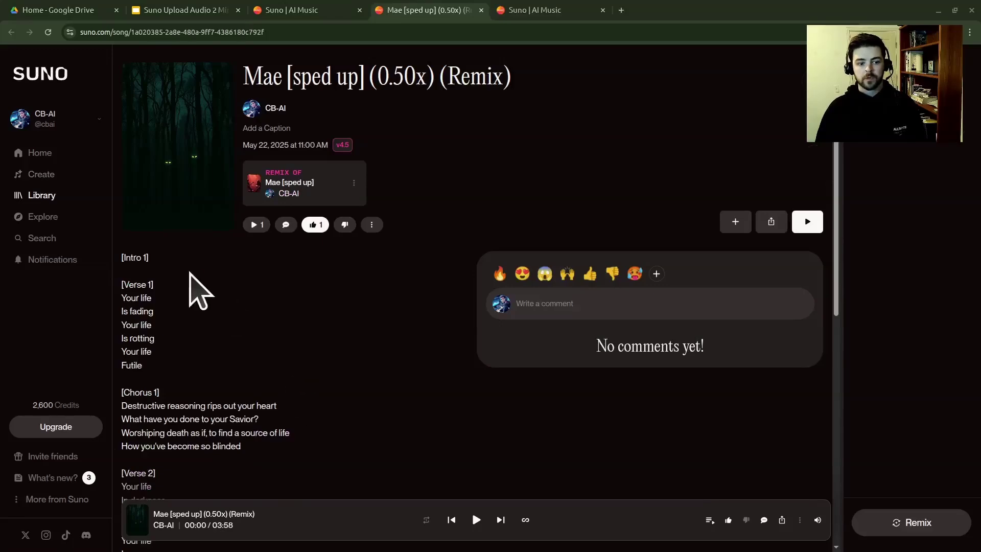
# Look through the earlier remix's full lyrics from [Intro 1] to [End]
pyautogui.scroll(-1, 170, 295)
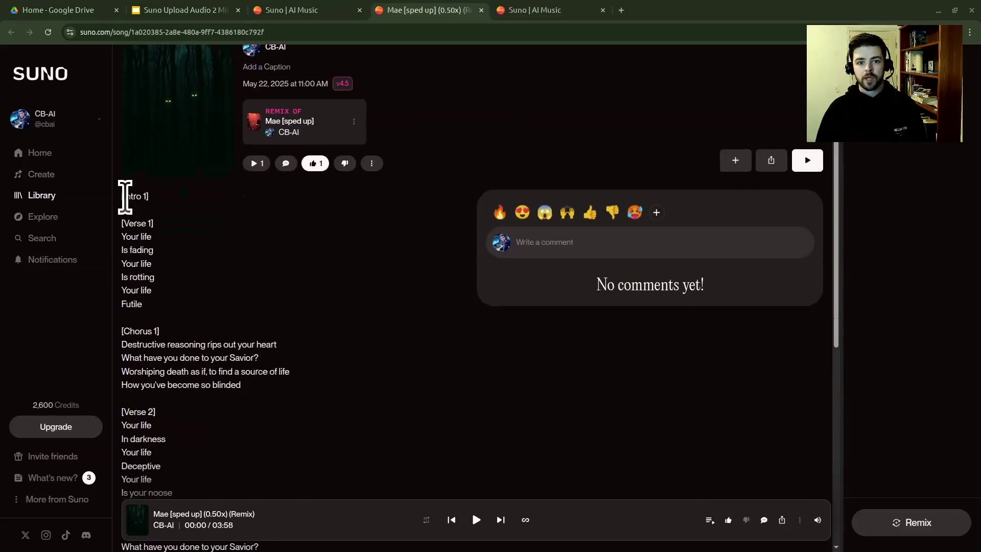
pyautogui.moveTo(119, 197); pyautogui.dragTo(354, 416)
pyautogui.scroll(-6, 302, 274)
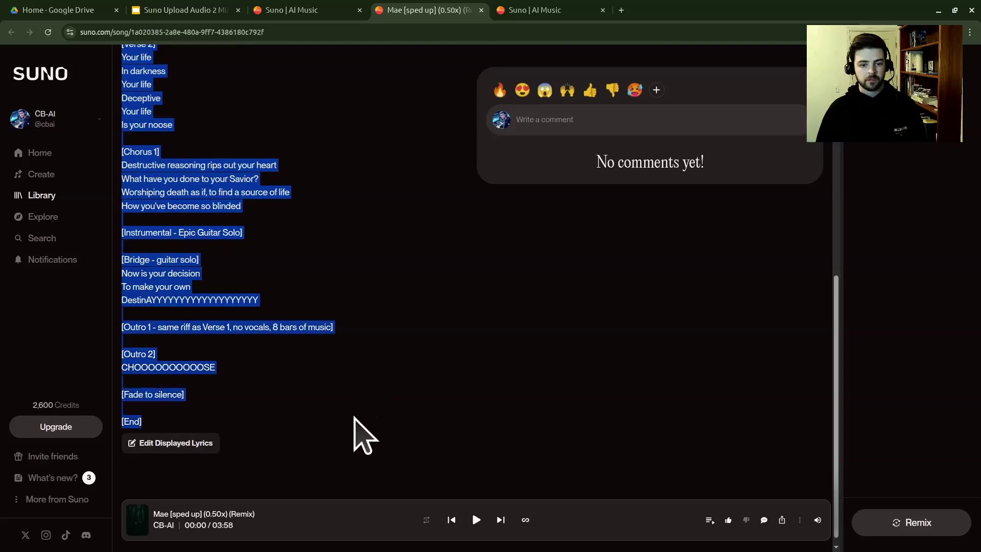
pyautogui.scroll(3, 357, 329)
pyautogui.click(246, 200)
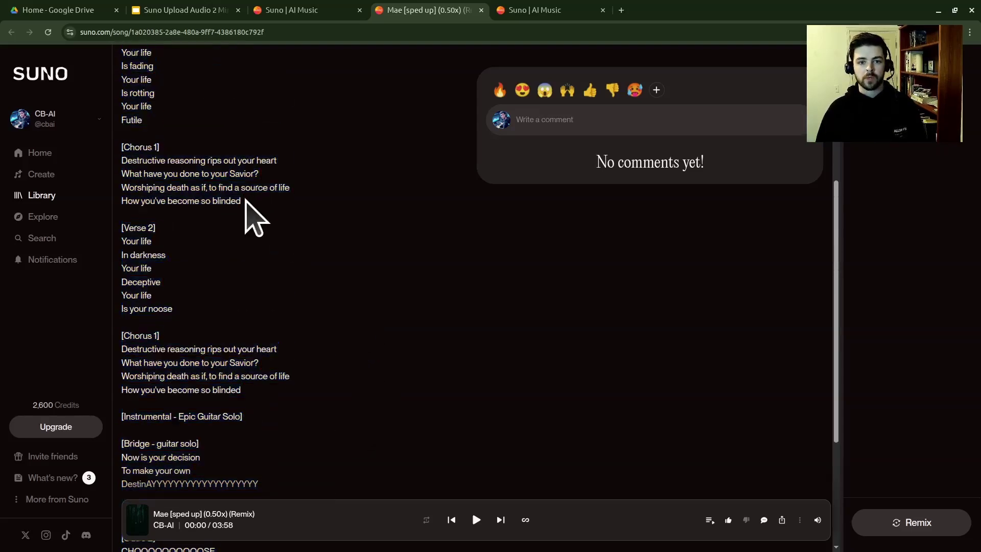
pyautogui.scroll(2, 241, 220)
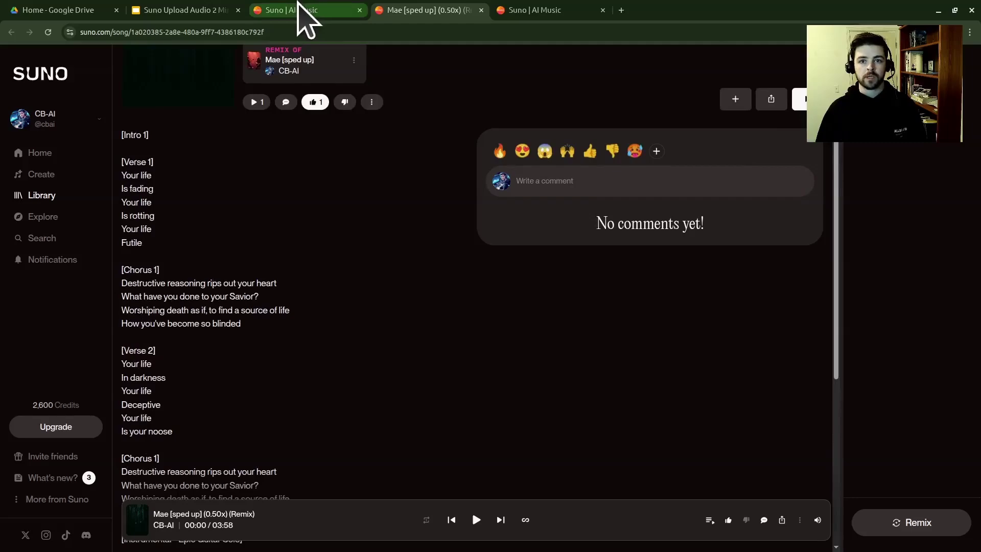
# Browse both pages of songs in the Upload Audio 2 Minute Workarounds workspace
pyautogui.click(300, 9)
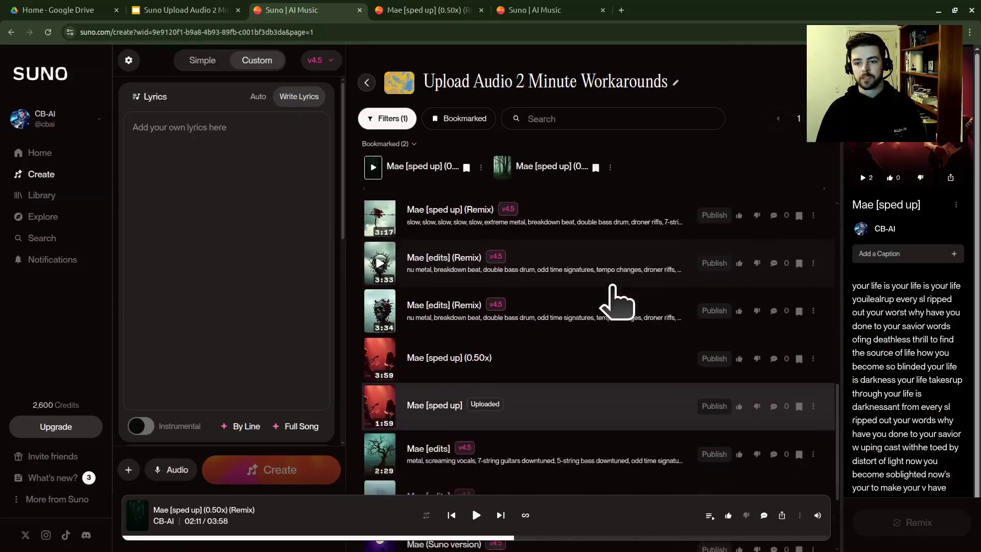
pyautogui.scroll(-3, 613, 335)
pyautogui.scroll(1, 744, 296)
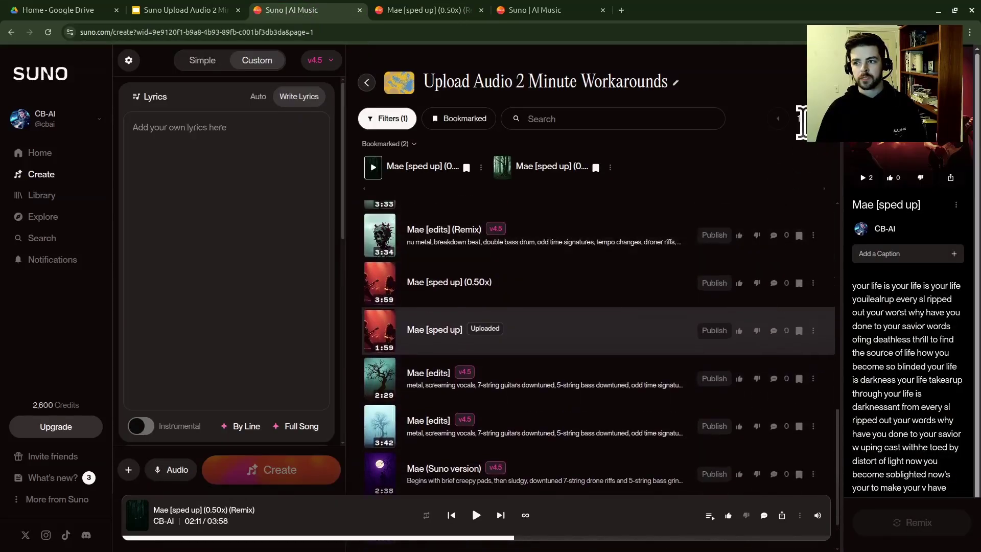
pyautogui.click(817, 119)
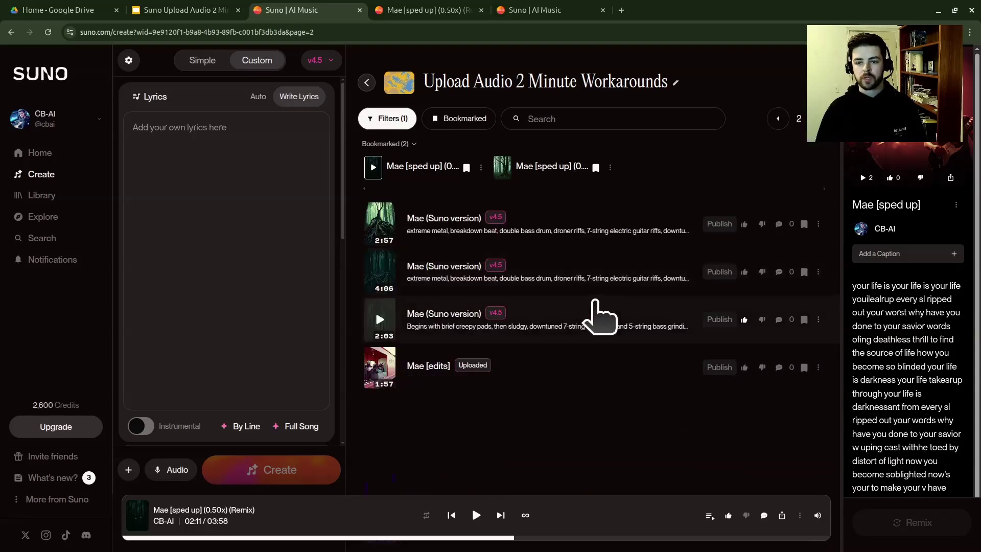
pyautogui.click(778, 119)
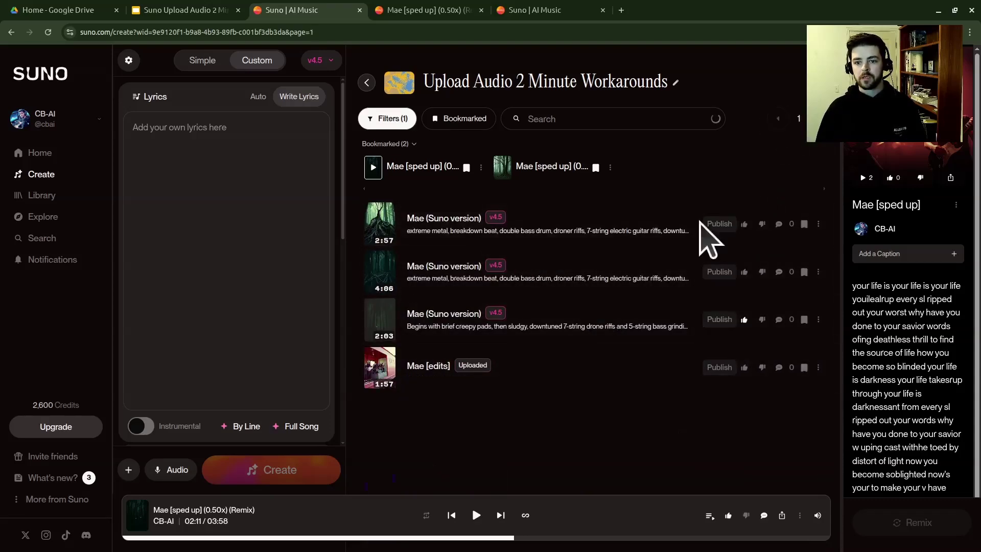
pyautogui.scroll(-5, 602, 342)
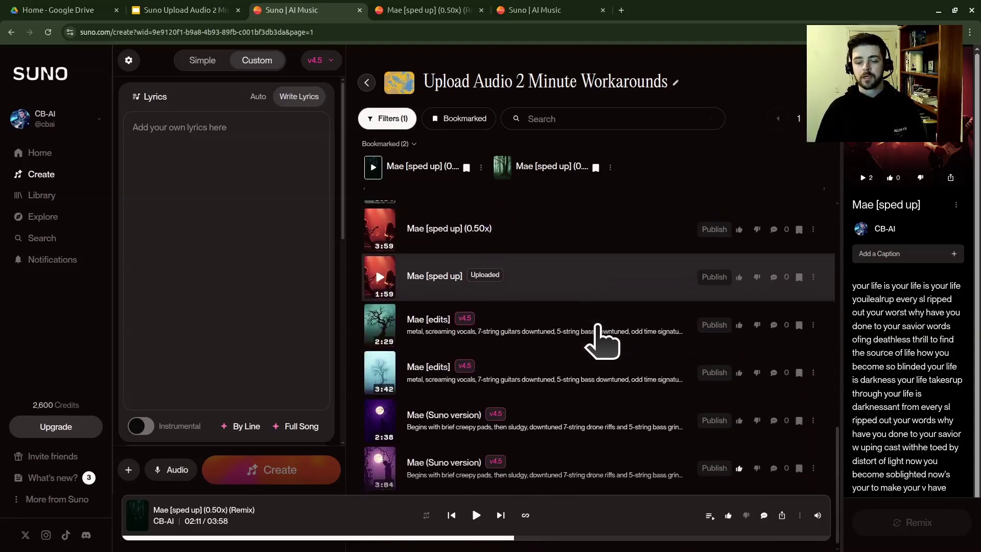
pyautogui.scroll(10, 541, 424)
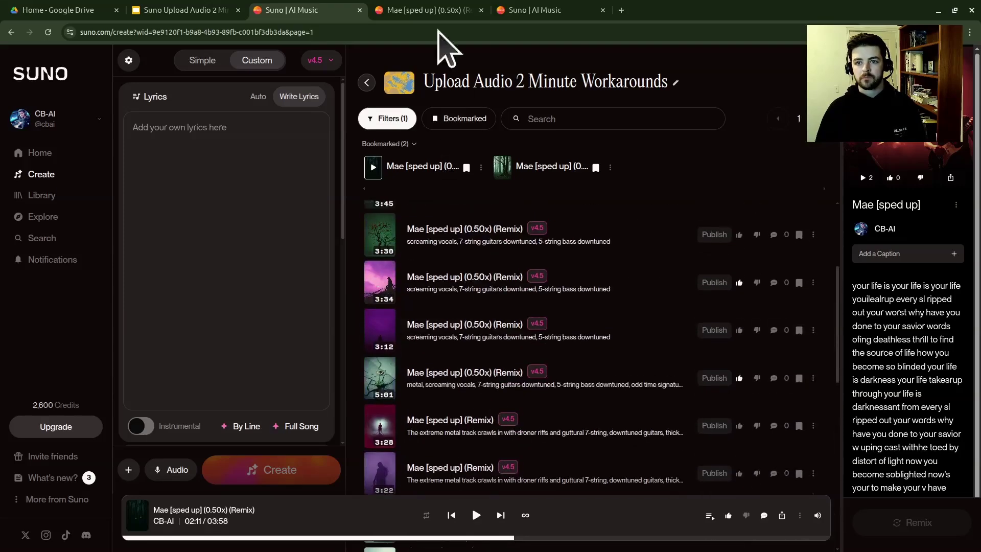
# Return to the earlier remix's song page and examine its lyric tags and stretched words from the guitar solo to the ending
pyautogui.click(422, 11)
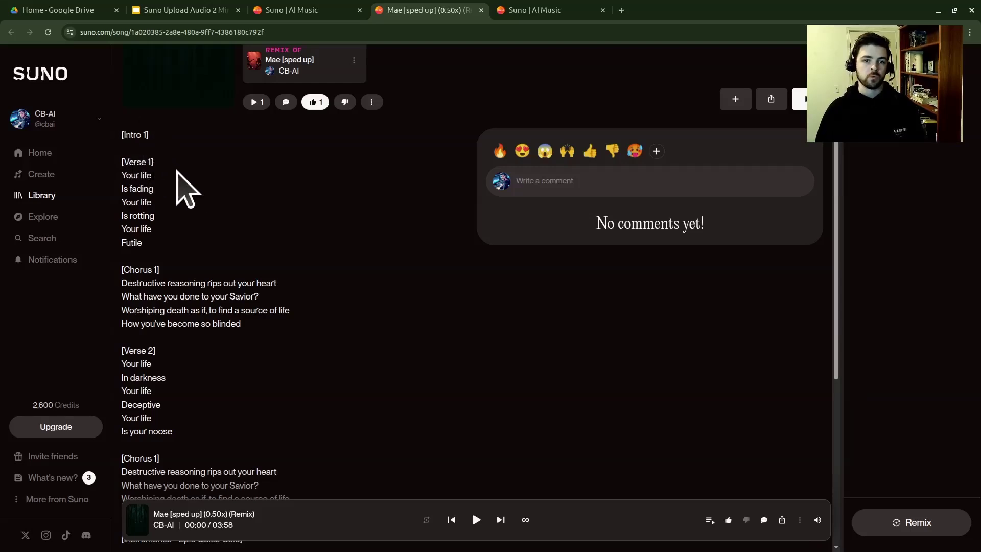
pyautogui.scroll(-5, 189, 281)
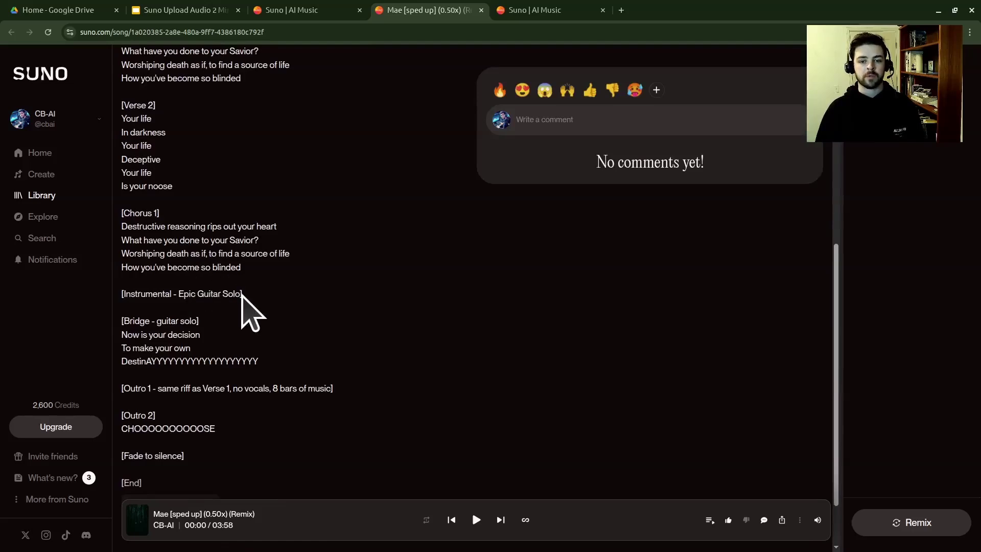
pyautogui.moveTo(241, 296); pyautogui.dragTo(191, 295)
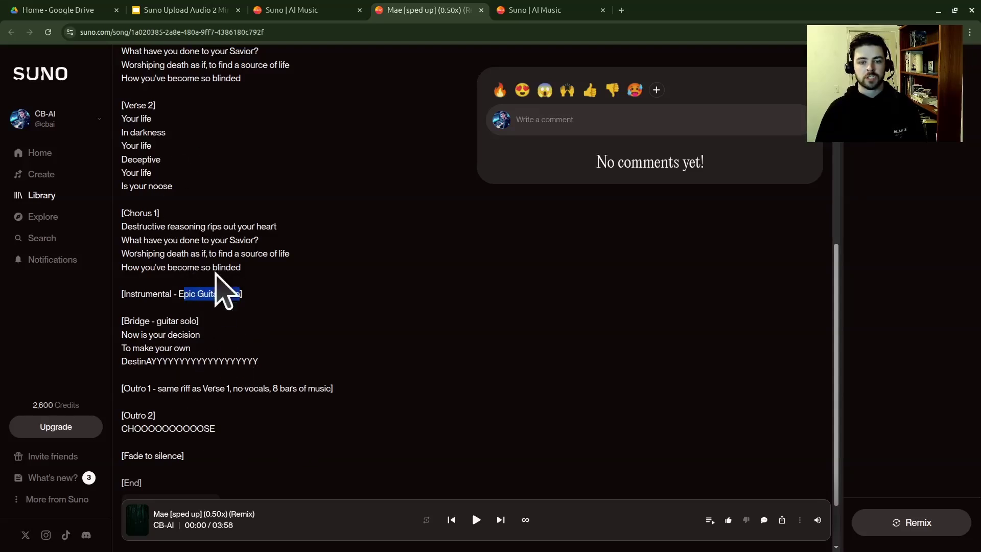
pyautogui.moveTo(260, 361); pyautogui.dragTo(126, 368)
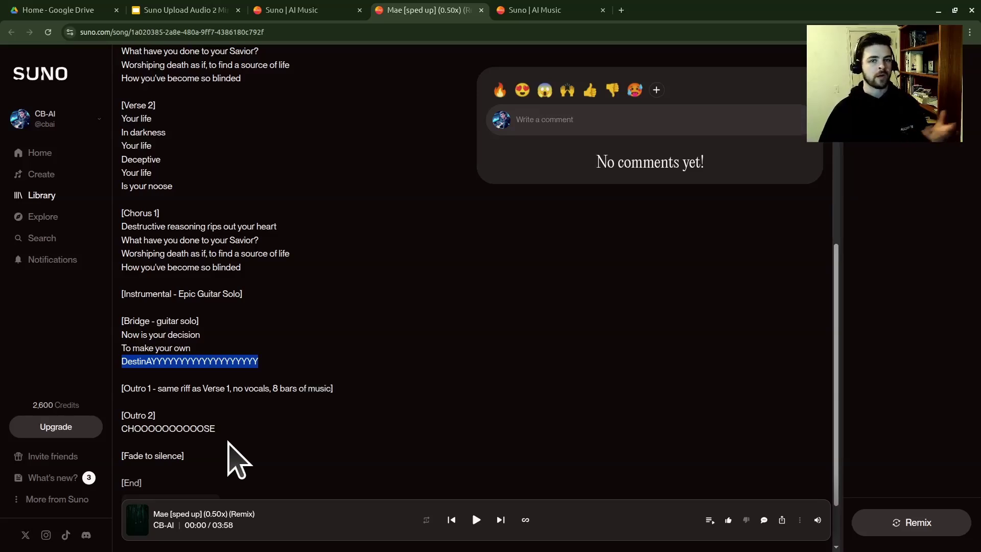
pyautogui.scroll(-1, 238, 447)
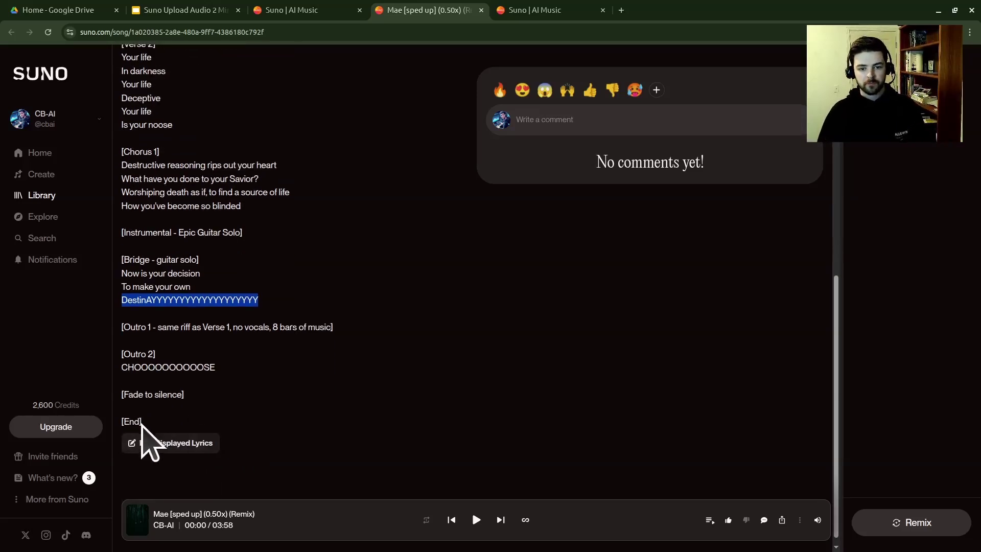
pyautogui.click(164, 394)
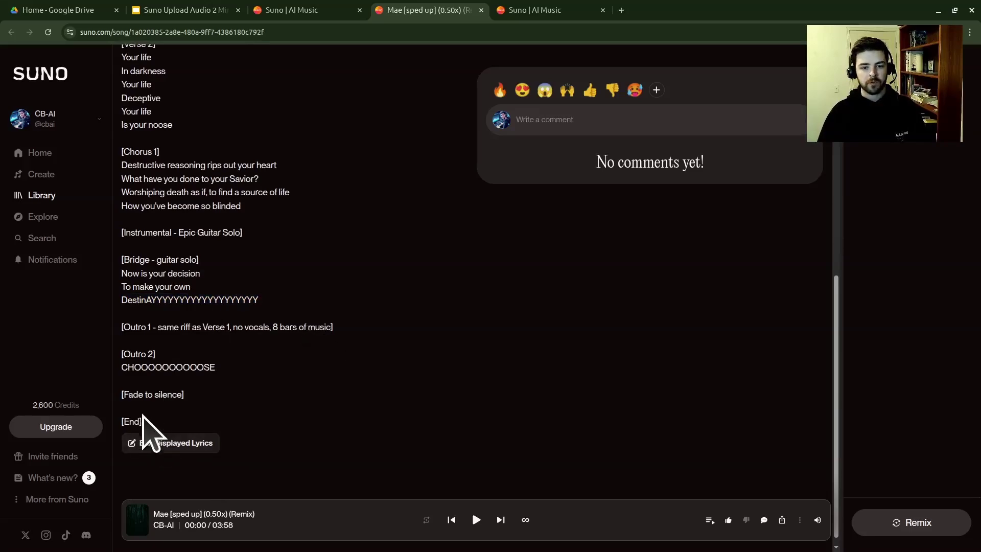
# Copy the earlier remix's complete lyrics, [Intro 1] through [End], into the lyrics of the Mae [sped up] (0.50x) cover
pyautogui.moveTo(144, 423); pyautogui.dragTo(117, 199)
pyautogui.scroll(6, 136, 212)
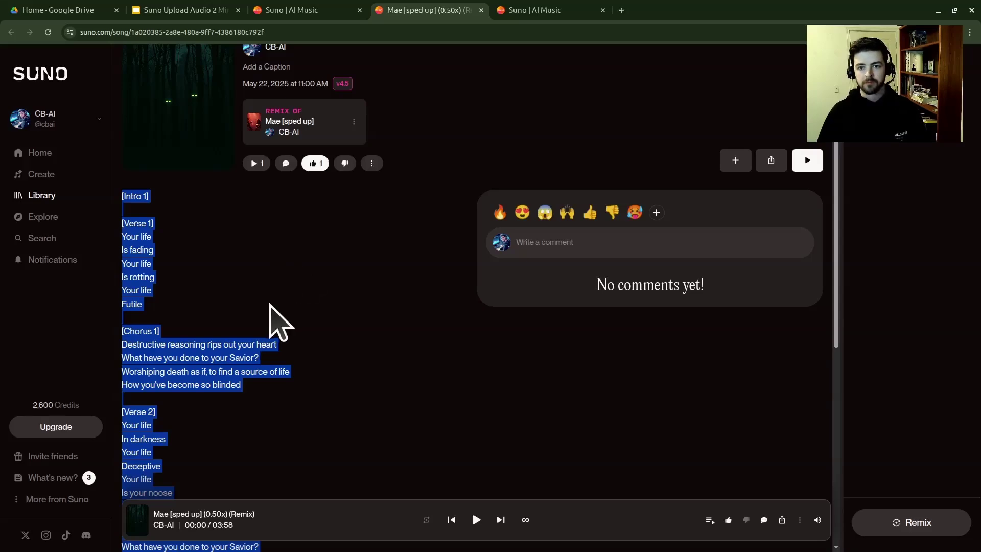
pyautogui.scroll(1, 339, 327)
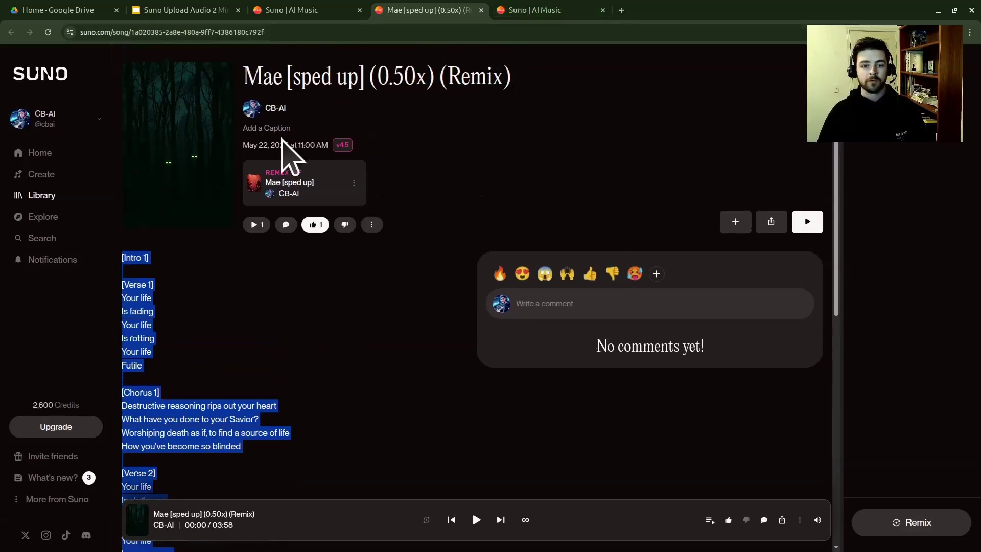
pyautogui.scroll(-7, 245, 306)
pyautogui.scroll(7, 401, 283)
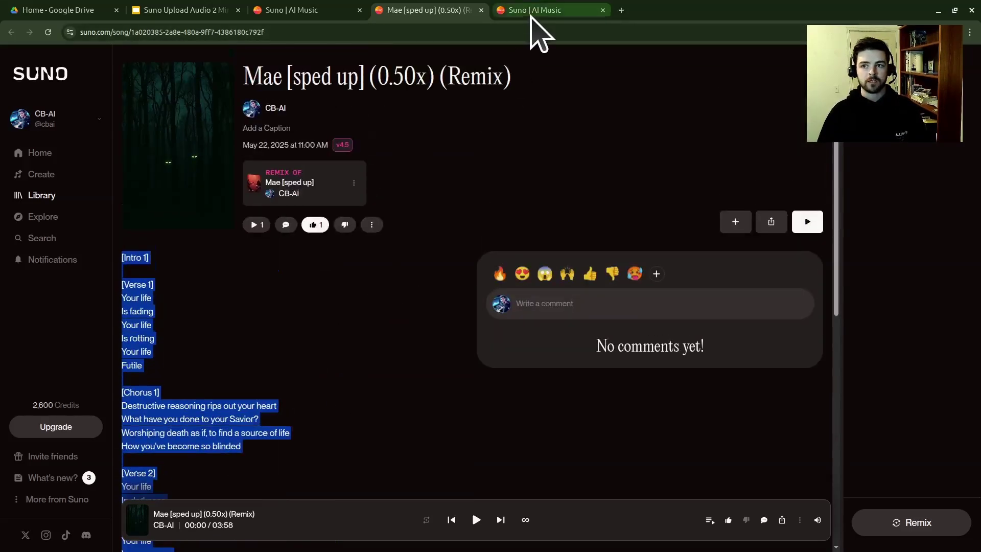
pyautogui.click(531, 12)
pyautogui.hotkey('ctrl', 'v')
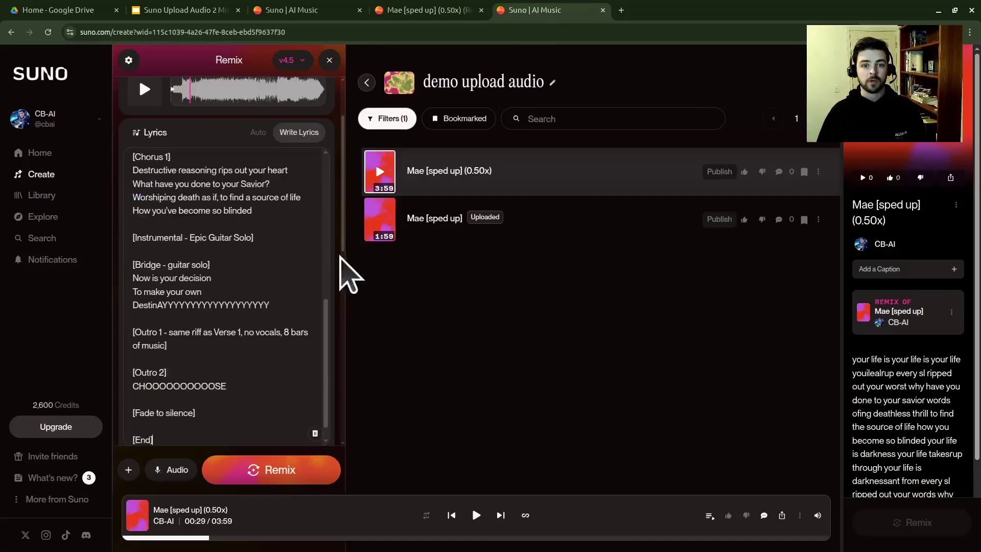
pyautogui.scroll(10, 258, 248)
pyautogui.scroll(1, 241, 251)
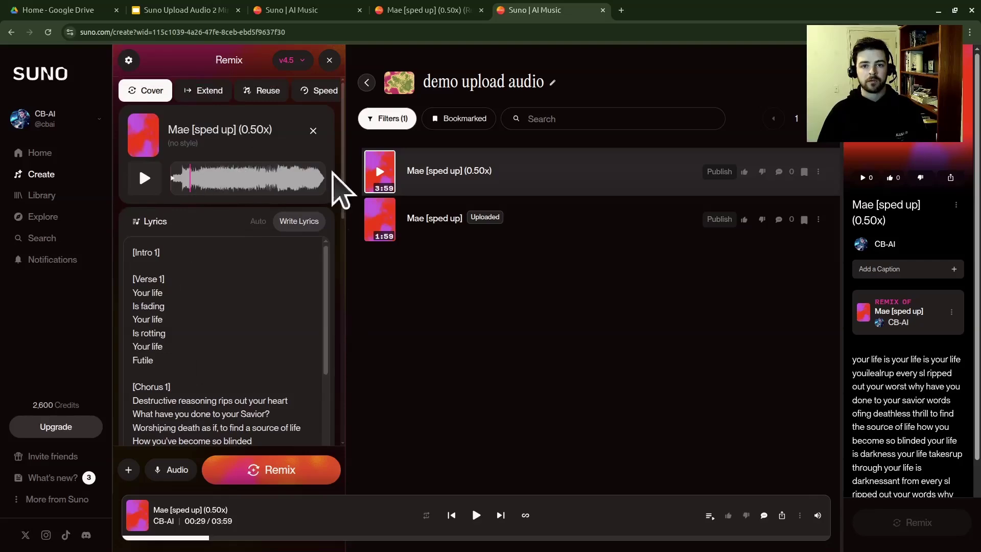
# Check the cover's pasted lyrics through to [End], along with its style description and exclude styles fields
pyautogui.scroll(-5, 212, 342)
pyautogui.scroll(-5, 211, 343)
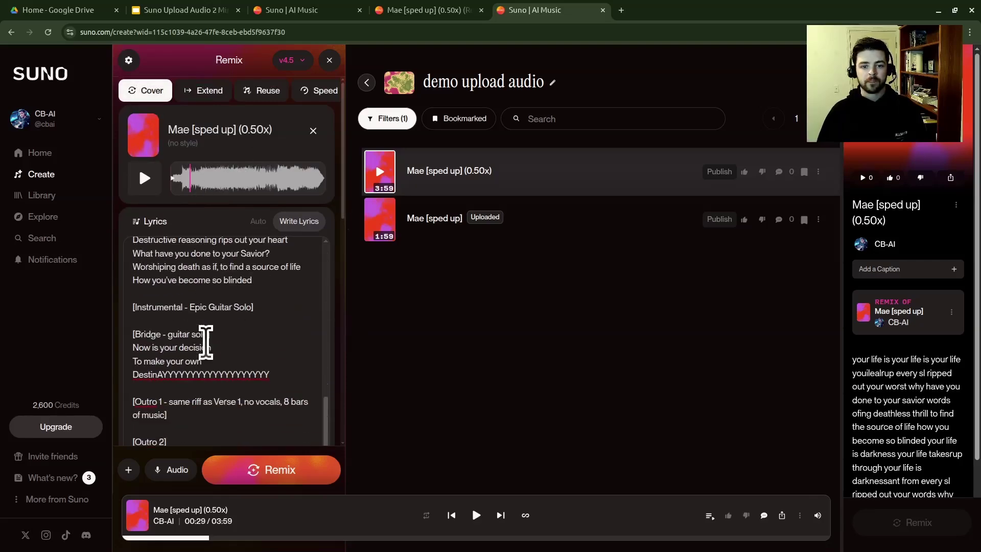
pyautogui.scroll(-5, 238, 371)
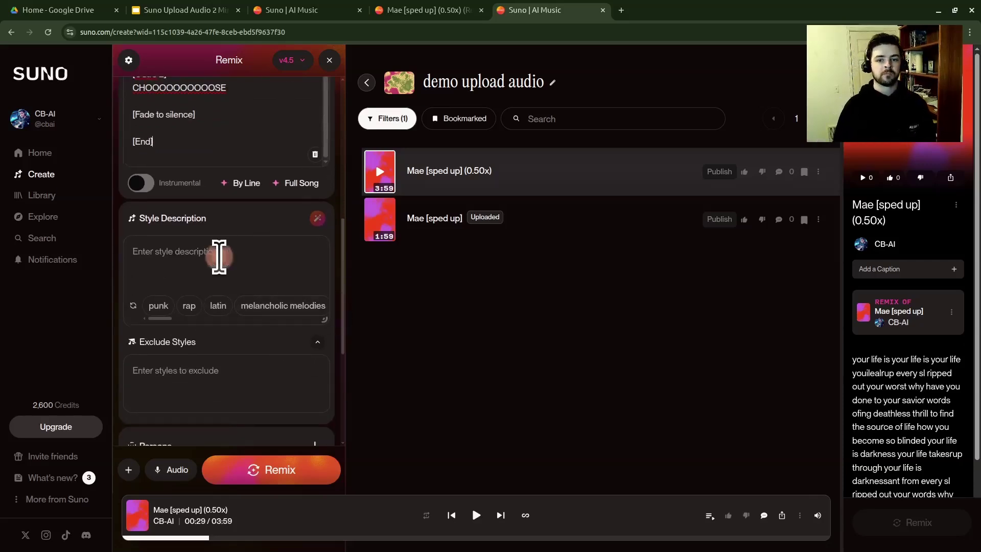
pyautogui.click(219, 257)
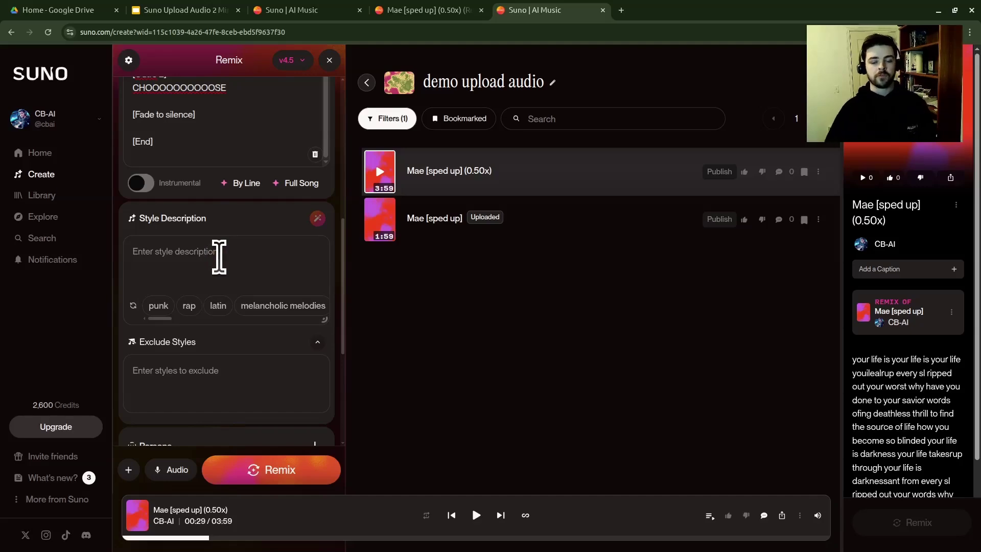
pyautogui.scroll(-2, 219, 257)
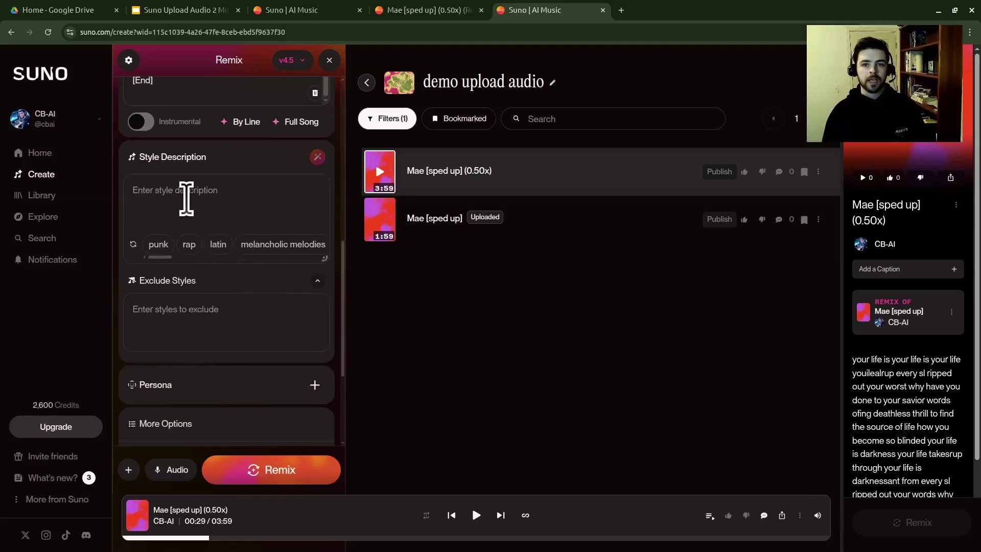
# Look through the style descriptions of the earlier Mae remixes in the Upload Audio 2 Minute Workarounds workspace and the style boost option
pyautogui.click(295, 12)
pyautogui.scroll(-5, 565, 354)
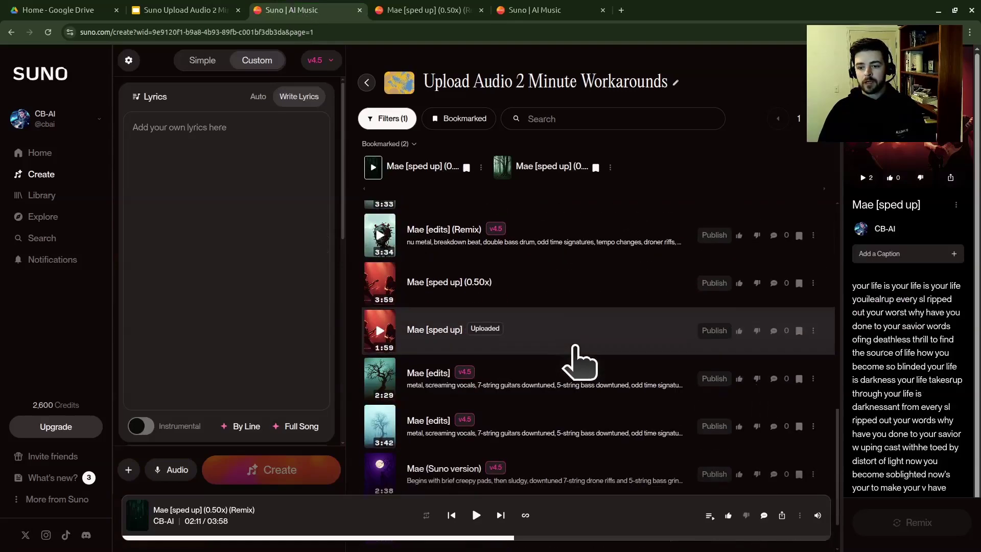
pyautogui.scroll(5, 565, 404)
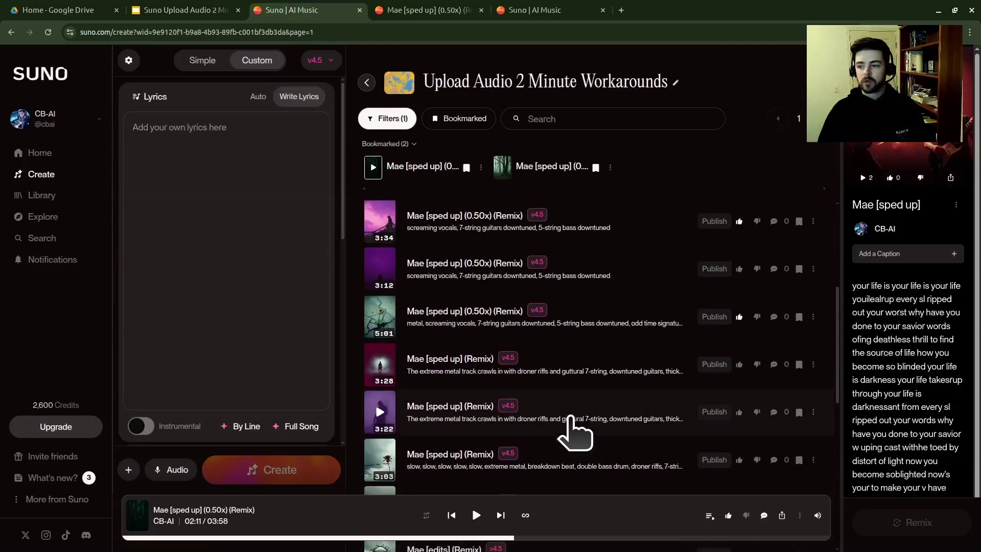
pyautogui.scroll(-1, 572, 329)
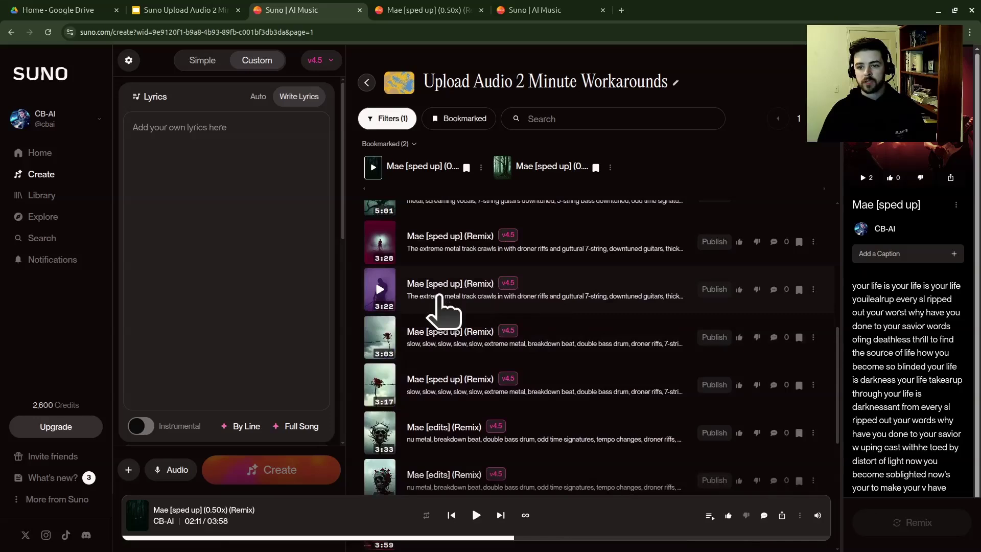
pyautogui.scroll(-5, 315, 383)
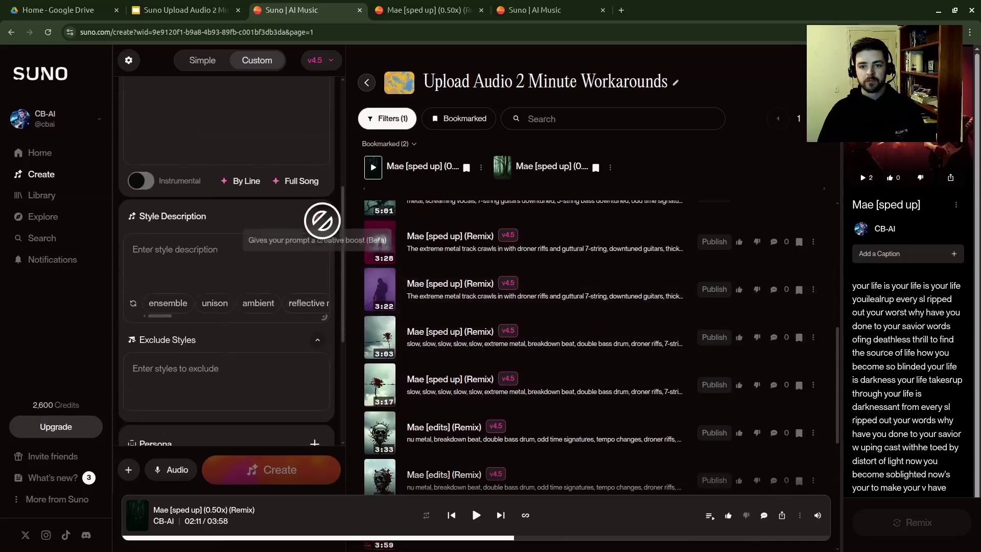
pyautogui.click(322, 229)
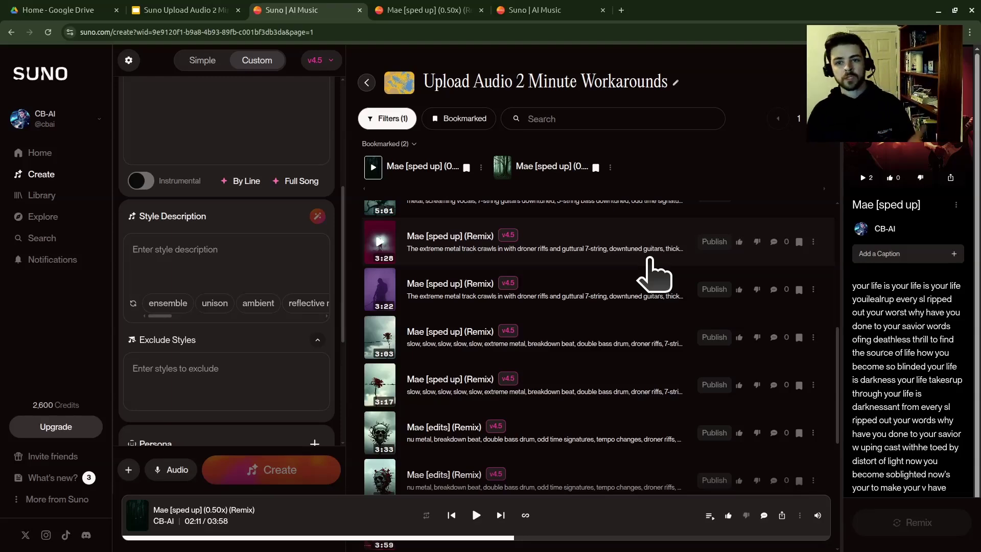
# Reread the lyrics on the song page of the earlier Mae [sped up] (0.50x) (Remix)
pyautogui.click(449, 10)
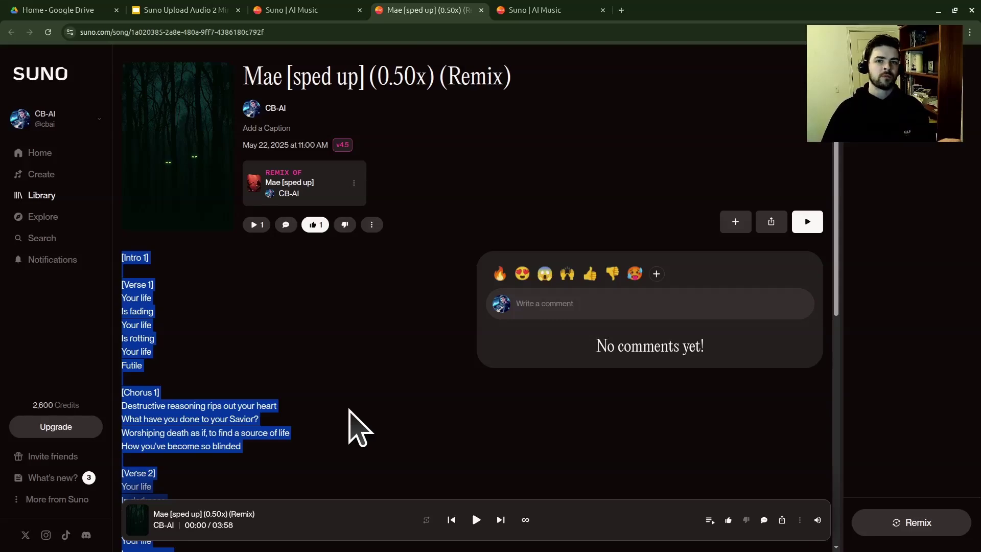
pyautogui.scroll(-8, 353, 403)
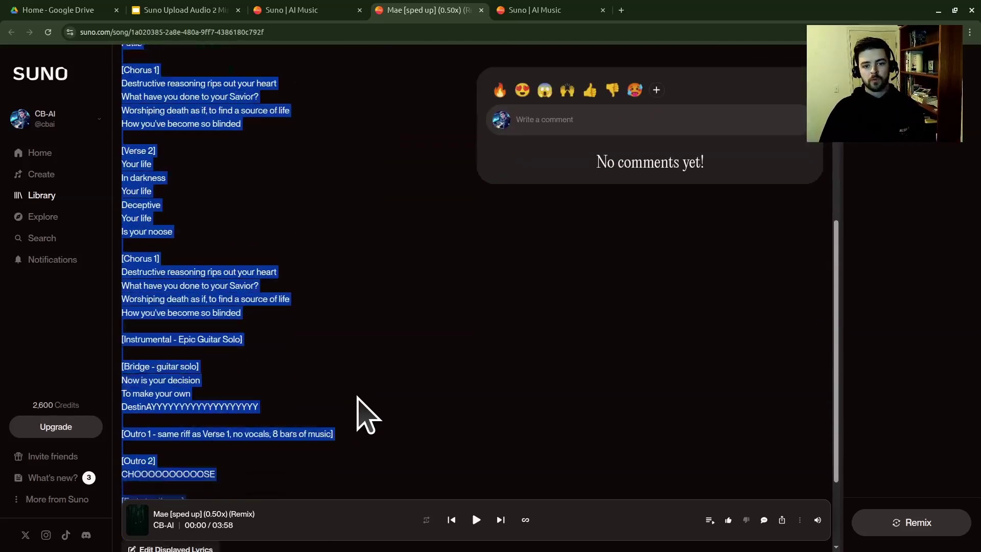
pyautogui.scroll(8, 303, 388)
pyautogui.scroll(1, 303, 383)
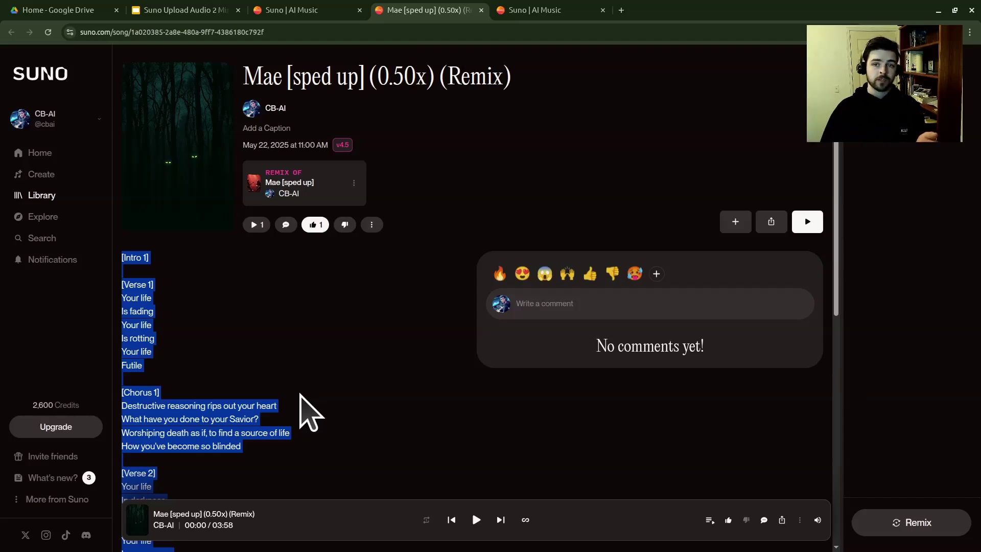
pyautogui.scroll(-7, 311, 408)
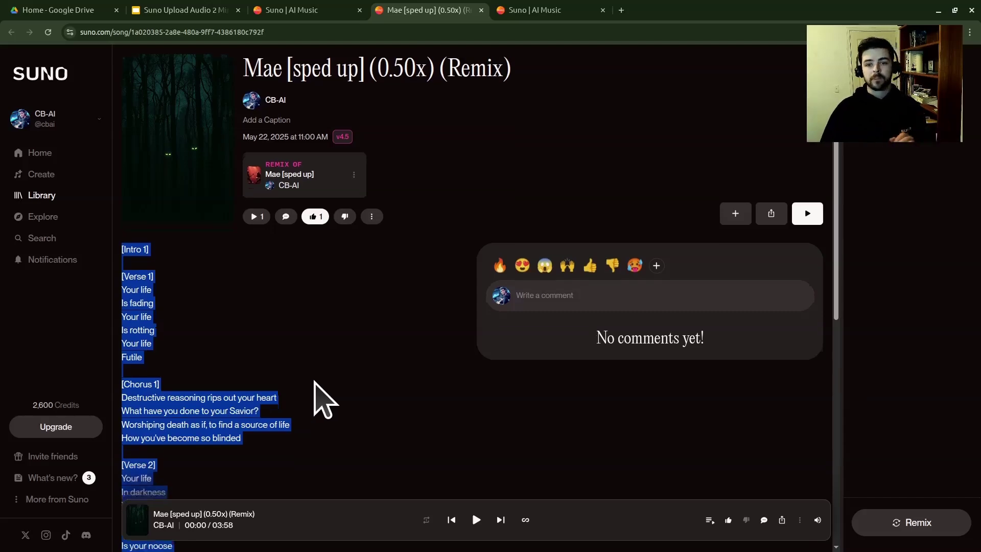
pyautogui.scroll(7, 306, 408)
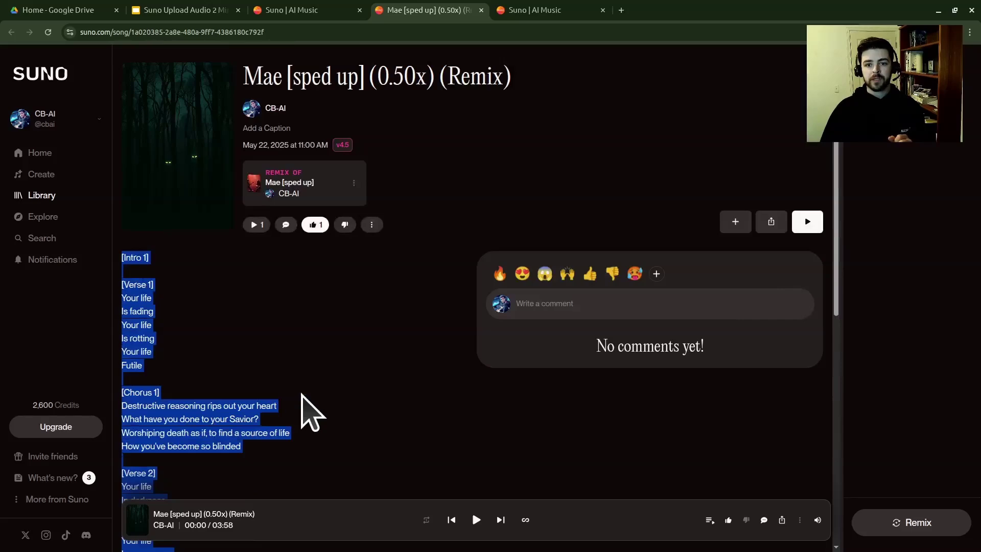
pyautogui.scroll(-8, 185, 341)
pyautogui.scroll(8, 185, 352)
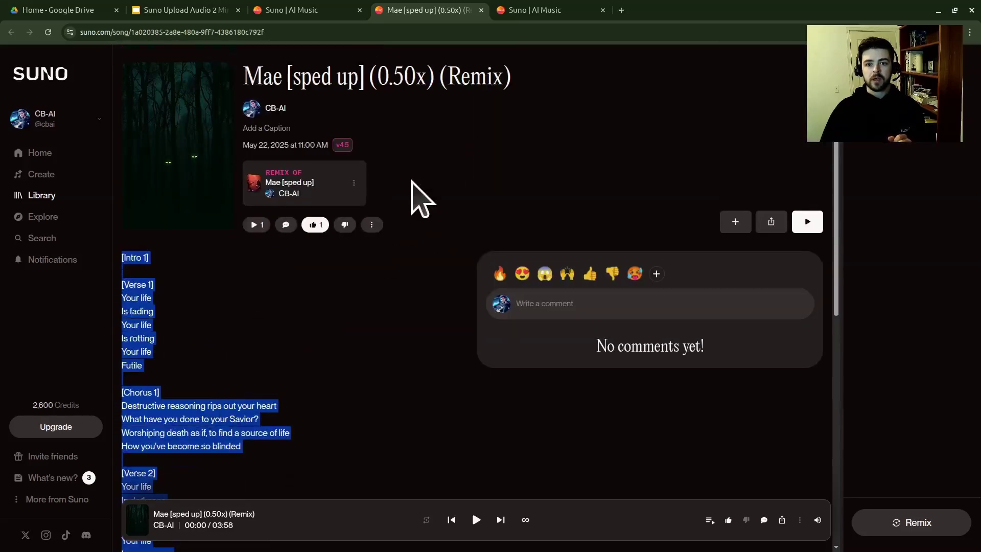
# Generate the Cover remix of Mae [sped up] (0.50x) with the pasted lyrics and no style description
pyautogui.click(508, 10)
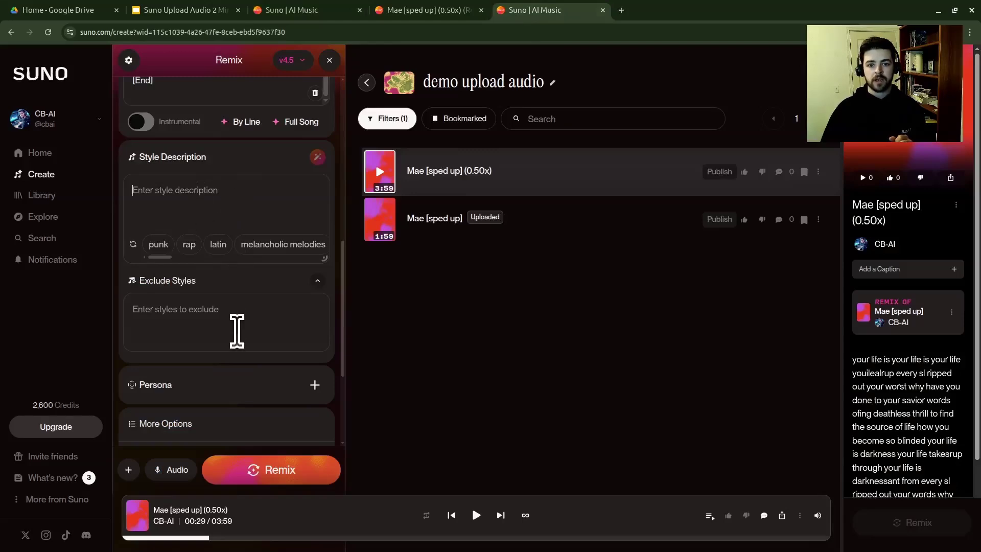
pyautogui.scroll(-3, 245, 332)
pyautogui.scroll(6, 245, 347)
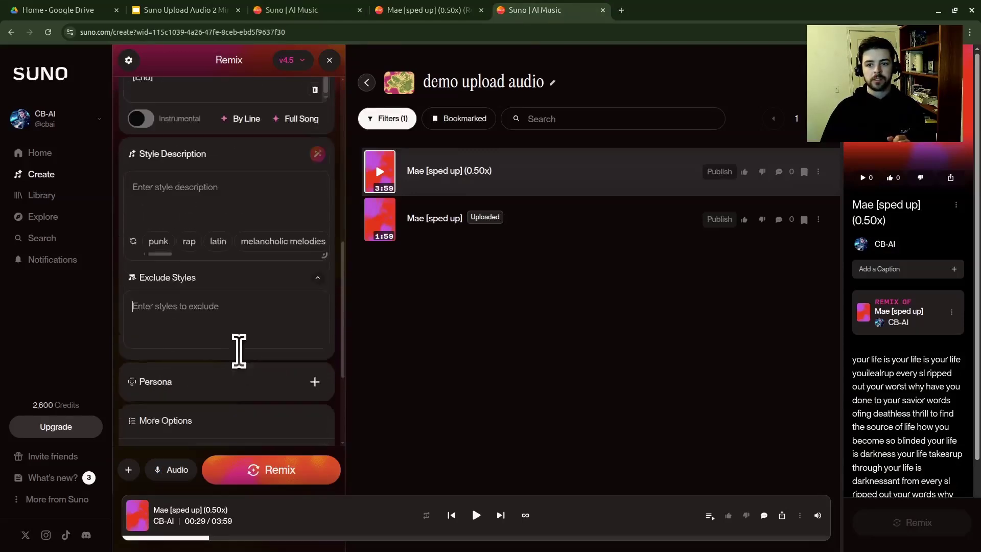
pyautogui.scroll(10, 250, 327)
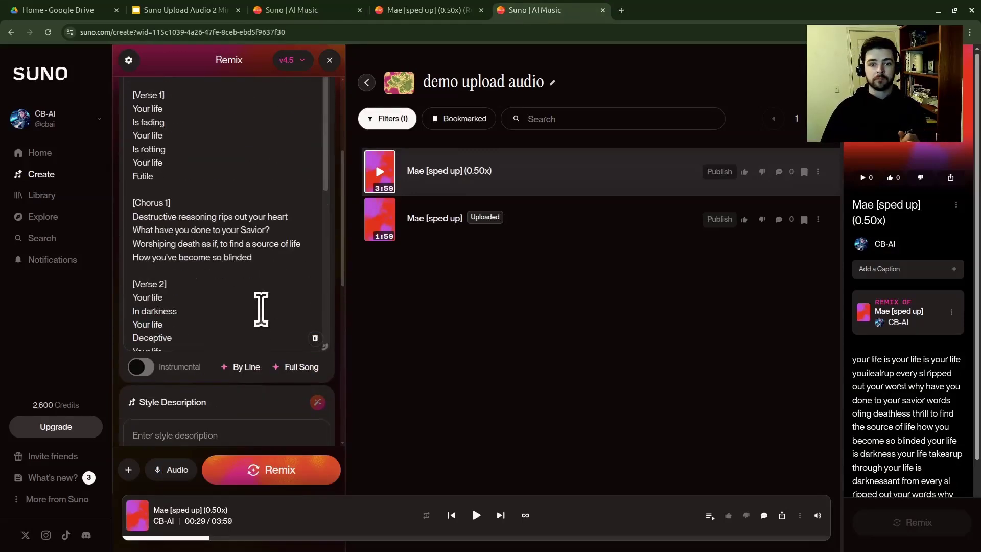
pyautogui.scroll(-4, 221, 307)
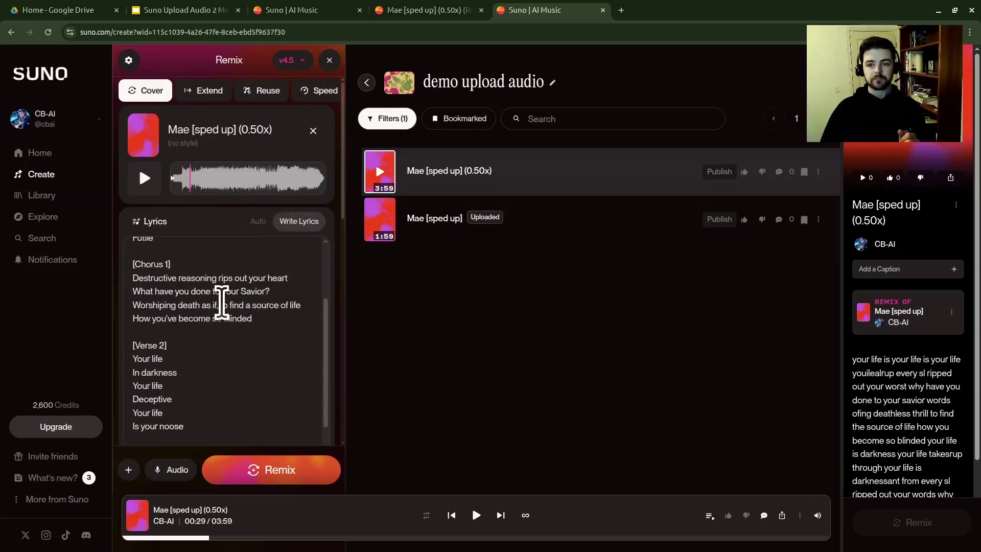
pyautogui.click(278, 469)
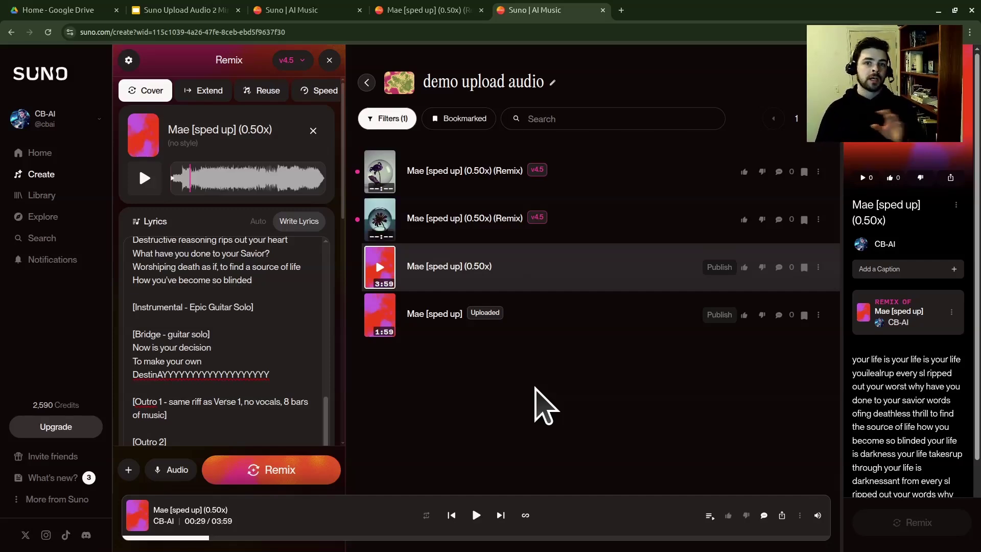
# Switch to Google Slides and present the slides on Mae's original and cut song structures, ending the slideshow on the last one
pyautogui.click(186, 10)
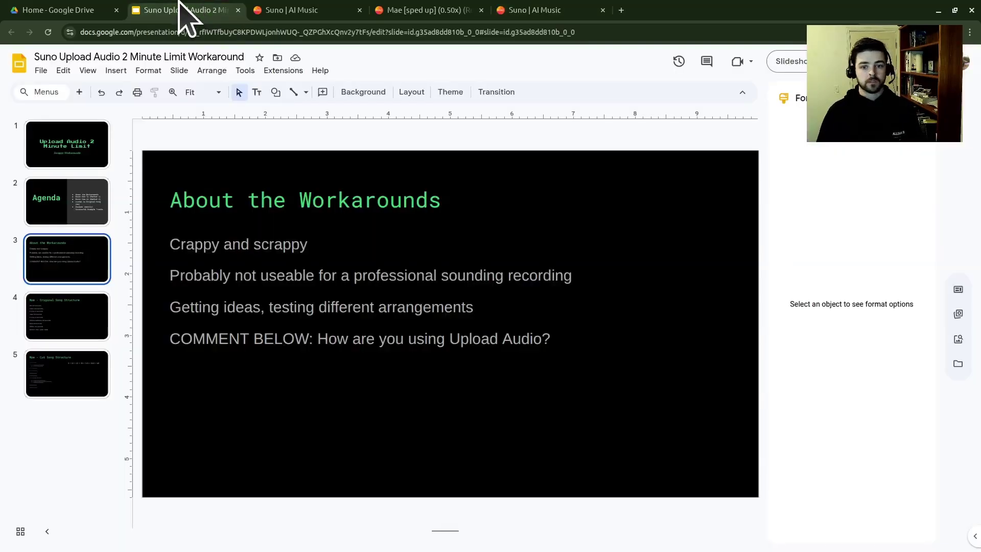
pyautogui.click(775, 61)
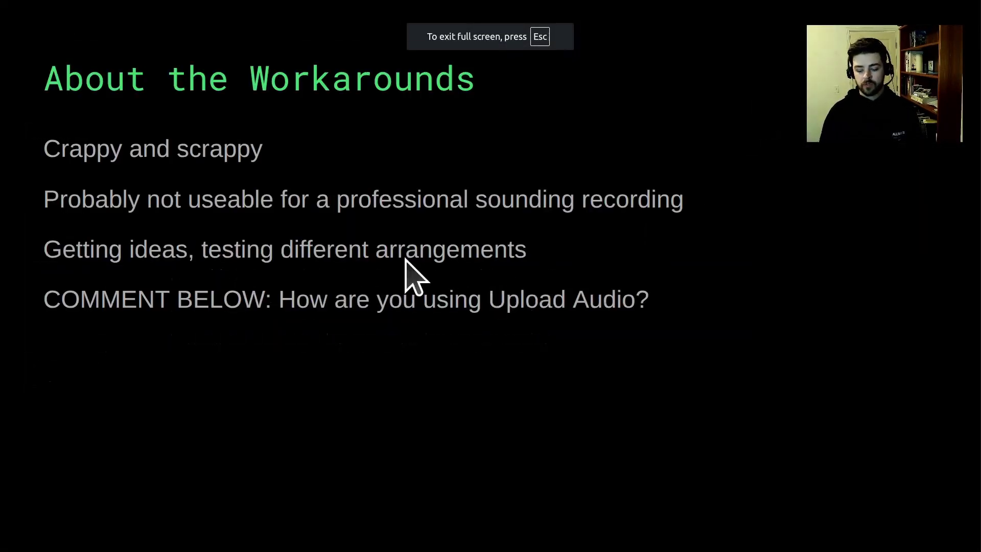
pyautogui.press('Right')
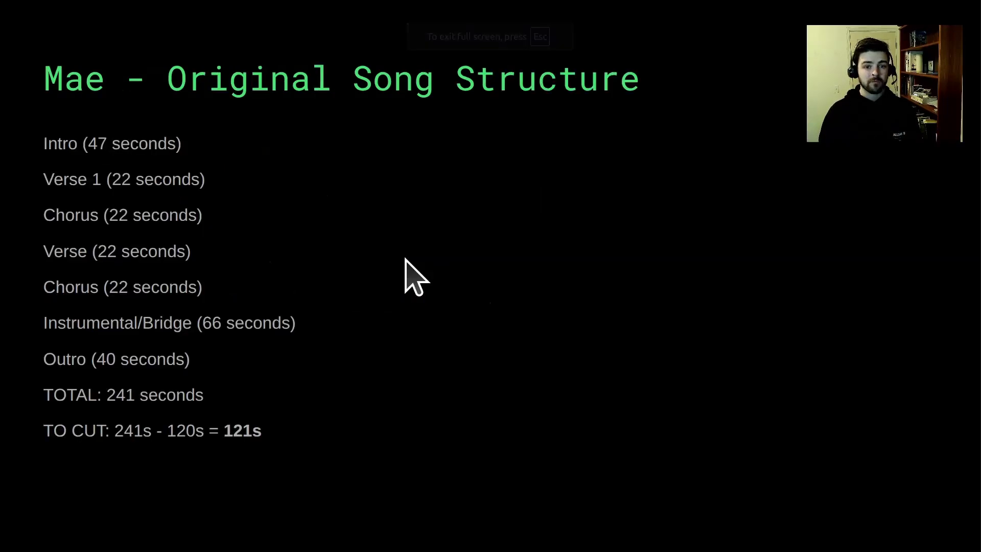
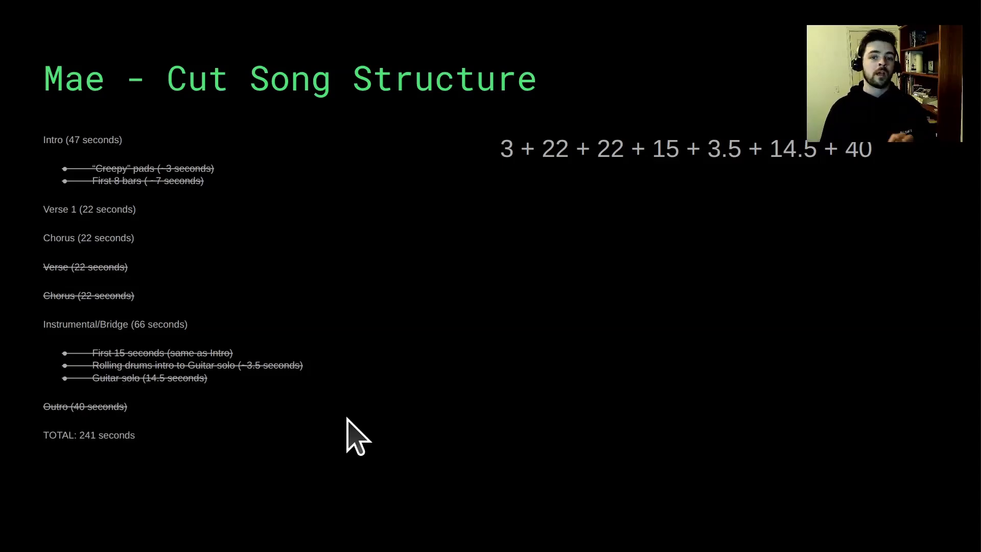
pyautogui.press('Escape')
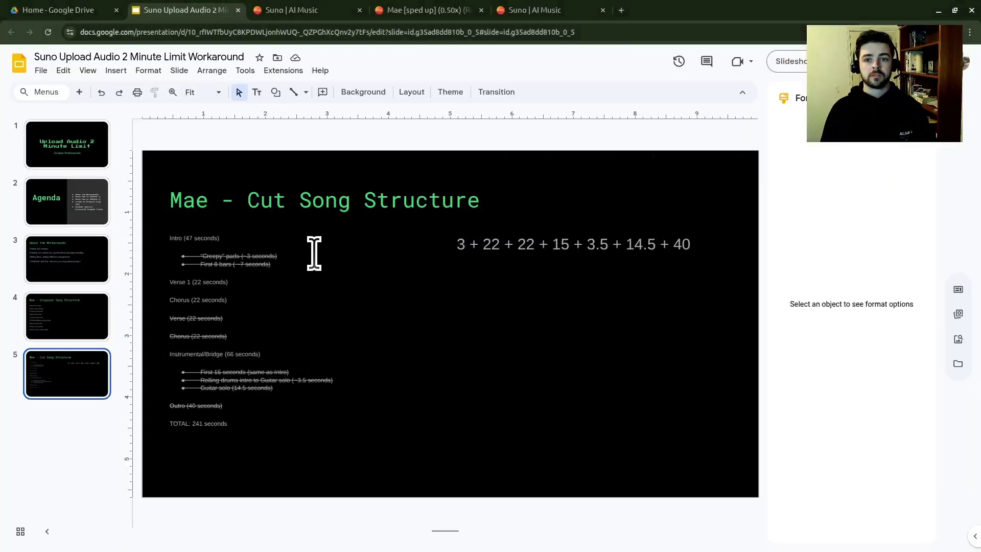
# Return to Suno's demo upload audio workspace and close the Mae [sped up] (0.50x) remix form
pyautogui.click(289, 9)
pyautogui.click(412, 10)
pyautogui.click(309, 10)
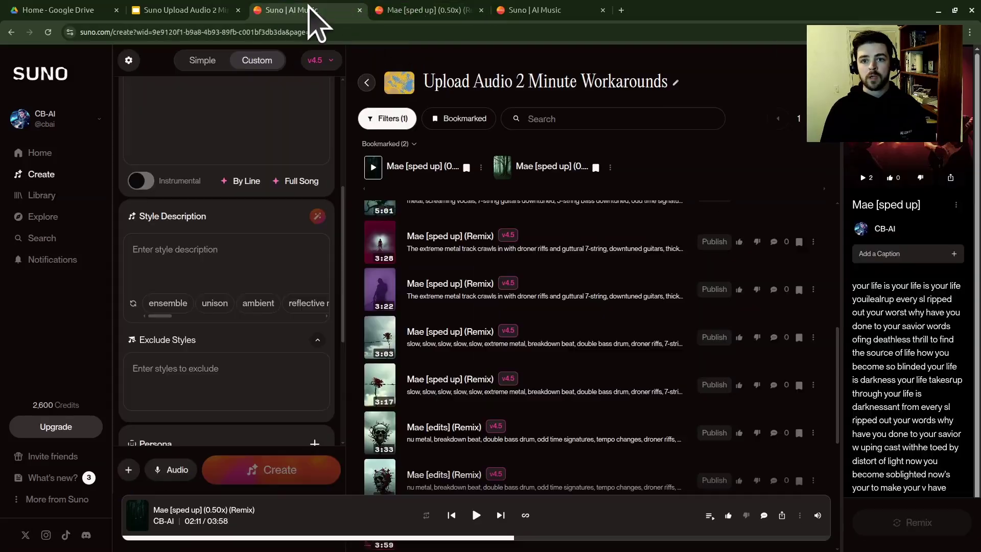
pyautogui.click(531, 11)
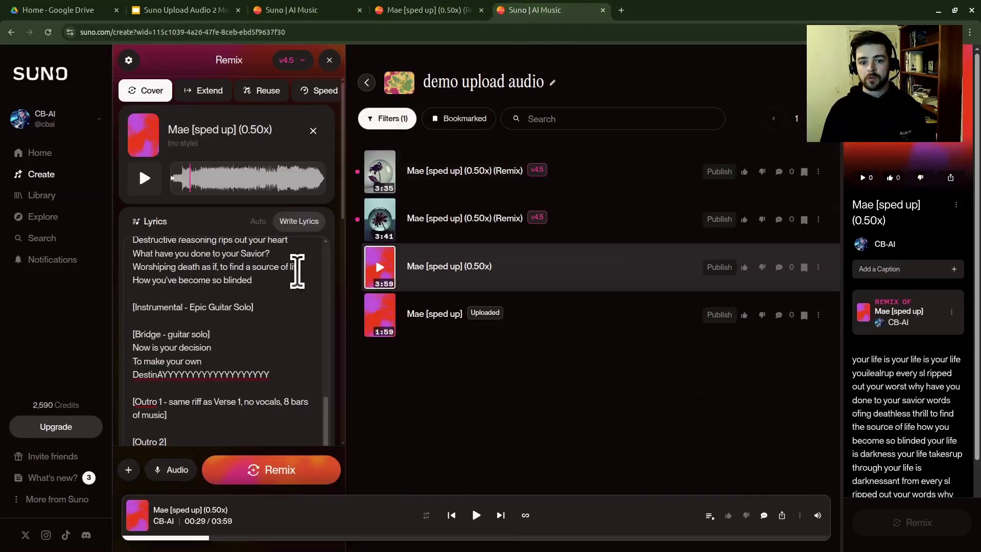
pyautogui.scroll(-10, 297, 270)
pyautogui.scroll(3, 263, 412)
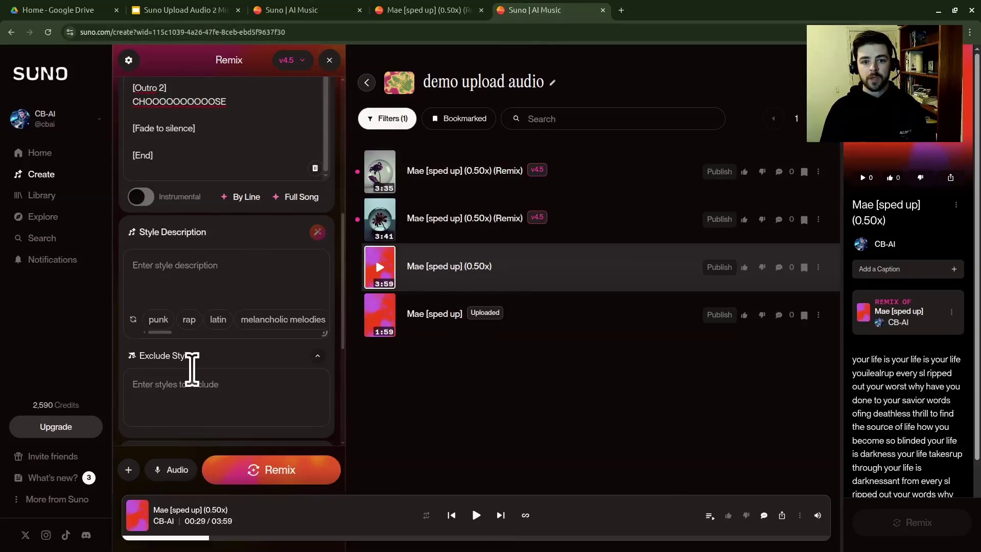
pyautogui.scroll(10, 192, 369)
pyautogui.click(329, 60)
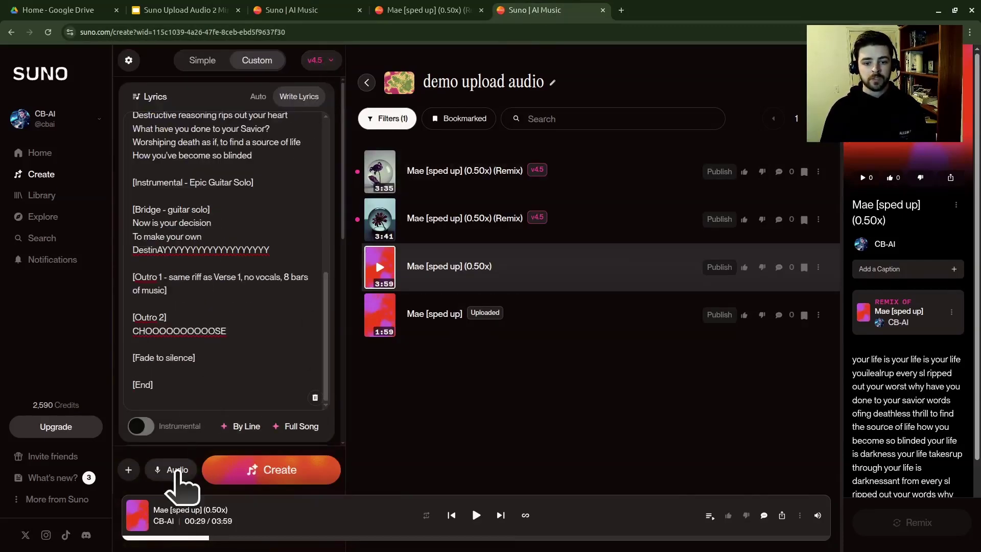
# Upload Mae [edits].wav to the demo upload audio workspace without trimming, keeping the title Mae [edits]
pyautogui.click(176, 470)
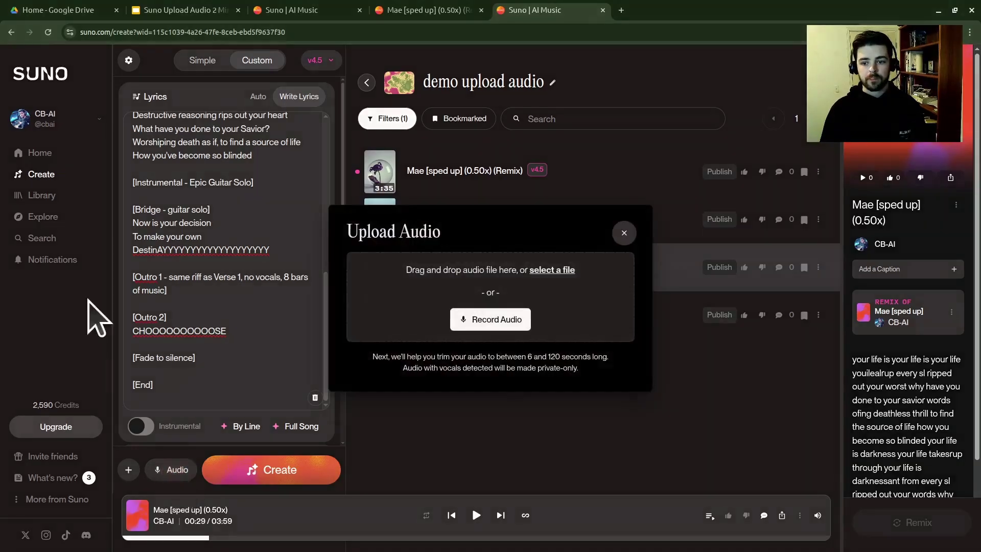
pyautogui.click(551, 269)
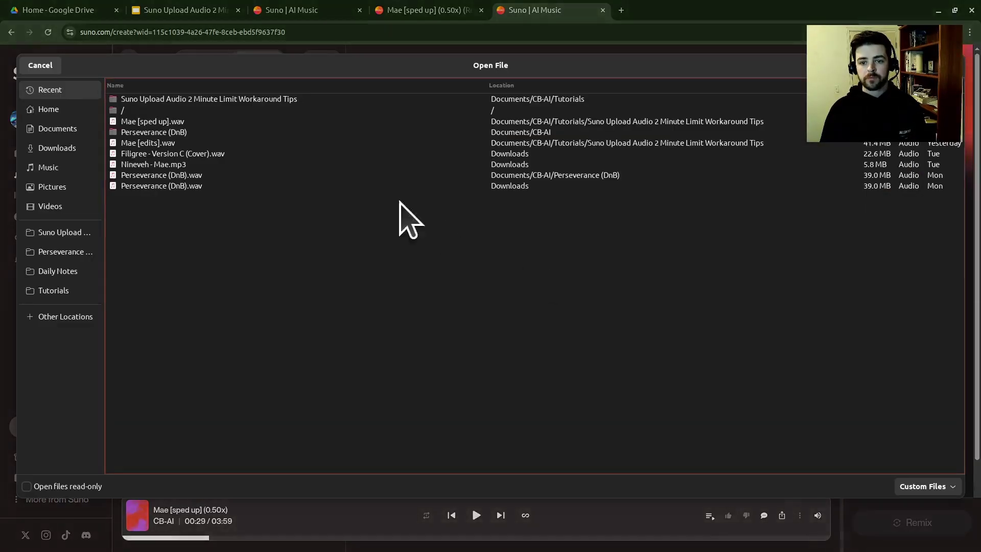
pyautogui.doubleClick(140, 143)
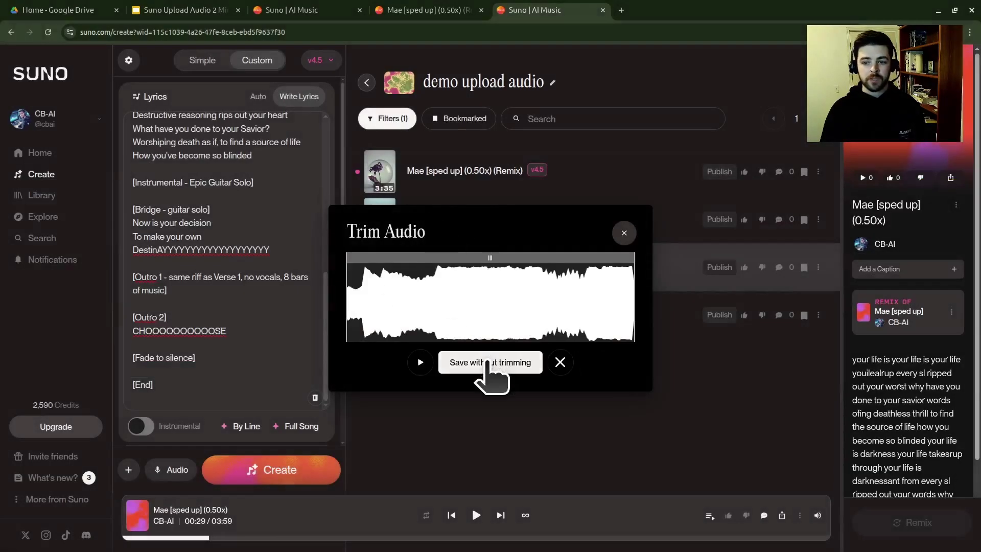
pyautogui.click(487, 363)
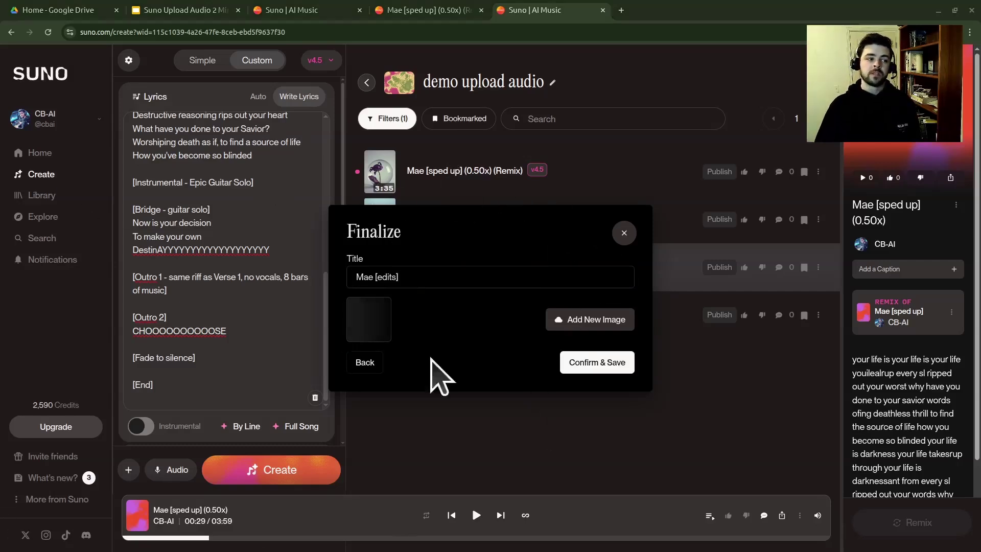
pyautogui.click(593, 367)
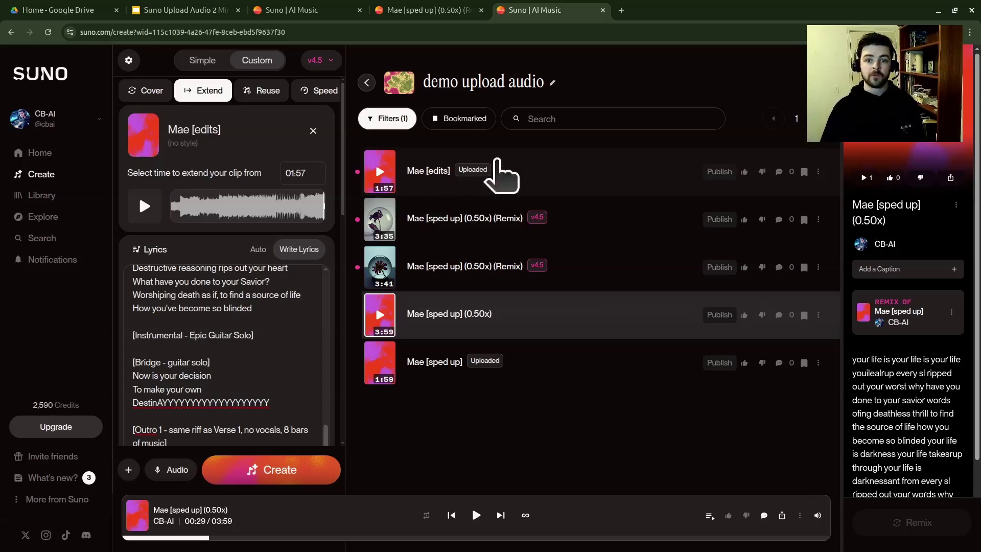
# Start a Cover remix of the uploaded Mae [edits] clip
pyautogui.click(818, 172)
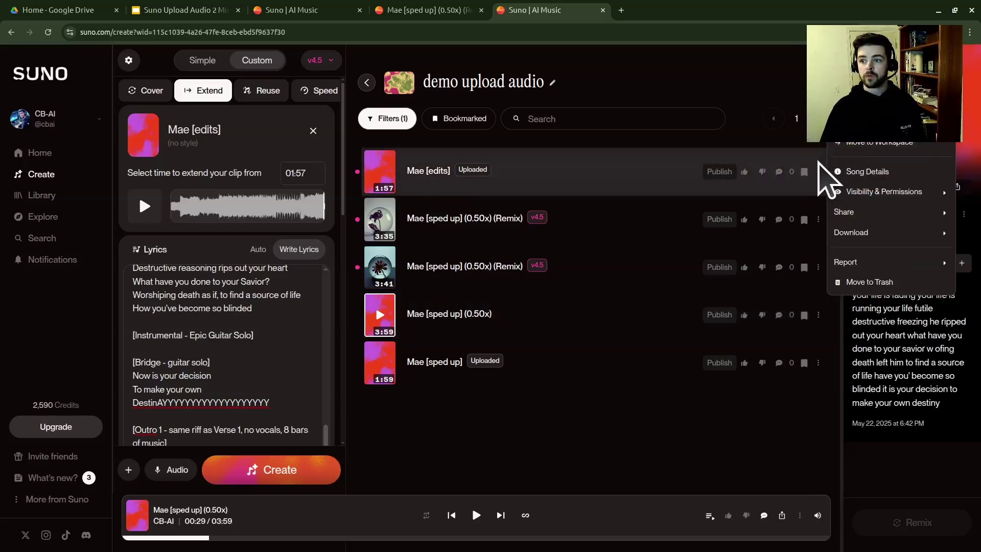
pyautogui.moveTo(858, 122)
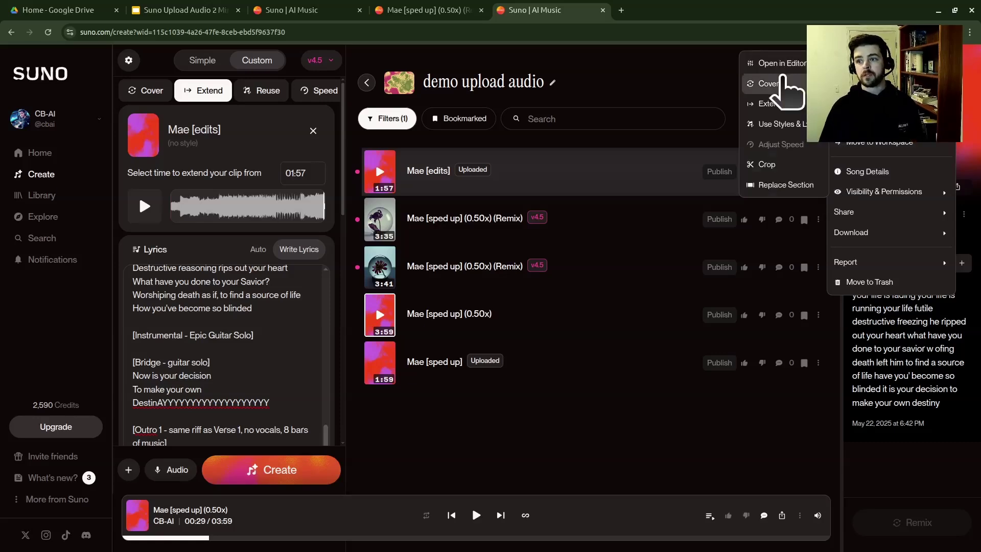
pyautogui.click(777, 84)
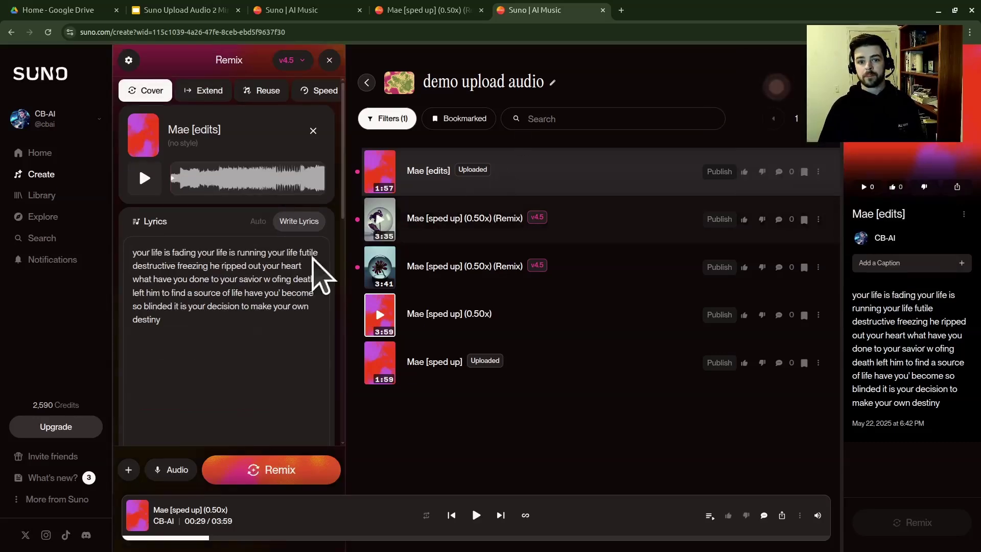
# Check the lyrics on the earlier Mae [sped up] (0.50x) remix page, and replace the Mae [edits] remix lyrics with that copied structured version
pyautogui.click(410, 11)
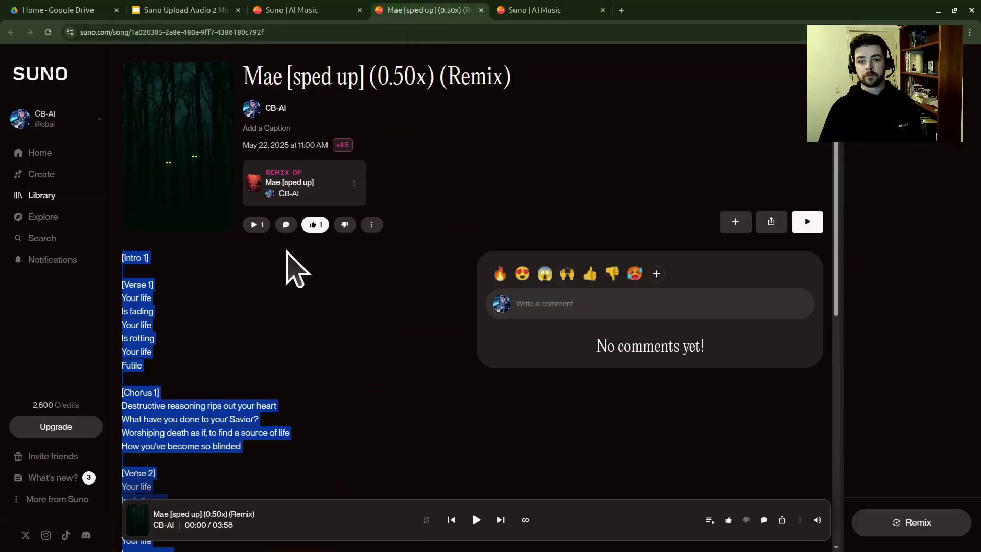
pyautogui.scroll(-9, 251, 385)
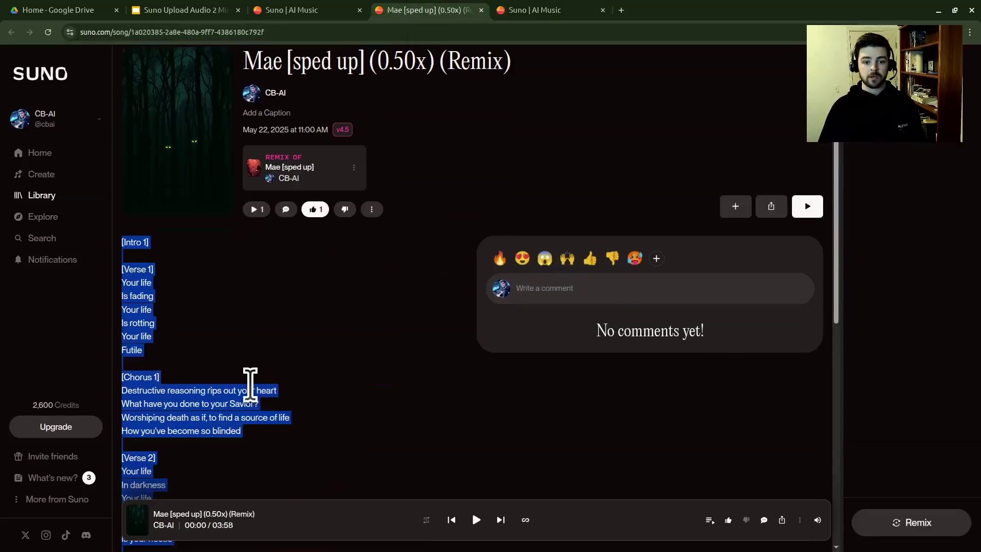
pyautogui.click(533, 11)
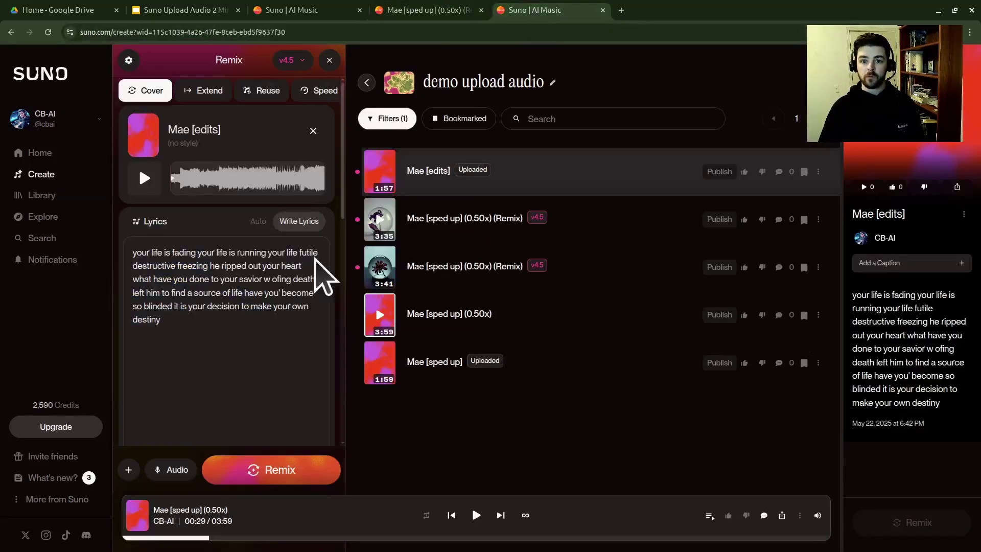
pyautogui.click(116, 303)
pyautogui.hotkey('ctrl', 'a')
pyautogui.hotkey('ctrl', 'v')
pyautogui.scroll(10, 190, 297)
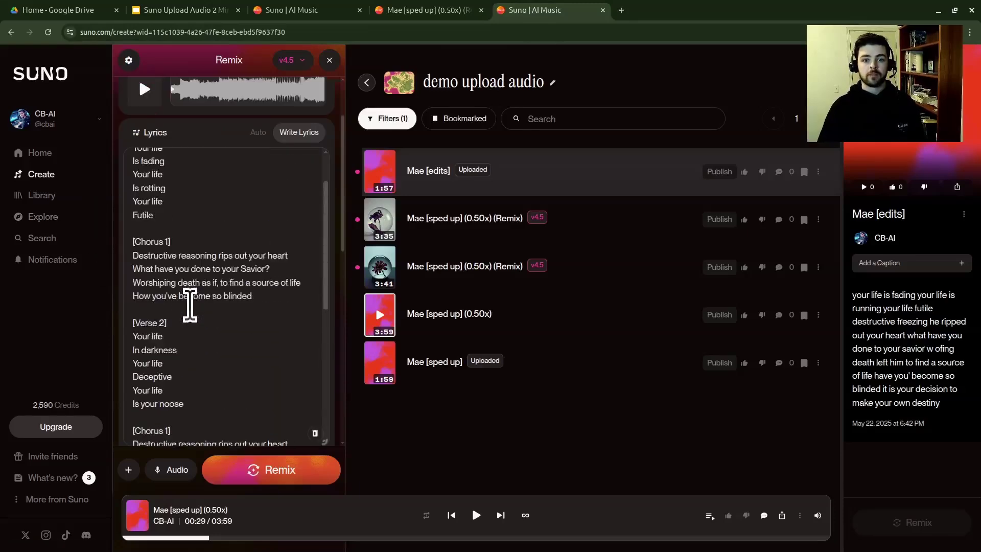
# Review the pasted lyrics from the intro to the repeated chorus, highlighting the second [Chorus 1] heading
pyautogui.scroll(-3, 214, 270)
pyautogui.moveTo(135, 256); pyautogui.dragTo(162, 270)
pyautogui.moveTo(140, 364); pyautogui.dragTo(265, 364)
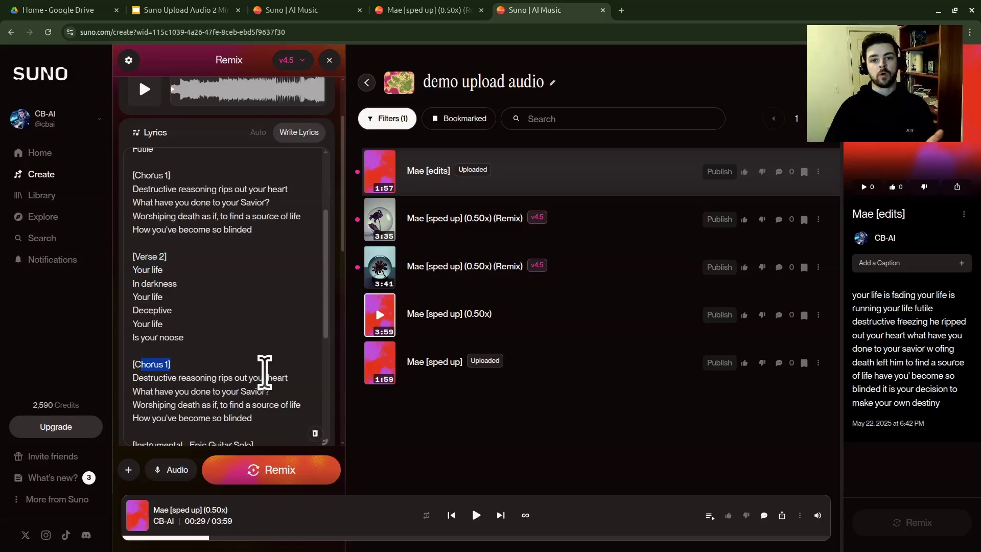
pyautogui.scroll(3, 276, 372)
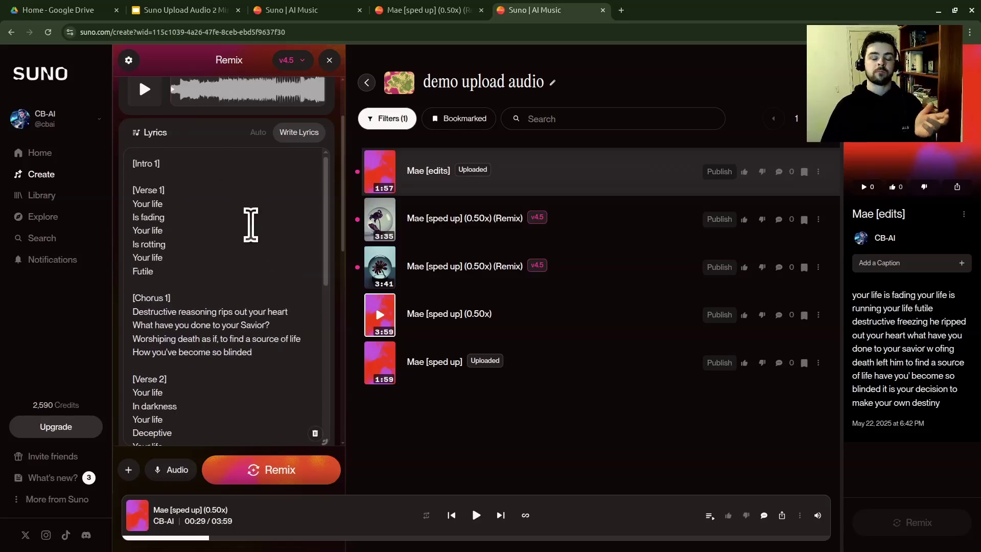
pyautogui.scroll(-3, 256, 358)
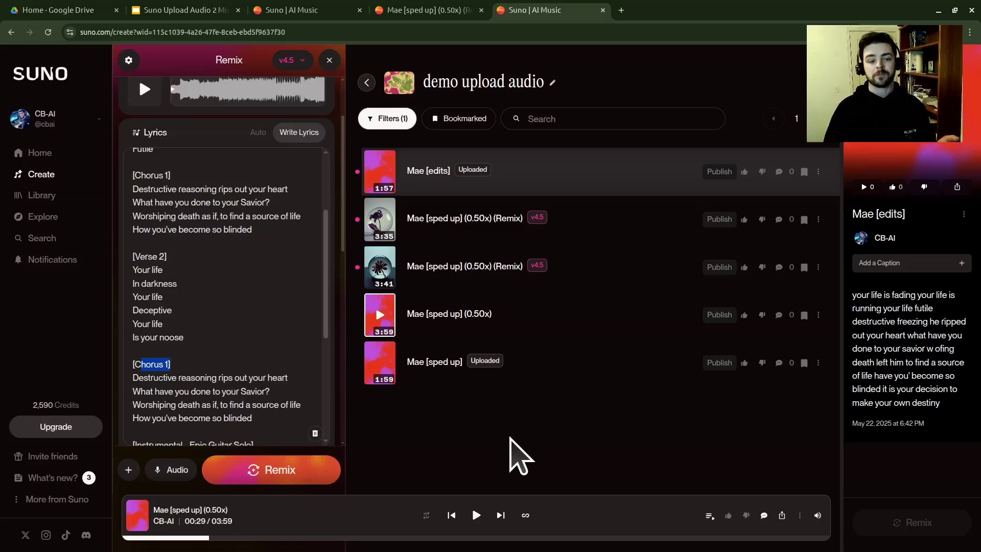
# Switch to Audacity and play the Mae [original] recording from the start to near its end before stopping playback
pyautogui.hotkey('alt', 'Tab')
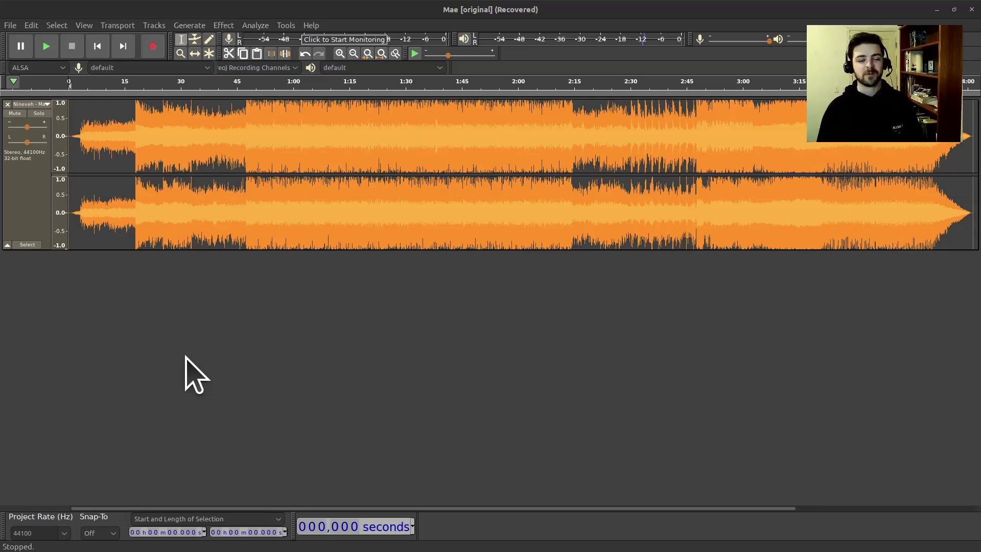
pyautogui.click(46, 46)
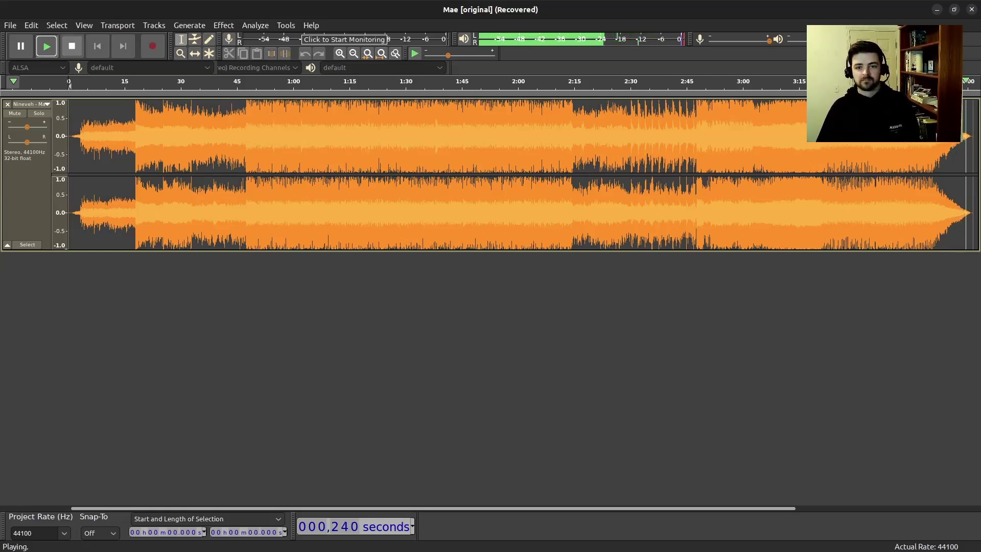
pyautogui.click(64, 45)
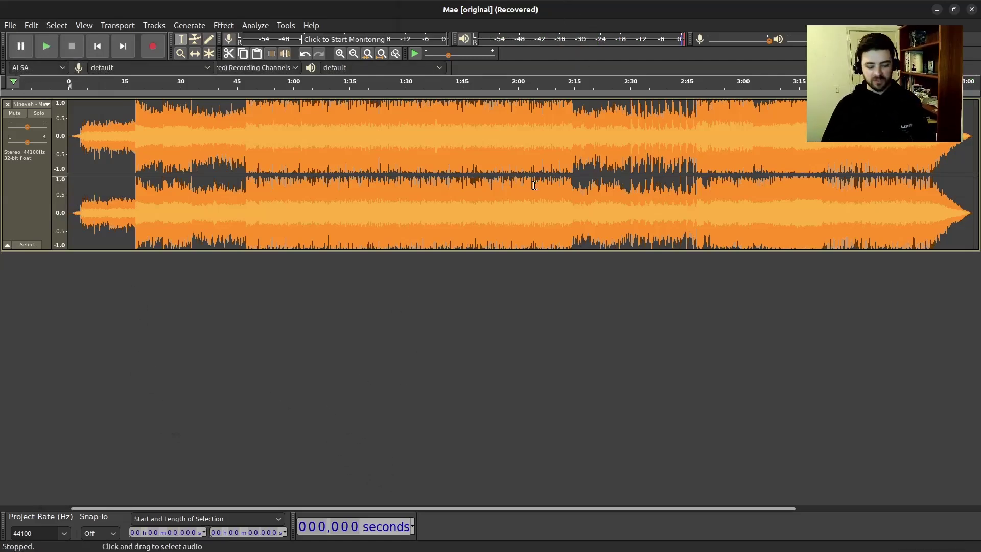
# Return to Suno's Upload Audio 2 Minute Workarounds workspace and open both bookmarked Mae remixes in separate tabs
pyautogui.press('super')
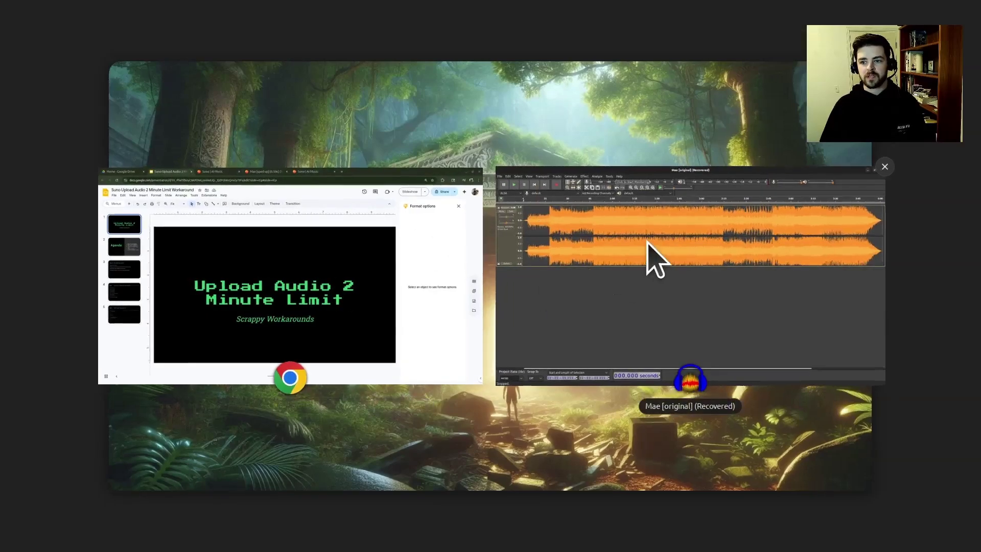
pyautogui.click(362, 238)
pyautogui.click(302, 10)
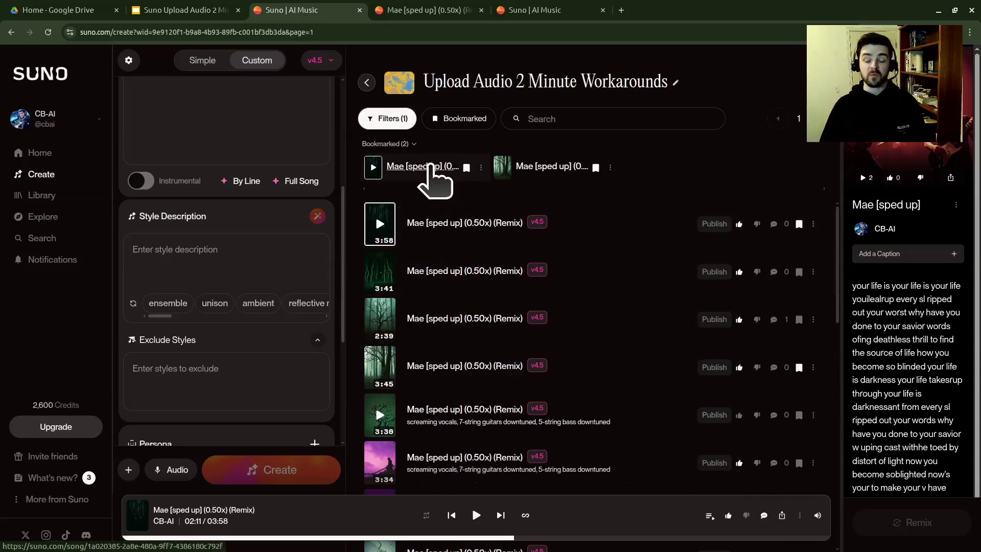
pyautogui.middleClick(429, 166)
pyautogui.click(413, 10)
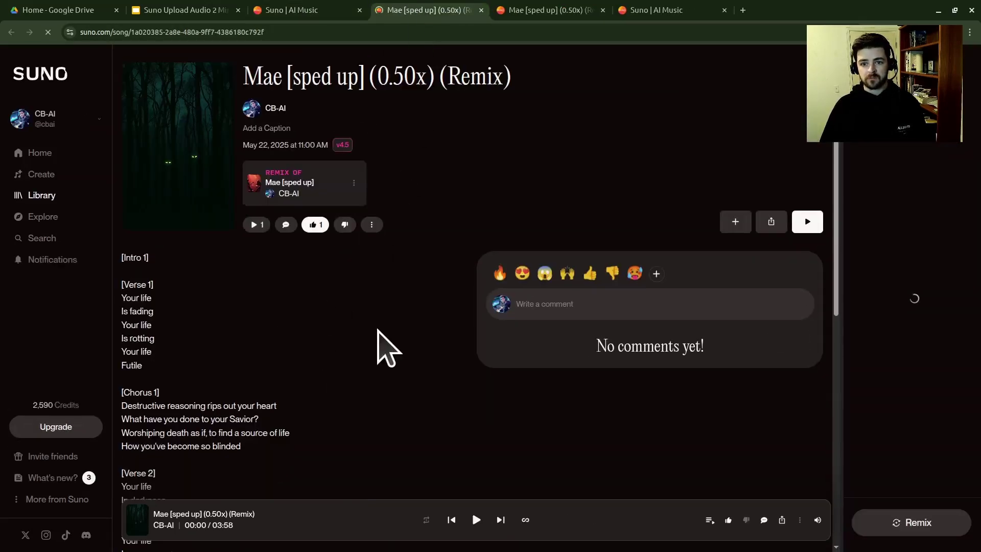
pyautogui.click(300, 10)
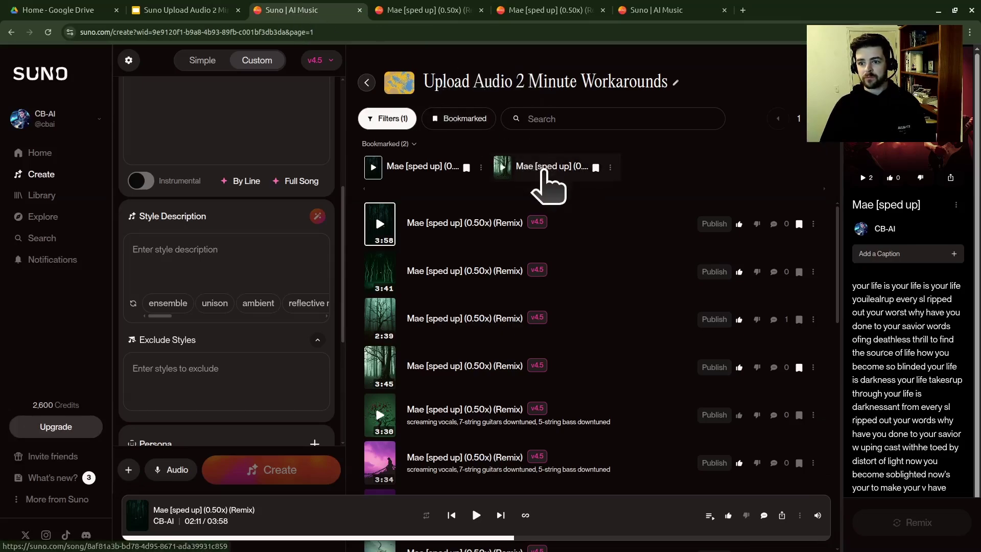
pyautogui.middleClick(542, 166)
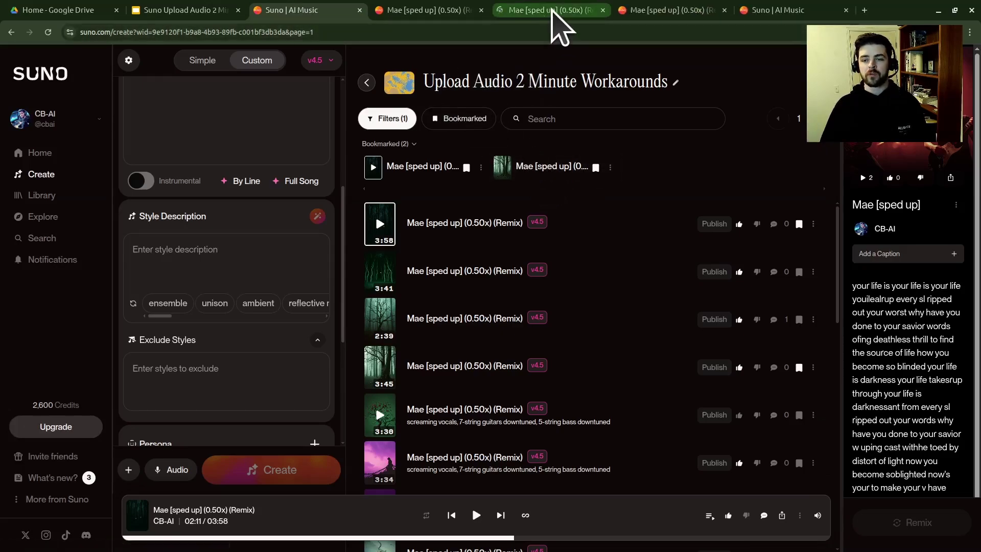
# Show the second bookmarked remix's song page and look through its lyrics from [Intro 1] to [End]
pyautogui.moveTo(549, 10); pyautogui.dragTo(415, 13)
pyautogui.click(493, 265)
pyautogui.scroll(-7, 300, 351)
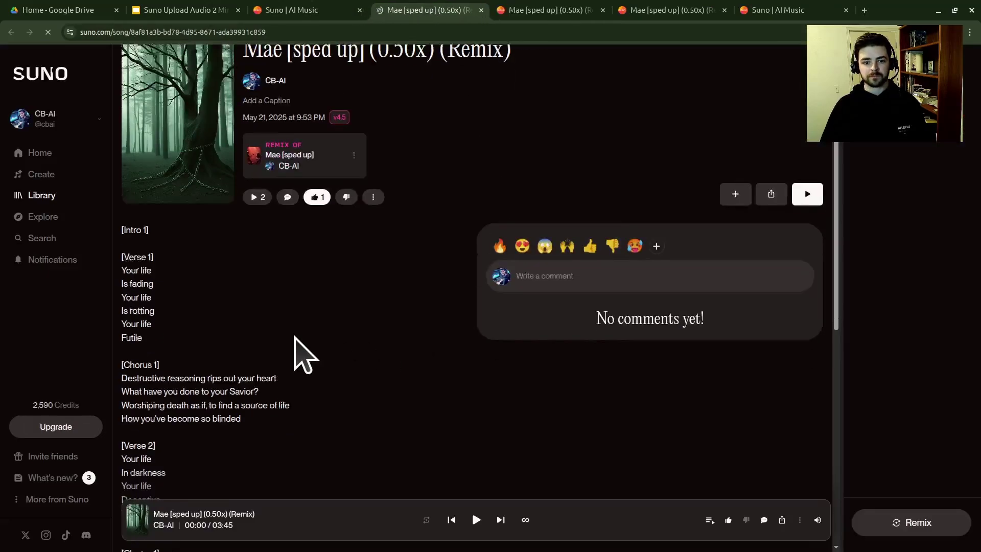
pyautogui.scroll(10, 305, 355)
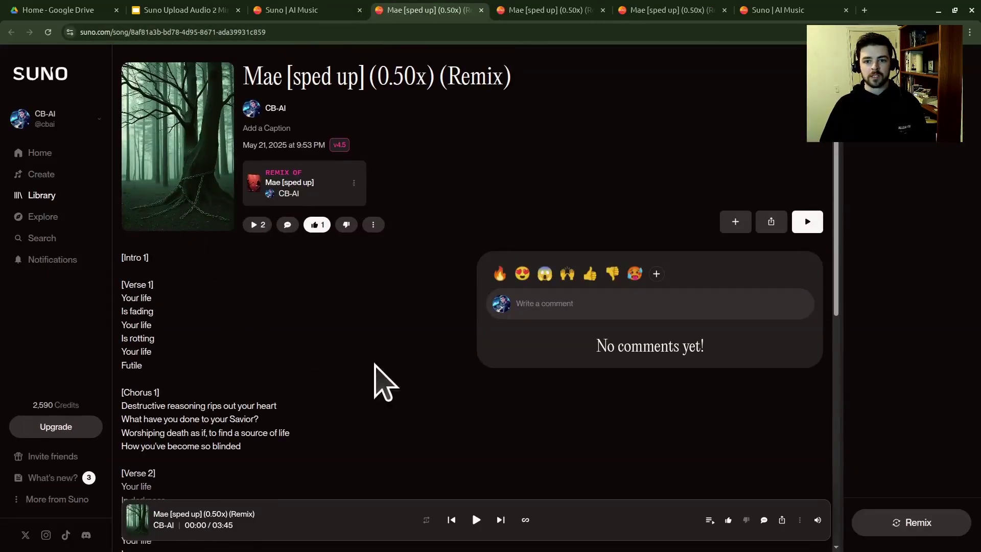
pyautogui.scroll(-7, 161, 389)
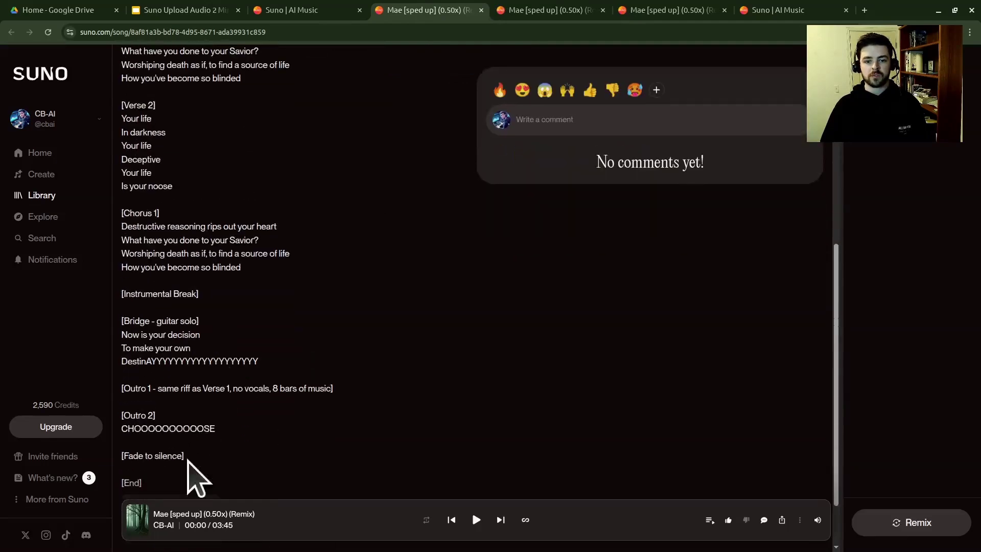
pyautogui.scroll(10, 200, 434)
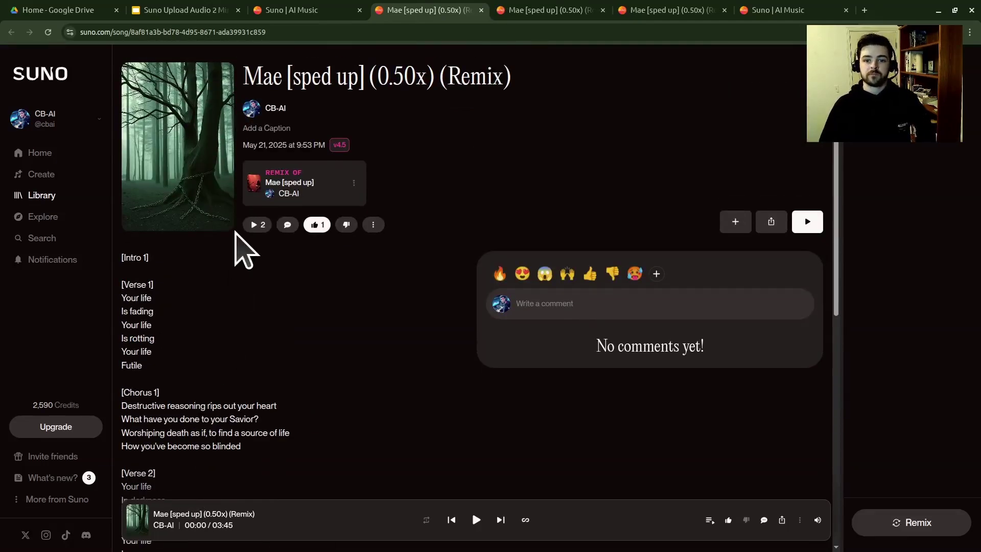
# Play the second bookmarked remix and highlight the [Intro 1] line in its lyrics
pyautogui.click(256, 226)
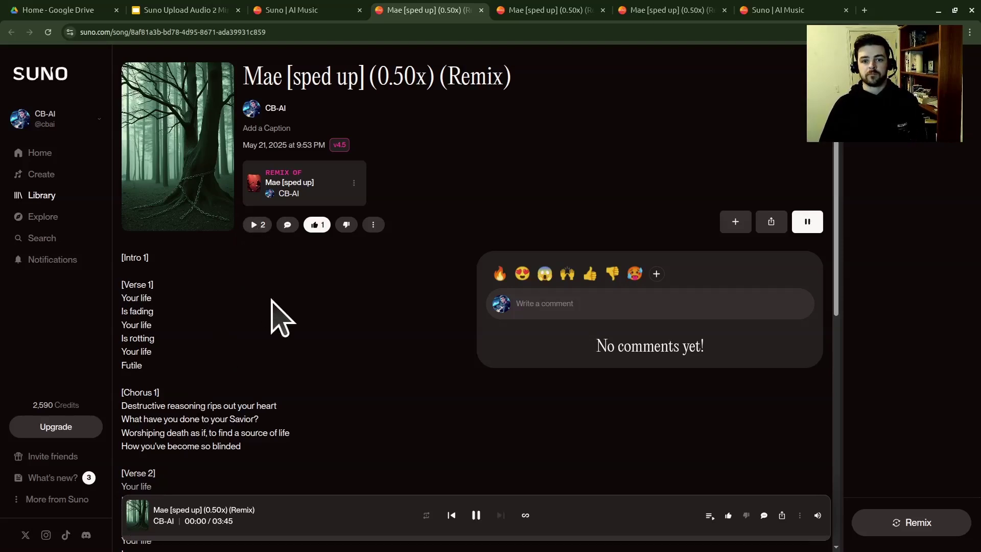
pyautogui.scroll(-1, 277, 329)
pyautogui.scroll(1, 276, 326)
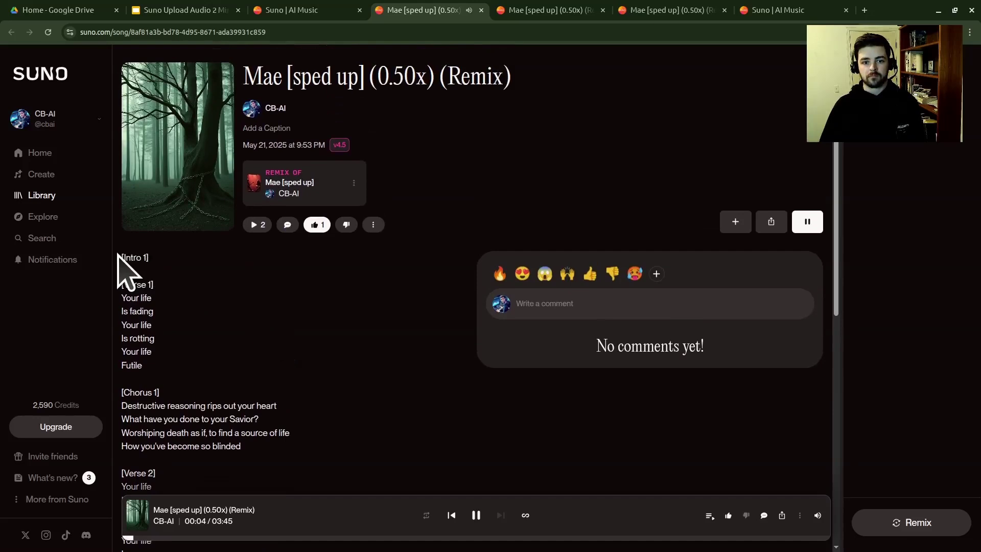
pyautogui.moveTo(122, 258); pyautogui.dragTo(352, 338)
pyautogui.scroll(-1, 339, 350)
pyautogui.scroll(-2, 342, 359)
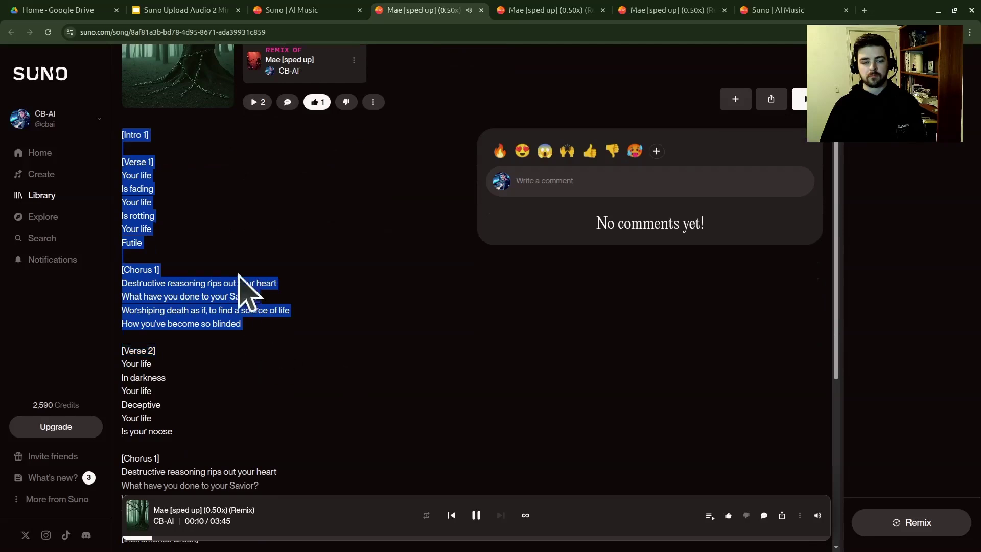
pyautogui.click(210, 196)
pyautogui.tripleClick(137, 135)
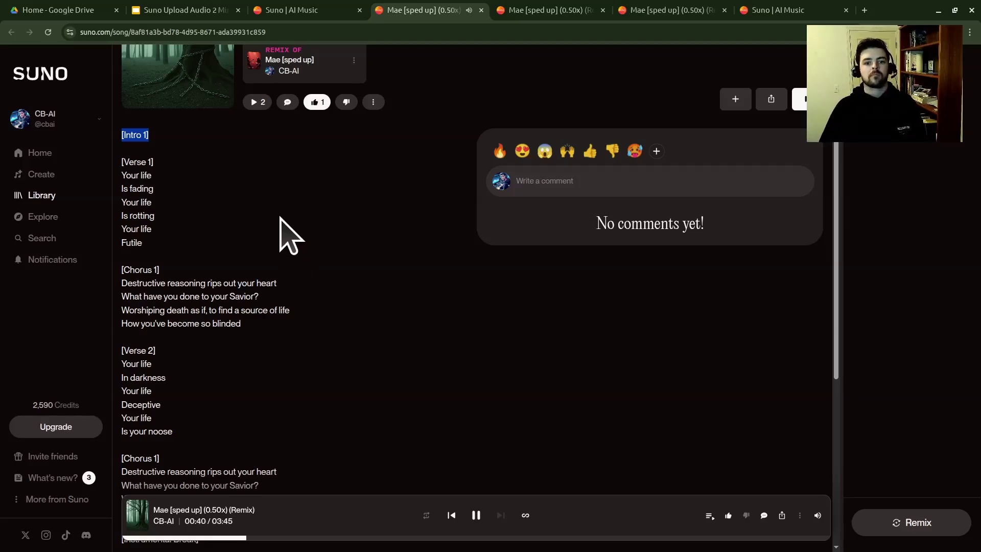
# Follow the playing remix by highlighting the Verse 1, first Chorus 1 and Verse 2 lyrics in turn
pyautogui.moveTo(151, 248); pyautogui.dragTo(121, 160)
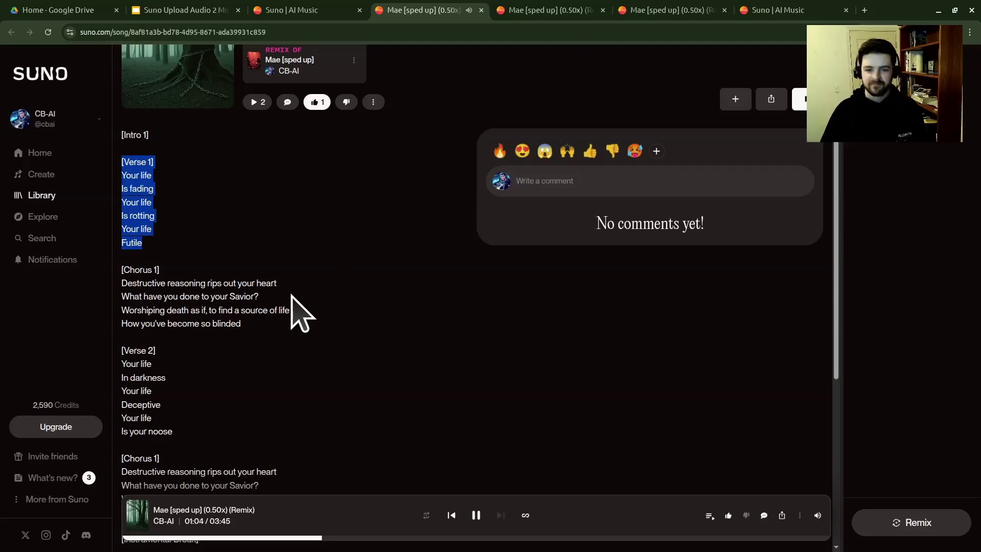
pyautogui.moveTo(267, 339); pyautogui.dragTo(115, 264)
pyautogui.scroll(-2, 403, 372)
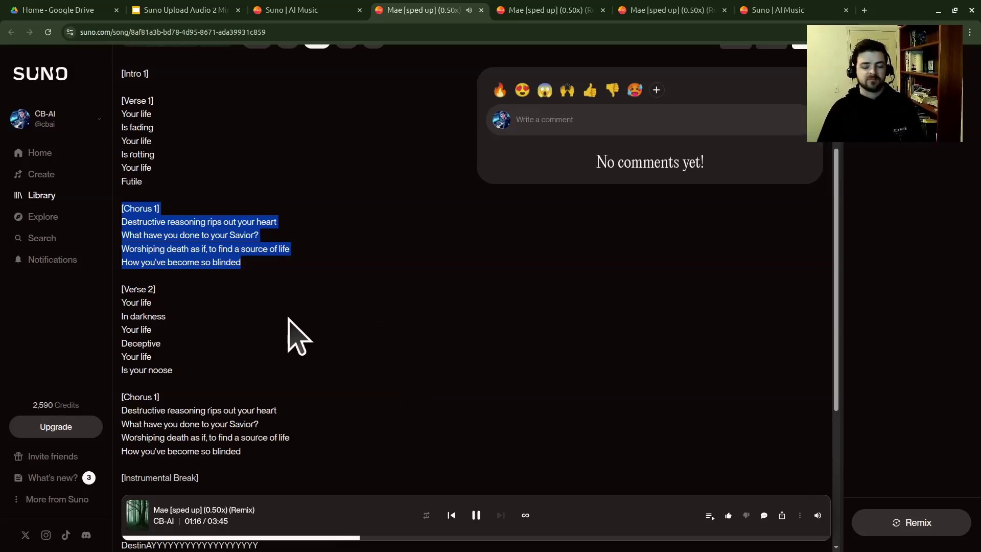
pyautogui.scroll(-1, 280, 324)
pyautogui.scroll(-1, 280, 324)
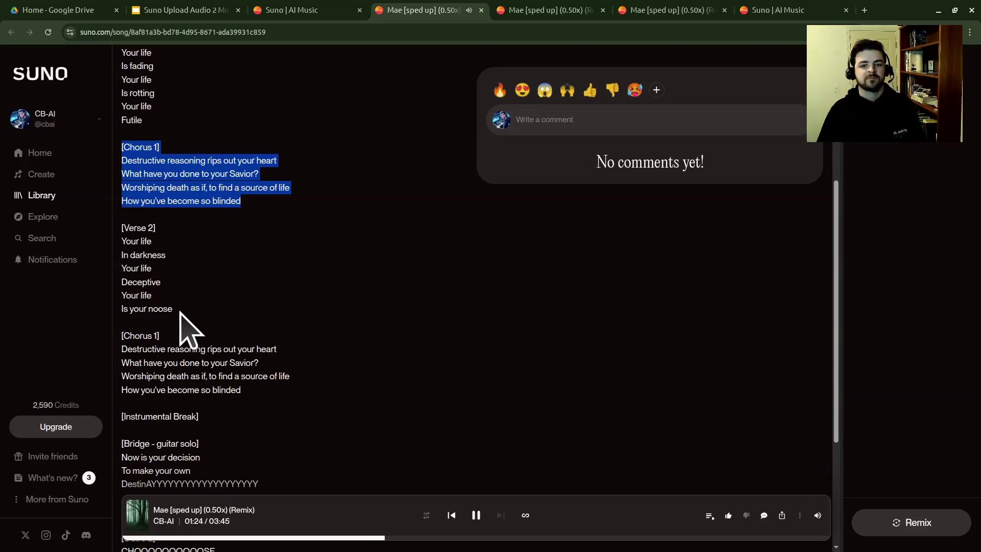
pyautogui.moveTo(182, 311); pyautogui.dragTo(120, 228)
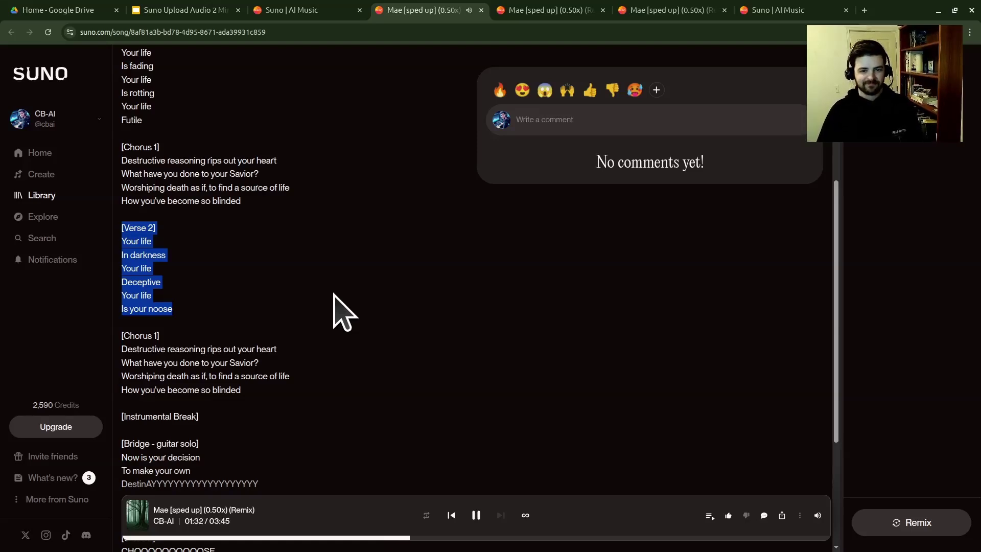
# Follow the rest of the playing remix by highlighting the repeated Chorus 1, followed by the lyrics from [Instrumental Break] to [End]
pyautogui.scroll(-1, 334, 292)
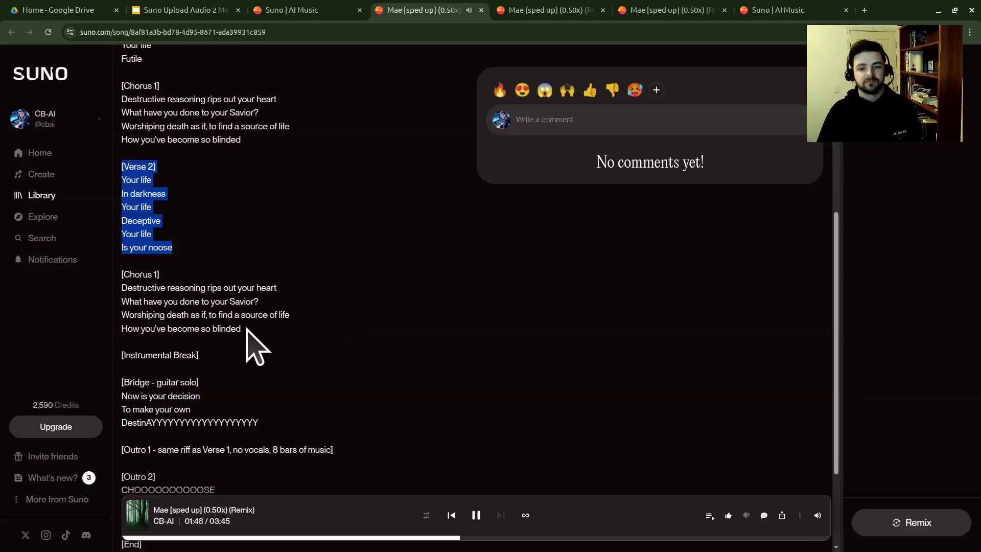
pyautogui.moveTo(247, 331); pyautogui.dragTo(144, 274)
pyautogui.click(237, 315)
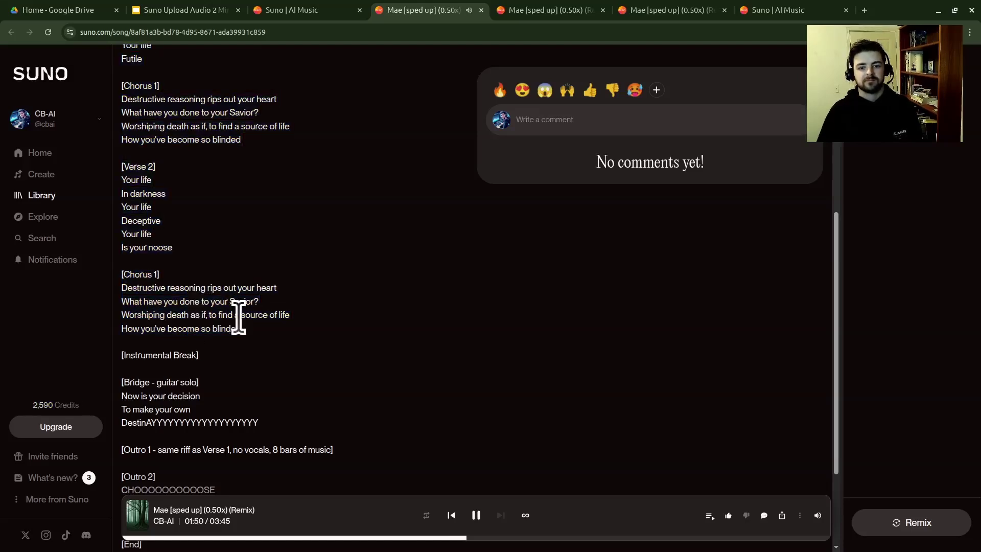
pyautogui.moveTo(252, 344); pyautogui.dragTo(120, 271)
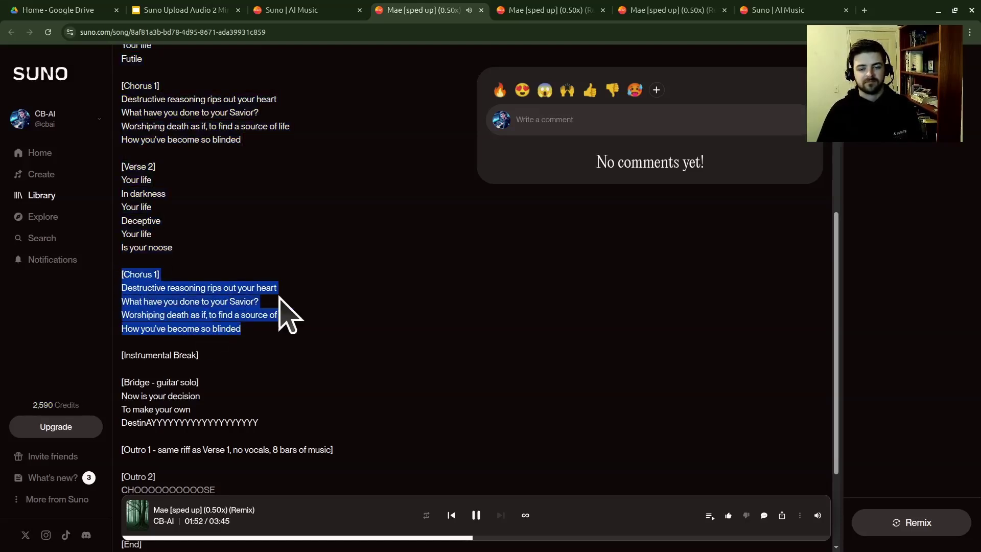
pyautogui.scroll(-2, 343, 300)
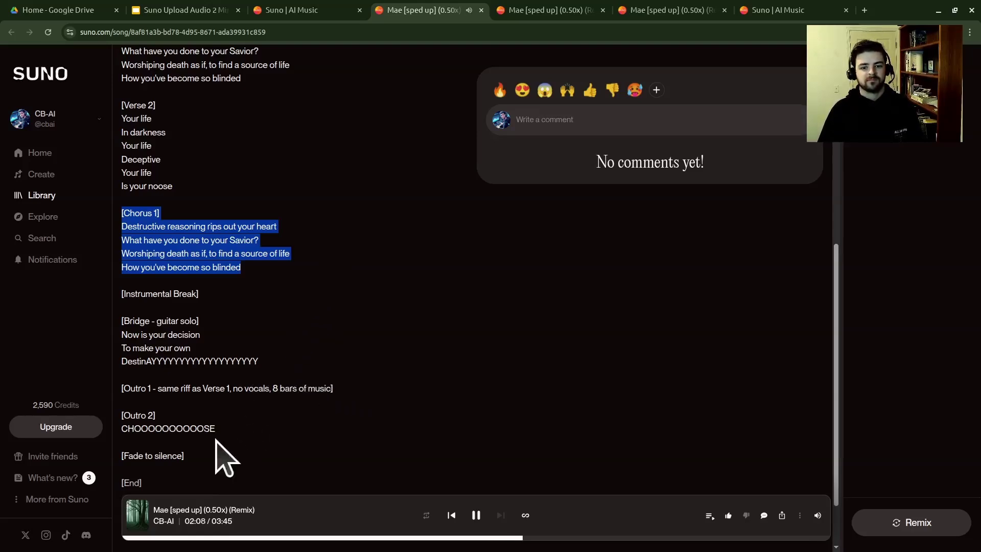
pyautogui.moveTo(162, 483); pyautogui.dragTo(121, 292)
pyautogui.scroll(-2, 406, 358)
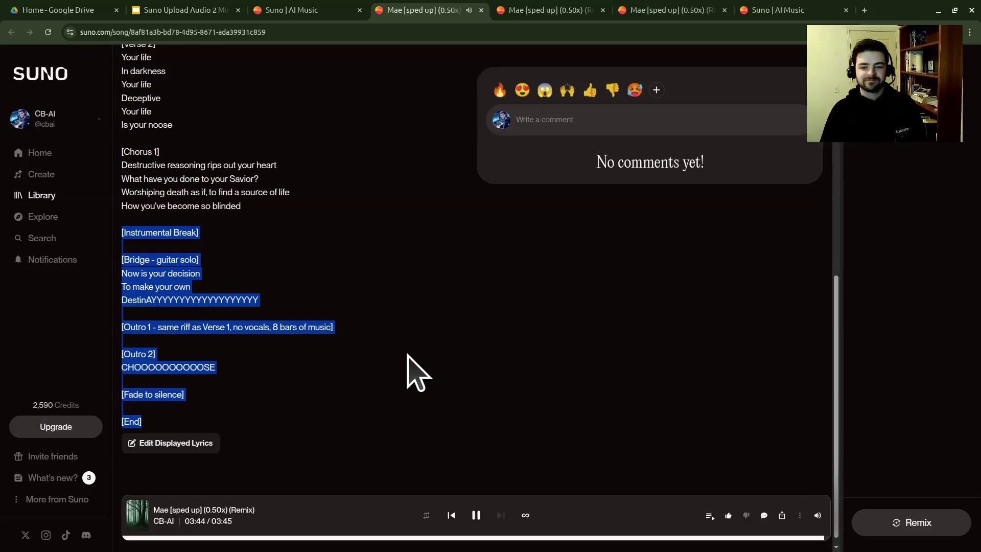
# Stop the second bookmarked remix's playback and review its lyrics again from [Intro 1] through [End]
pyautogui.click(476, 515)
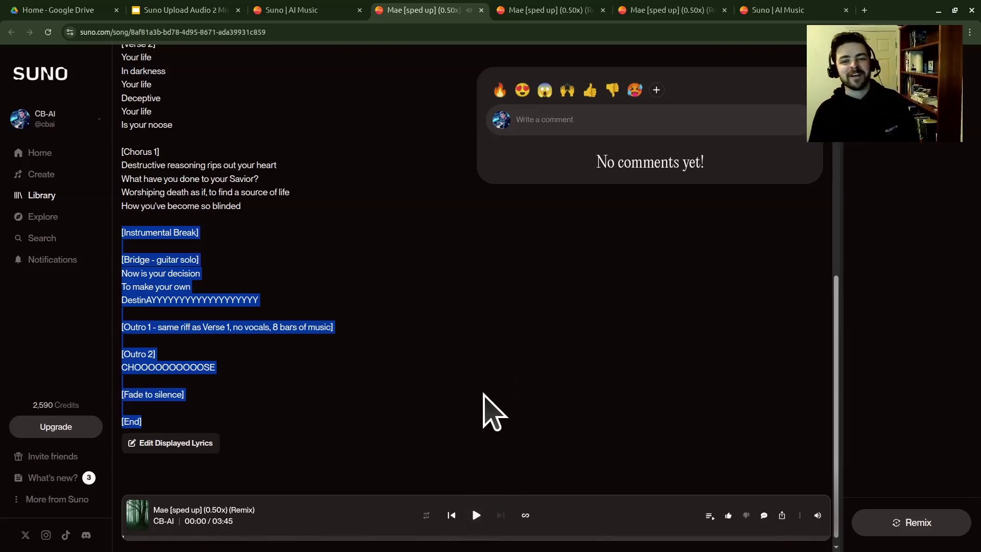
pyautogui.scroll(-1, 409, 342)
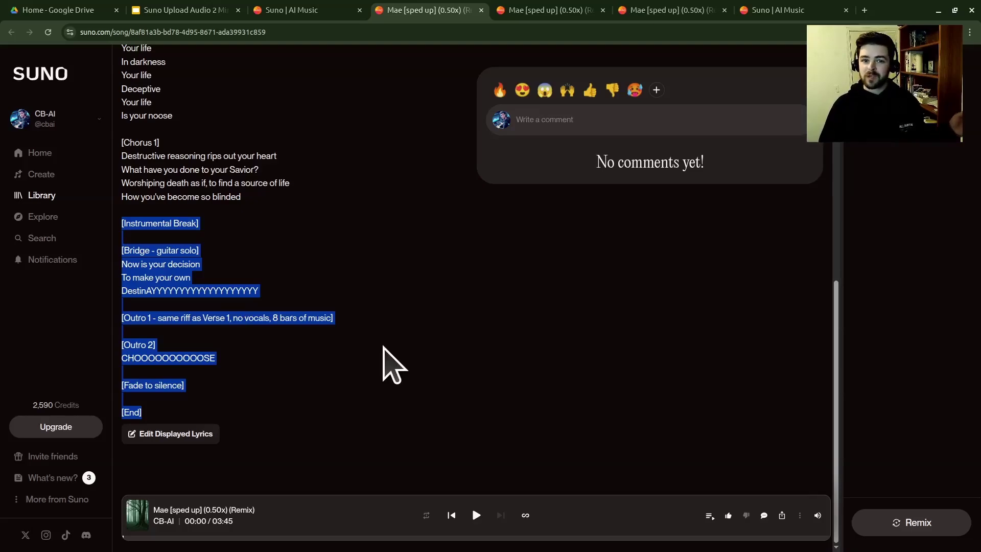
pyautogui.scroll(5, 285, 351)
pyautogui.scroll(4, 285, 352)
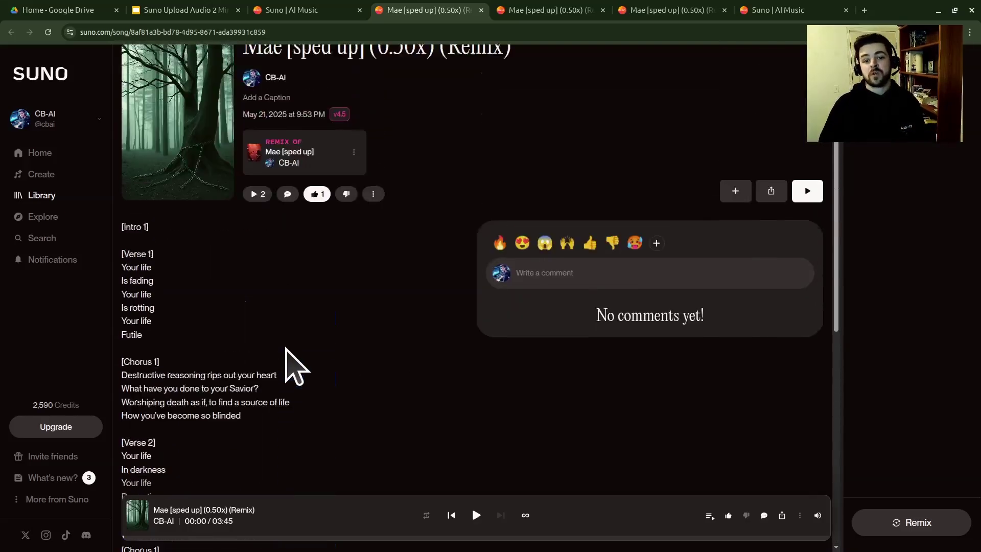
pyautogui.scroll(-6, 294, 363)
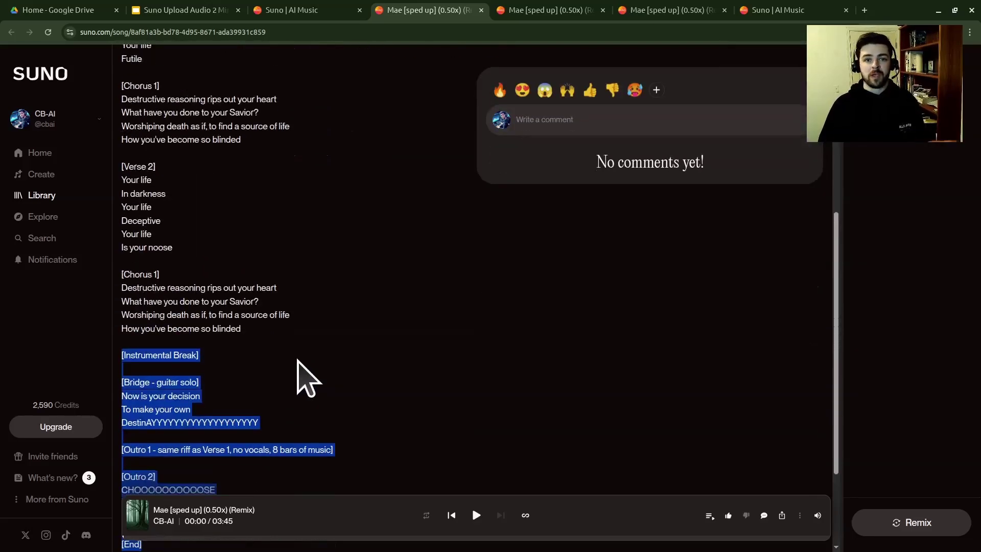
pyautogui.scroll(-1, 307, 376)
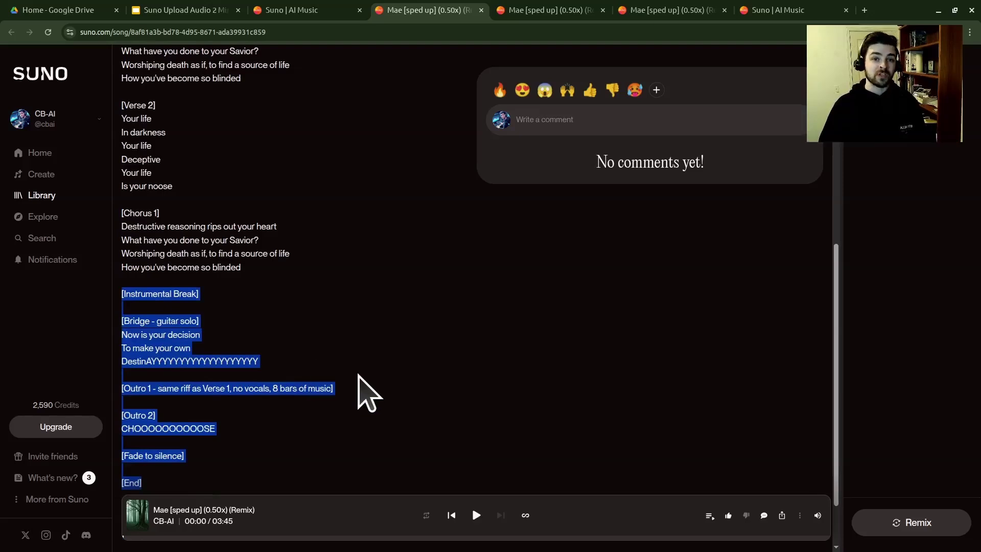
pyautogui.scroll(-1, 358, 375)
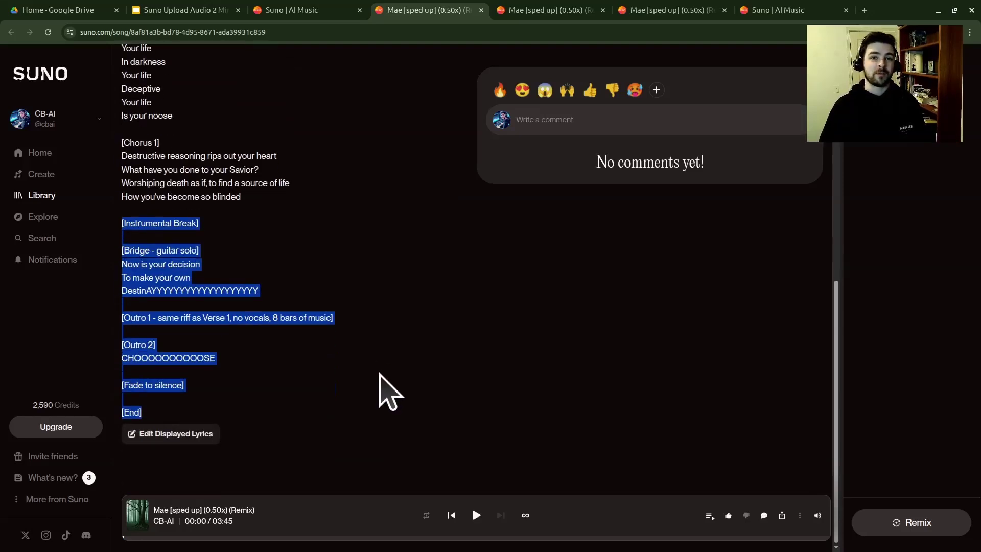